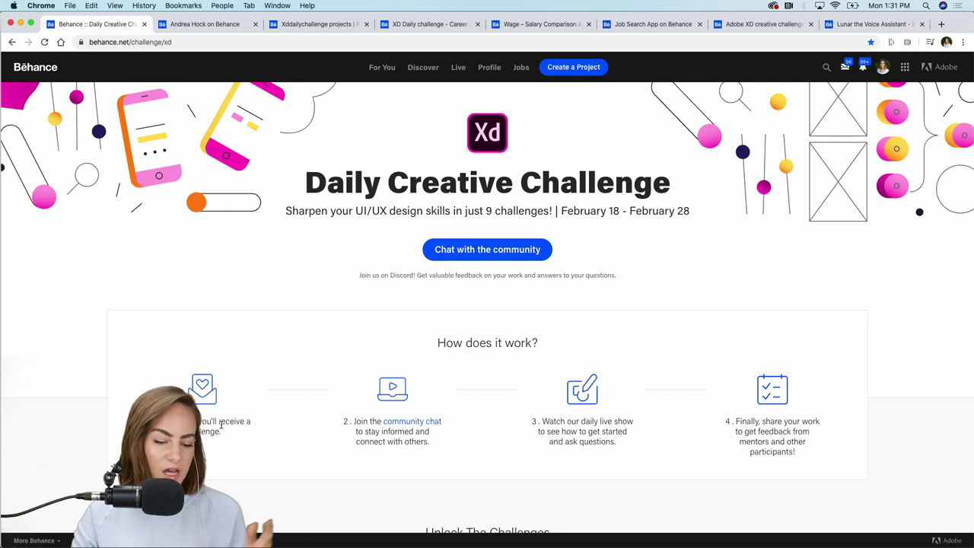
Scroll the Daily Creative Challenge page down to the Hover Effect (February 24, 2020) challenge card
{"action": "scroll", "coordinate": [221, 426], "scroll_direction": "down", "scroll_amount": 3}
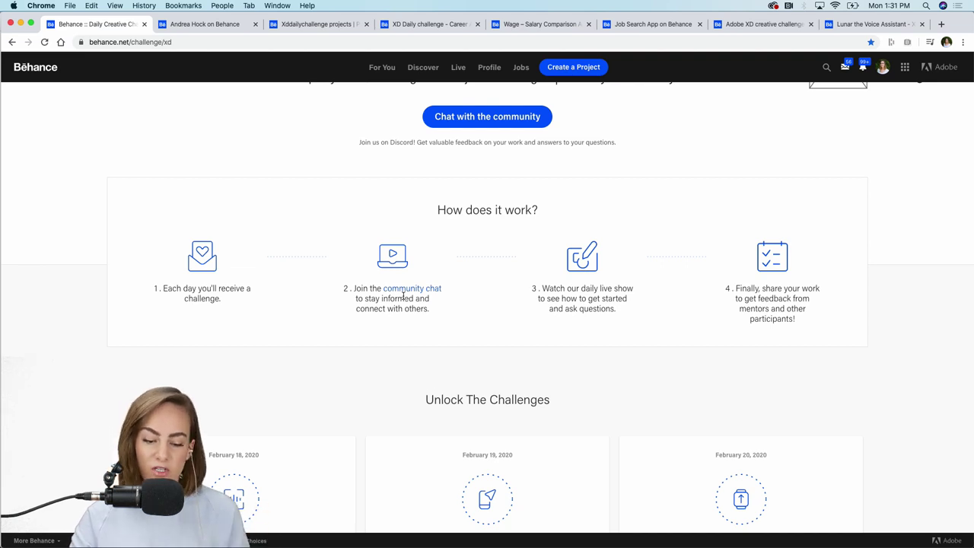
{"action": "scroll", "coordinate": [404, 297], "scroll_direction": "down", "scroll_amount": 10}
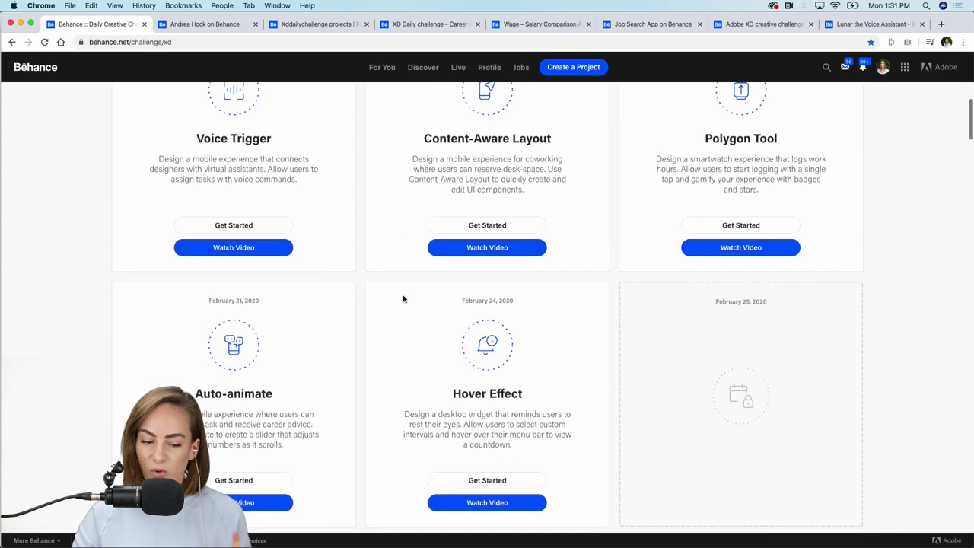
{"action": "scroll", "coordinate": [404, 298], "scroll_direction": "down", "scroll_amount": 3}
{"action": "scroll", "coordinate": [403, 297], "scroll_direction": "up", "scroll_amount": 3}
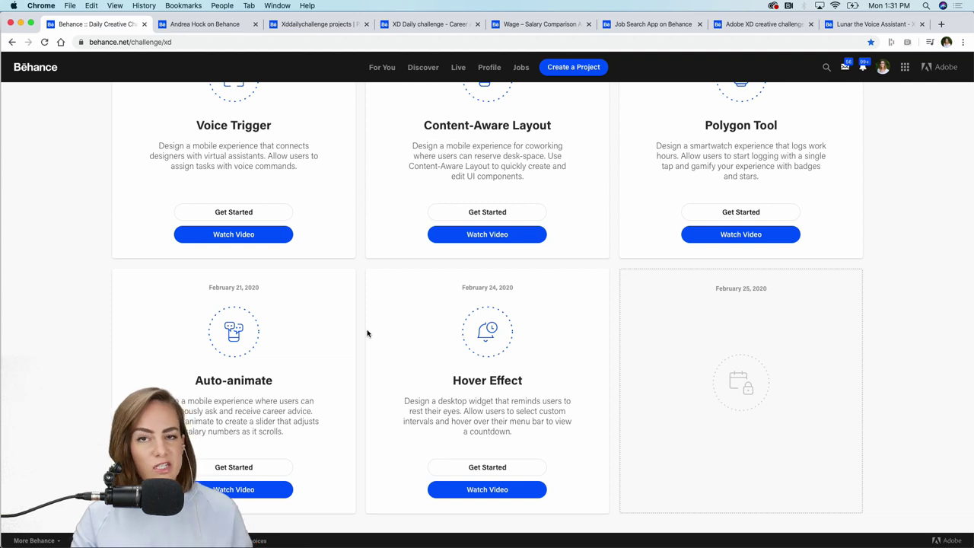
{"action": "scroll", "coordinate": [366, 333], "scroll_direction": "down", "scroll_amount": 1}
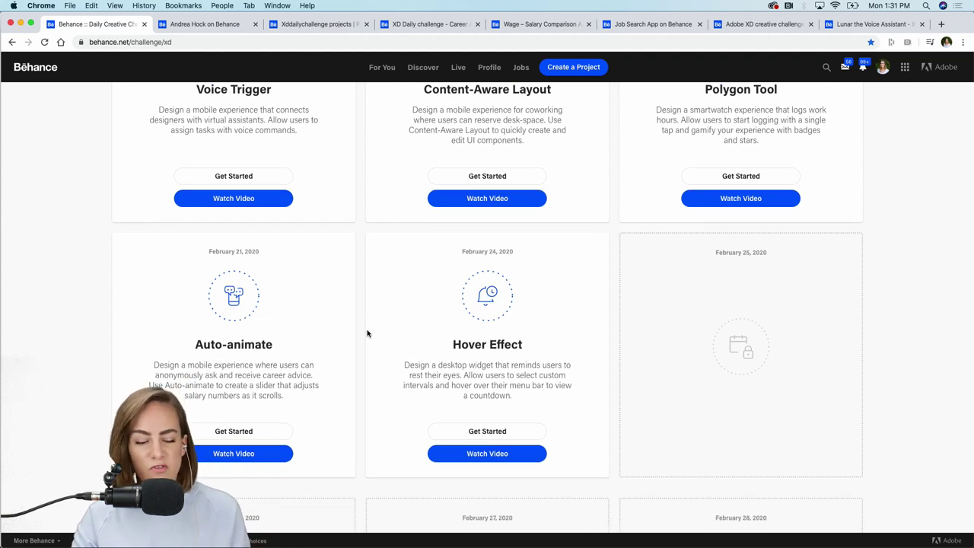
{"action": "scroll", "coordinate": [367, 333], "scroll_direction": "down", "scroll_amount": 1}
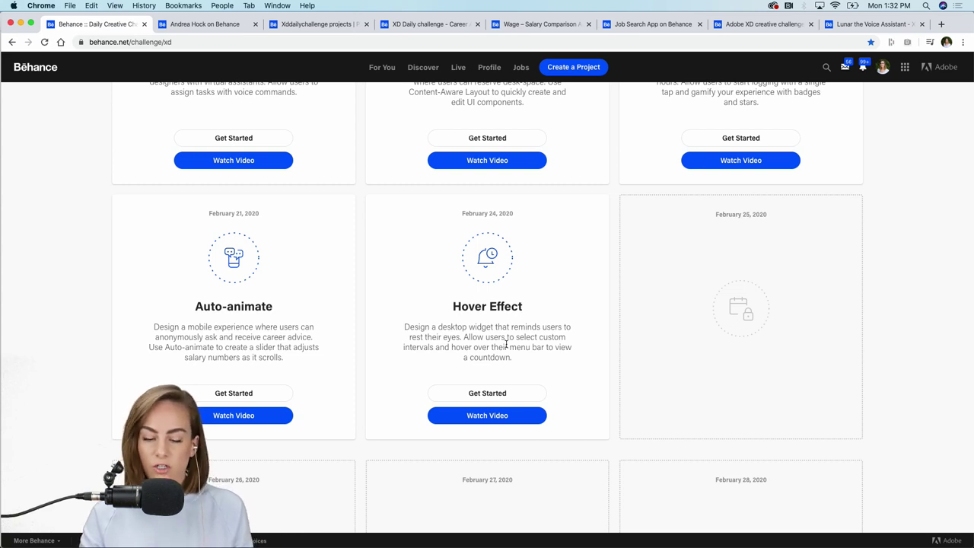
Download the Challenge 5 starter files from Dropbox as Challenge 5.zip
{"action": "left_click", "coordinate": [475, 400]}
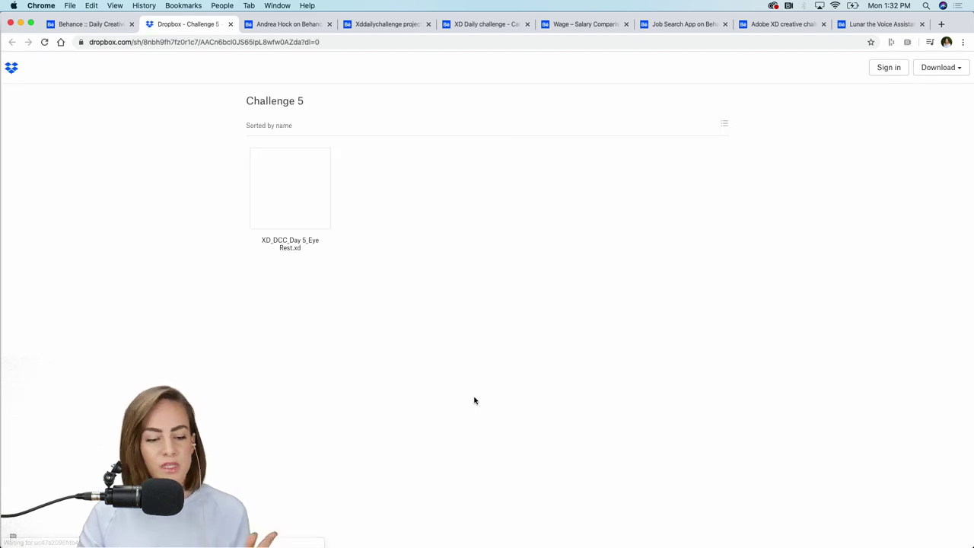
{"action": "left_click", "coordinate": [942, 68]}
{"action": "left_click", "coordinate": [930, 91]}
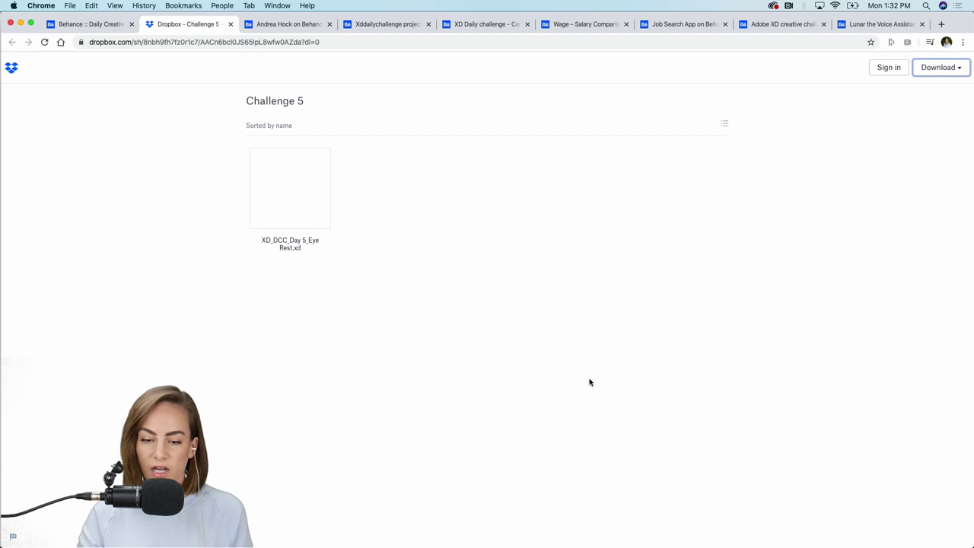
Open XD_DCC_Day 5_Eye Rest.xd, then return to the Behance challenge tab in Chrome
{"action": "left_click", "coordinate": [587, 533]}
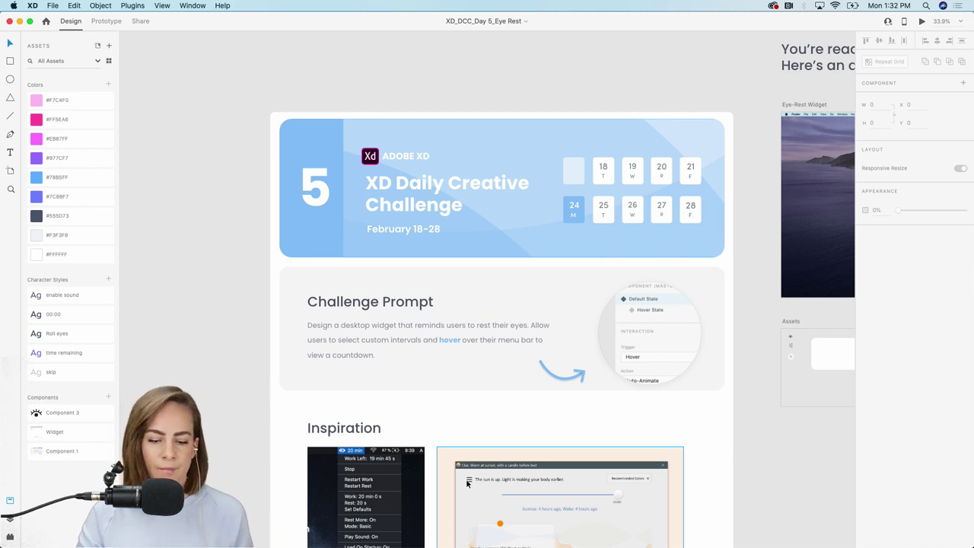
{"action": "scroll", "coordinate": [444, 355], "scroll_direction": "down", "scroll_amount": 5}
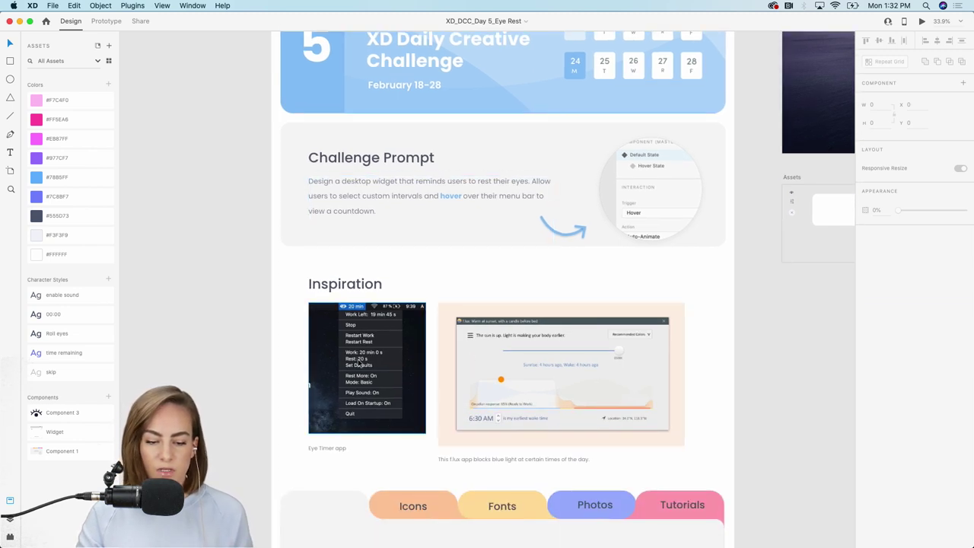
{"action": "left_click", "coordinate": [540, 534]}
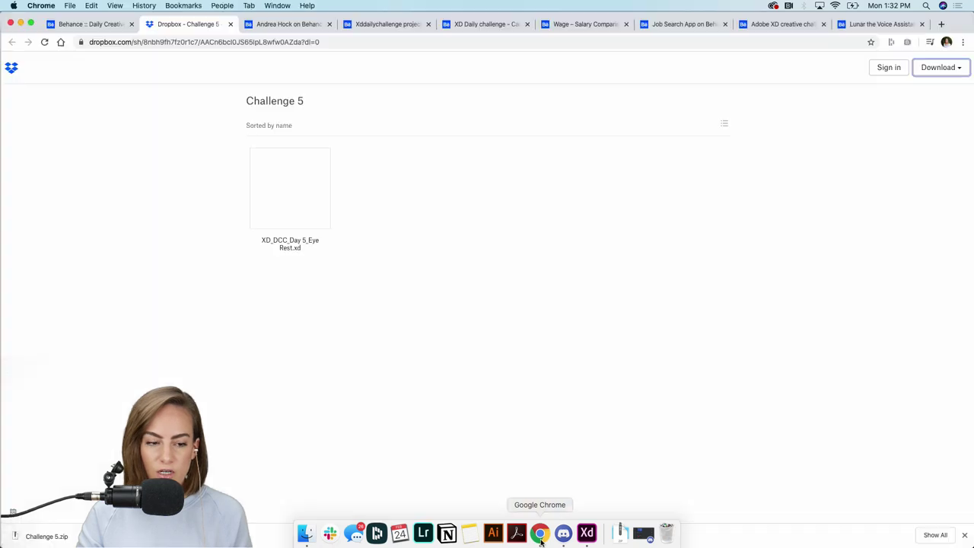
{"action": "left_click", "coordinate": [85, 23]}
Scroll to Next Steps and follow the 'Join us' link to the XD community Discord
{"action": "scroll", "coordinate": [703, 172], "scroll_direction": "down", "scroll_amount": 1}
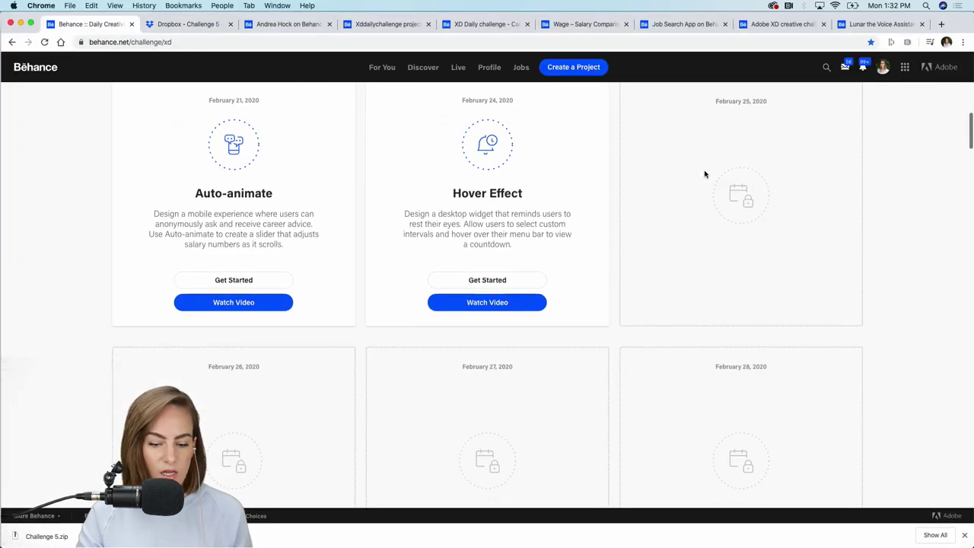
{"action": "scroll", "coordinate": [705, 175], "scroll_direction": "down", "scroll_amount": 3}
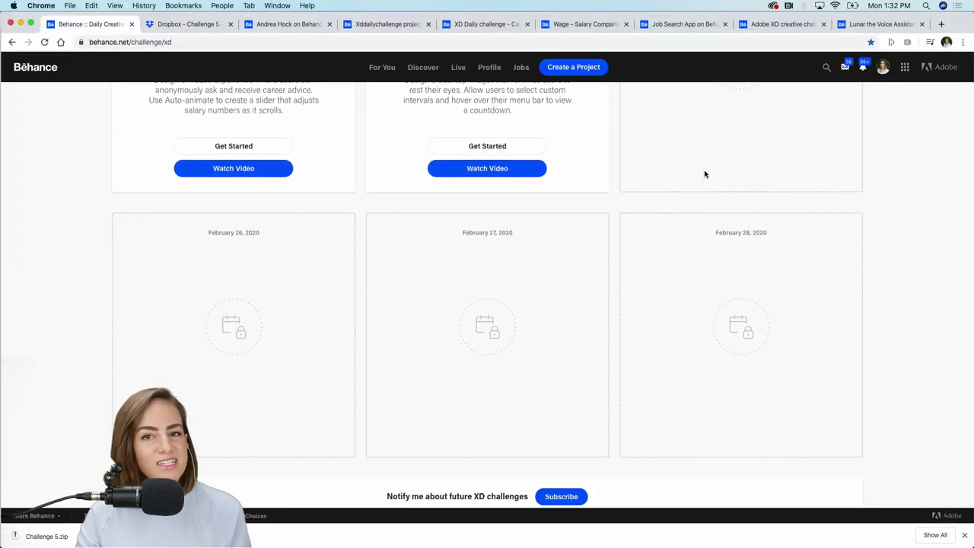
{"action": "scroll", "coordinate": [705, 175], "scroll_direction": "down", "scroll_amount": 10}
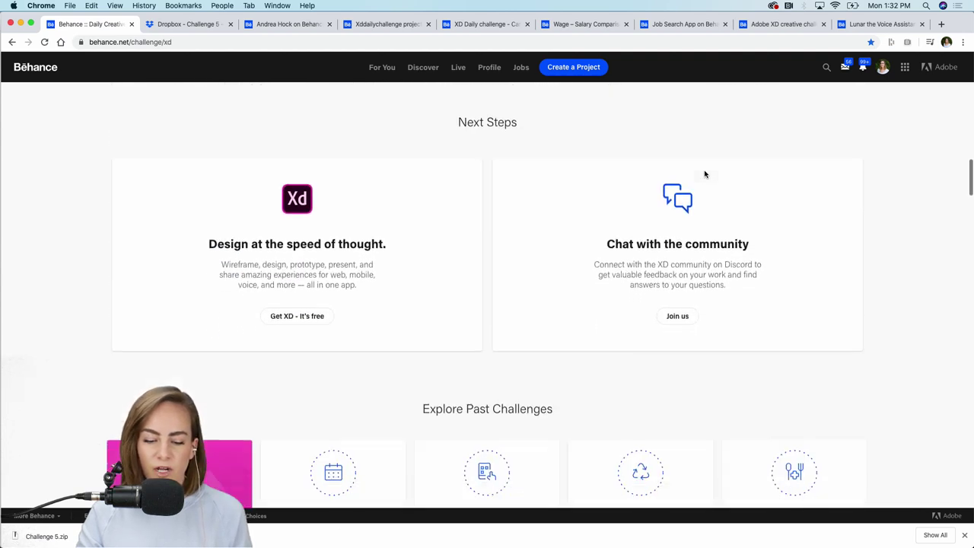
{"action": "left_click", "coordinate": [677, 320]}
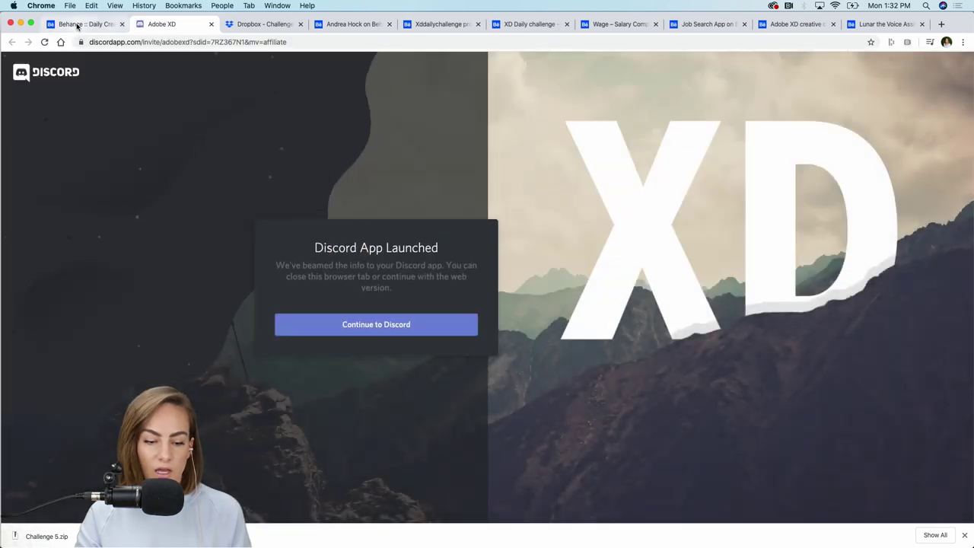
Back on the Behance tab, close the finished-download bar and bring up Discord's Adobe XD server
{"action": "left_click", "coordinate": [80, 24]}
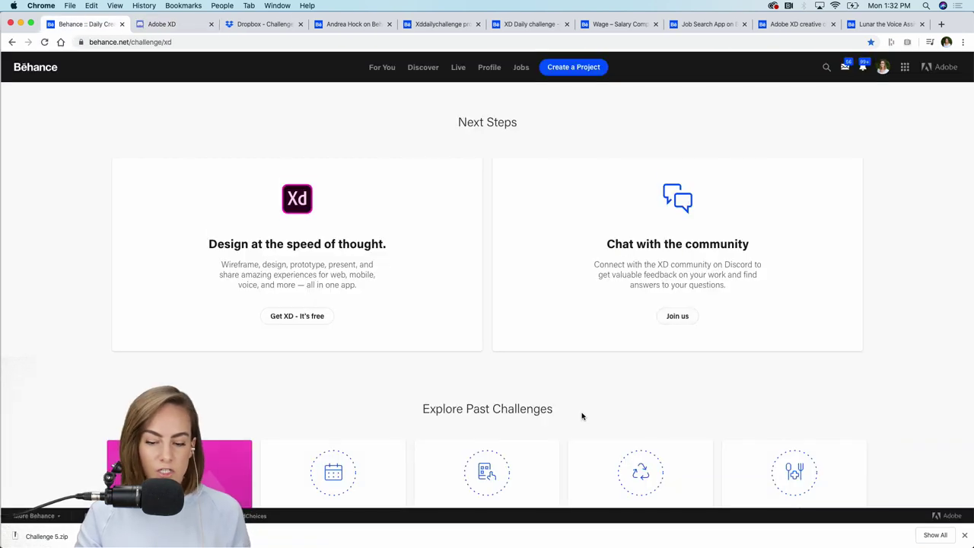
{"action": "left_click", "coordinate": [965, 536]}
{"action": "mouse_move", "coordinate": [667, 538]}
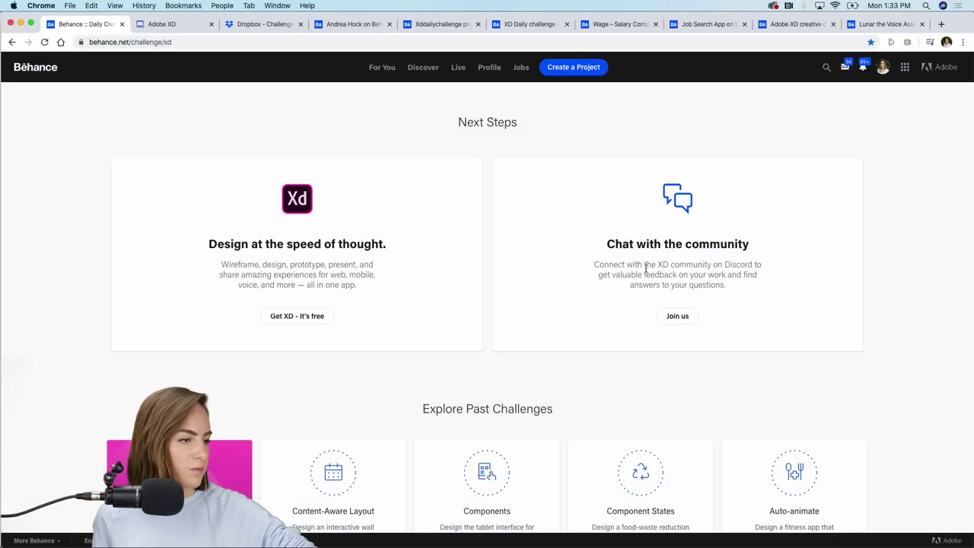
{"action": "mouse_move", "coordinate": [716, 542]}
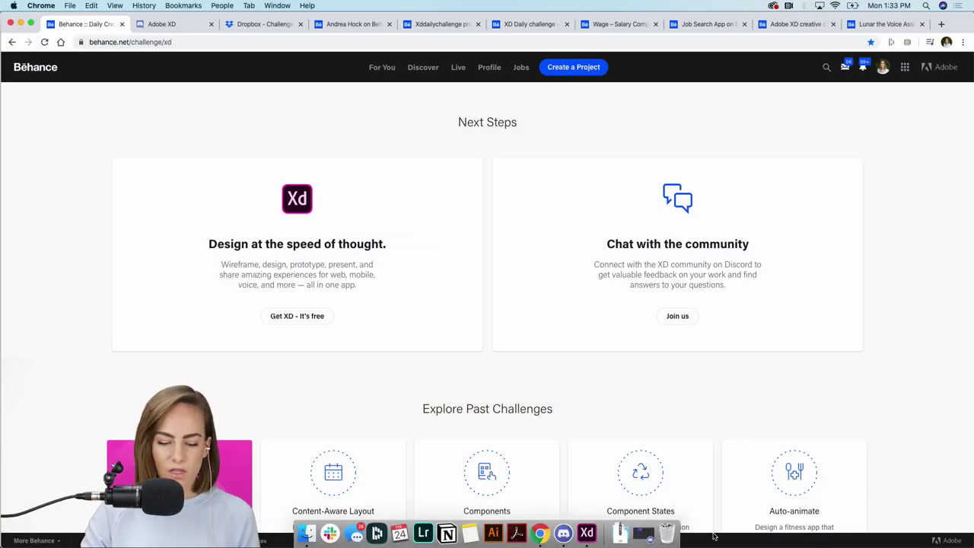
{"action": "left_click", "coordinate": [563, 533]}
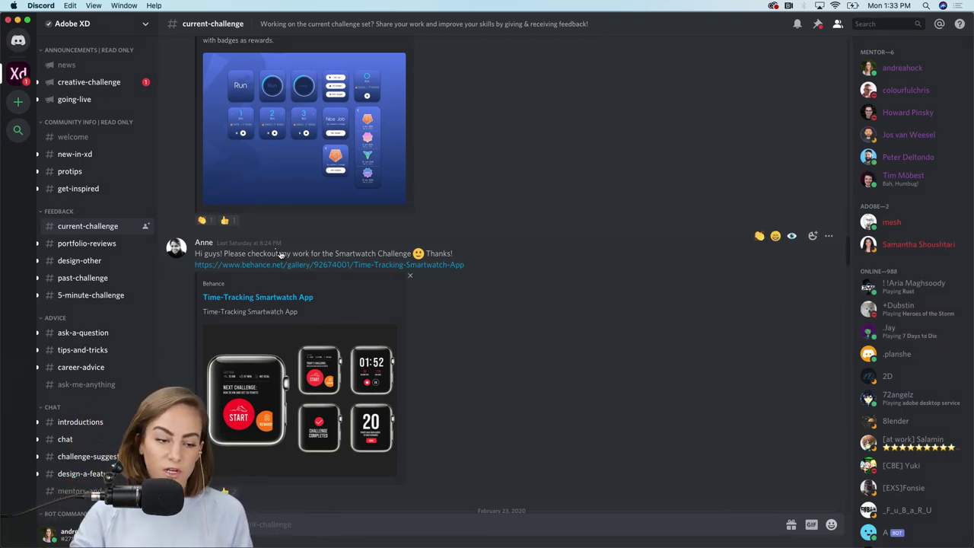
Look at the creative-challenge channel, then scroll back through the current-challenge posts
{"action": "left_click", "coordinate": [76, 81]}
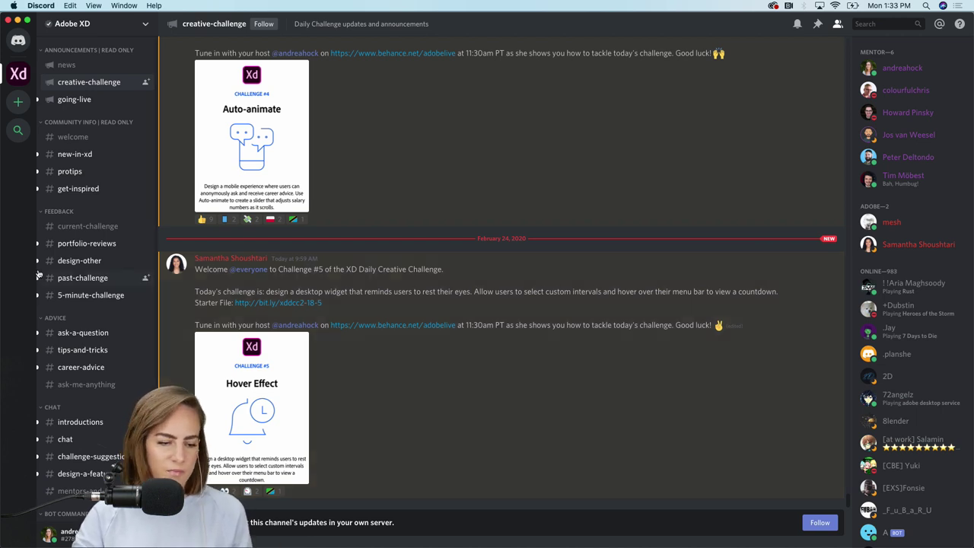
{"action": "left_click", "coordinate": [88, 227]}
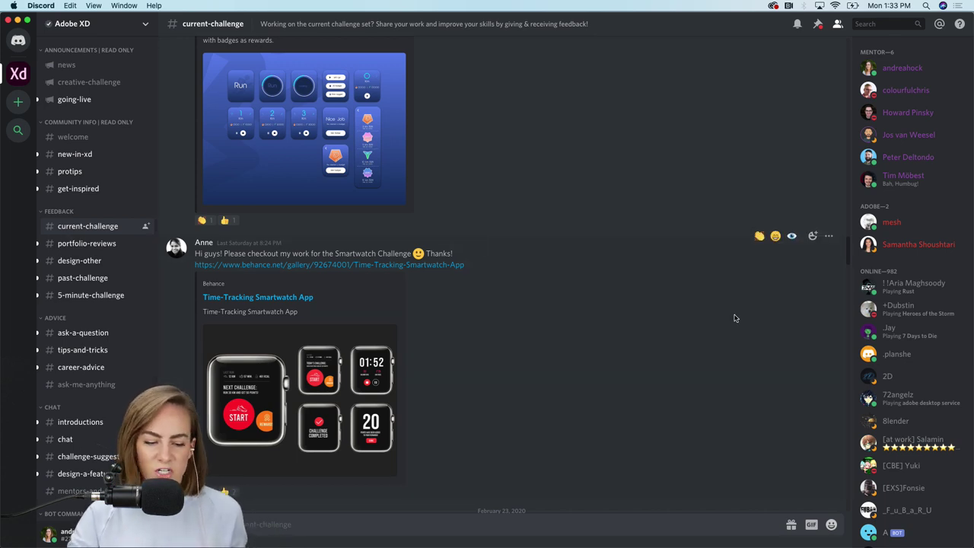
{"action": "scroll", "coordinate": [495, 339], "scroll_direction": "up", "scroll_amount": 3}
{"action": "scroll", "coordinate": [495, 342], "scroll_direction": "up", "scroll_amount": 3}
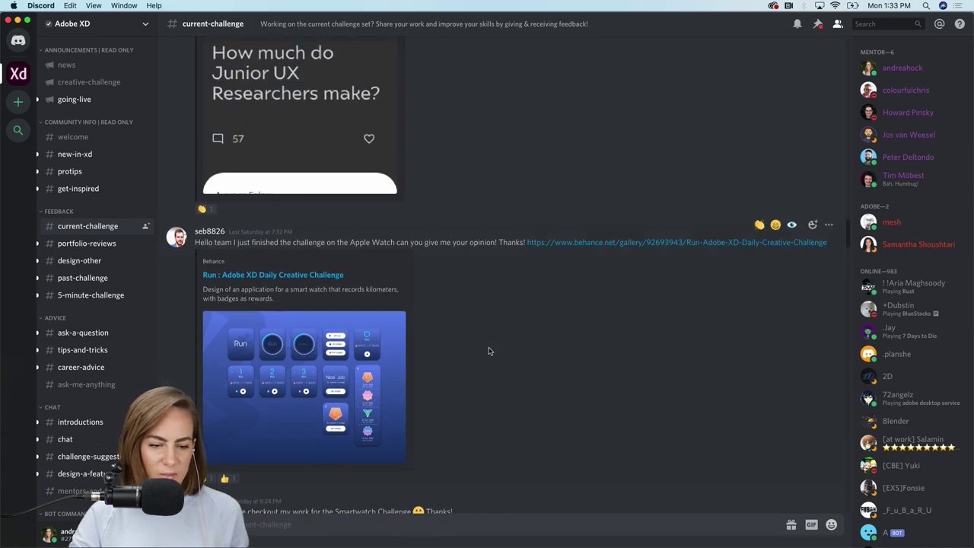
{"action": "scroll", "coordinate": [493, 347], "scroll_direction": "up", "scroll_amount": 3}
{"action": "scroll", "coordinate": [490, 351], "scroll_direction": "up", "scroll_amount": 3}
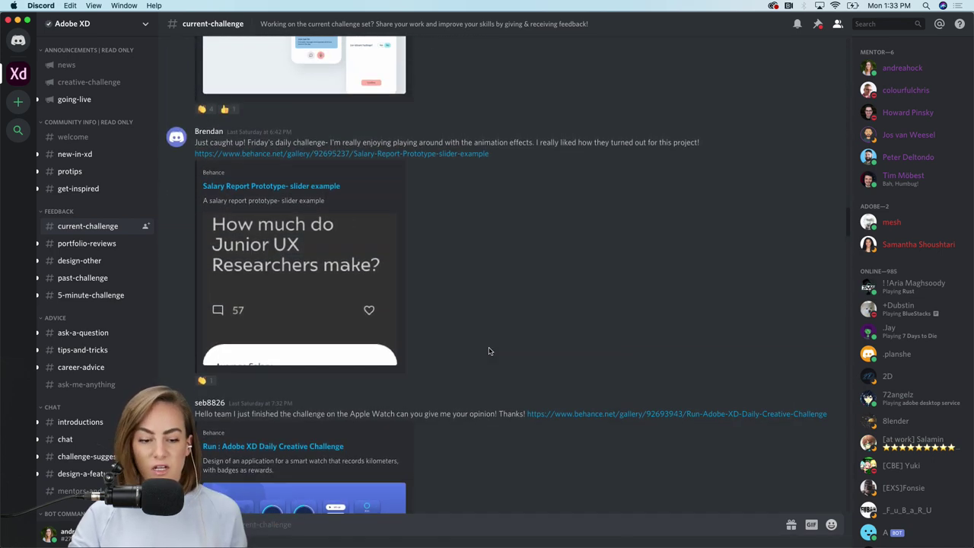
{"action": "scroll", "coordinate": [490, 351], "scroll_direction": "up", "scroll_amount": 4}
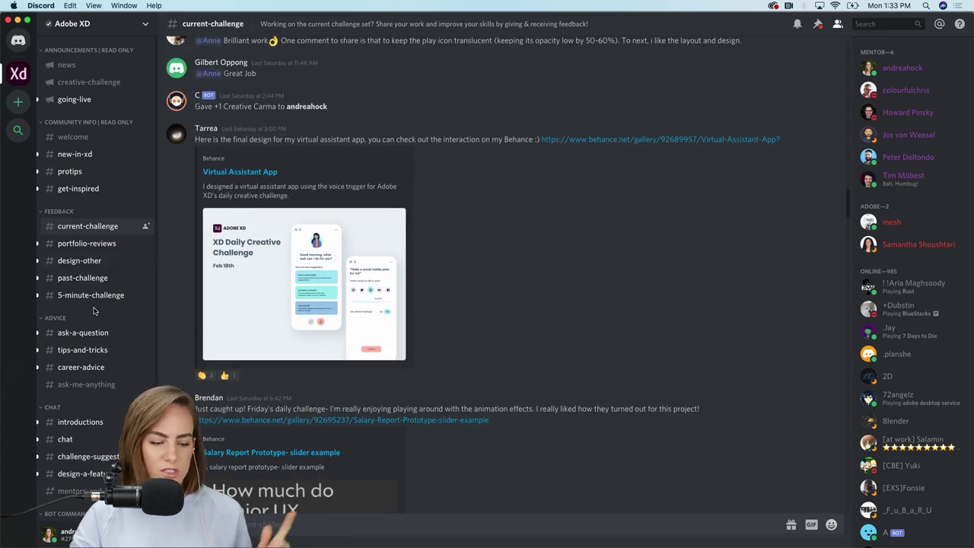
View the ask-a-question and introductions channels, then minimize Discord
{"action": "left_click", "coordinate": [96, 339]}
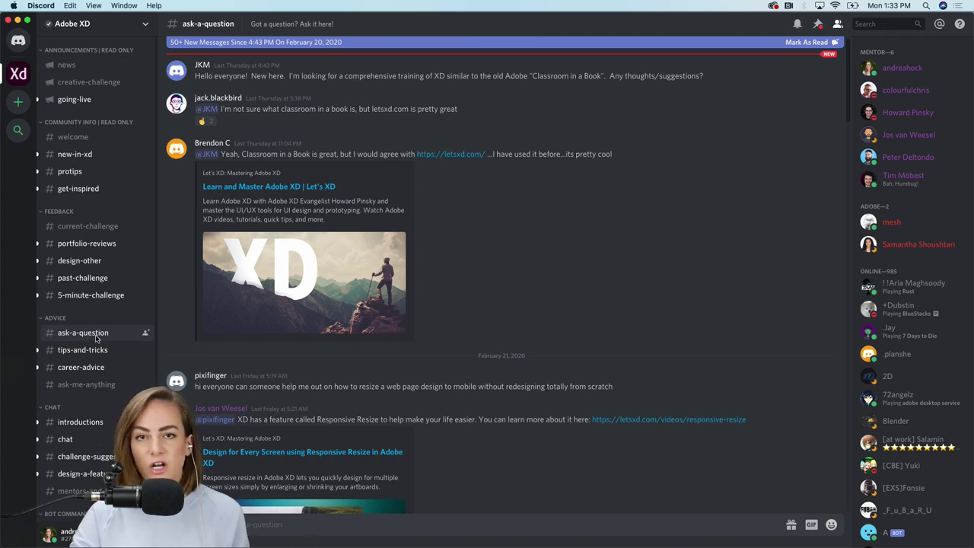
{"action": "left_click", "coordinate": [94, 422]}
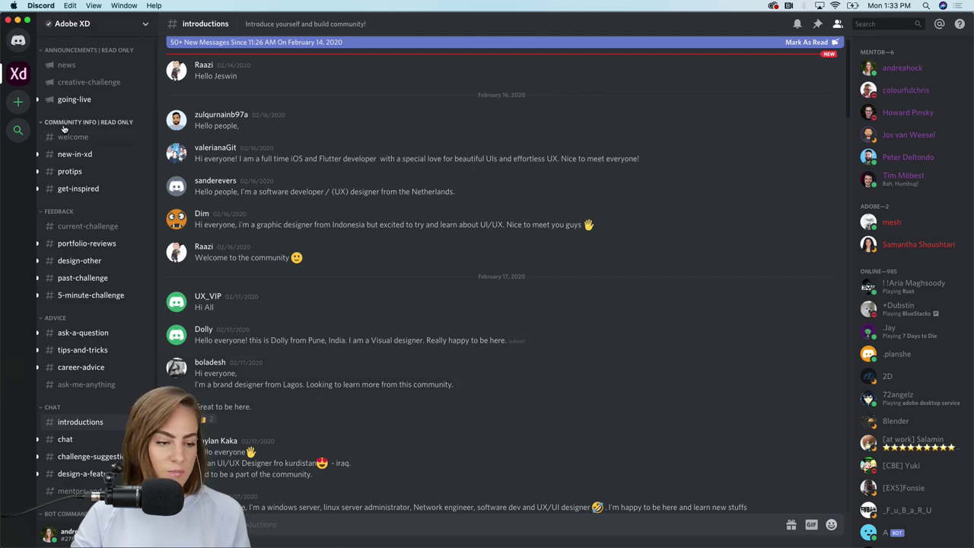
{"action": "left_click", "coordinate": [17, 20]}
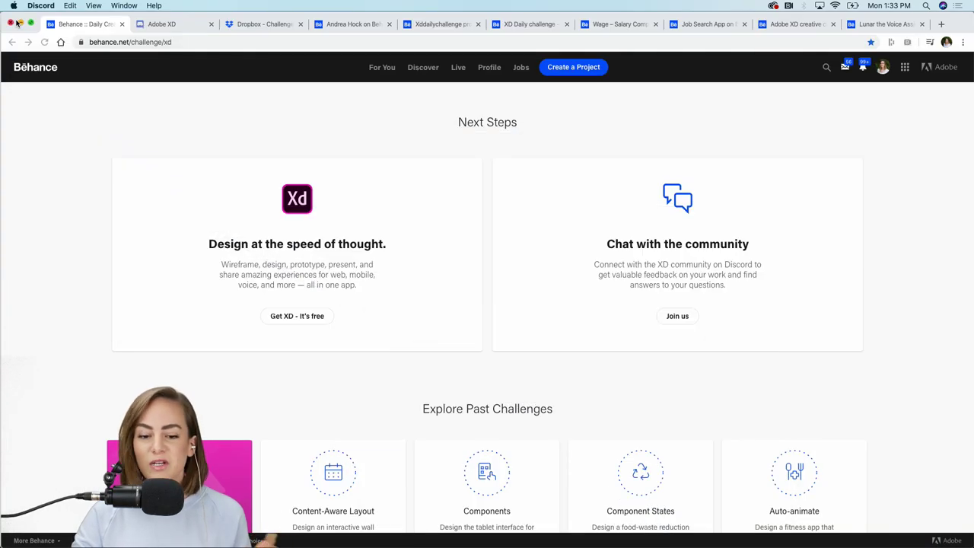
Scroll back up to the Hover Effect card and switch to the Eye Rest file in Adobe XD
{"action": "scroll", "coordinate": [518, 187], "scroll_direction": "up", "scroll_amount": 4}
{"action": "scroll", "coordinate": [518, 187], "scroll_direction": "up", "scroll_amount": 5}
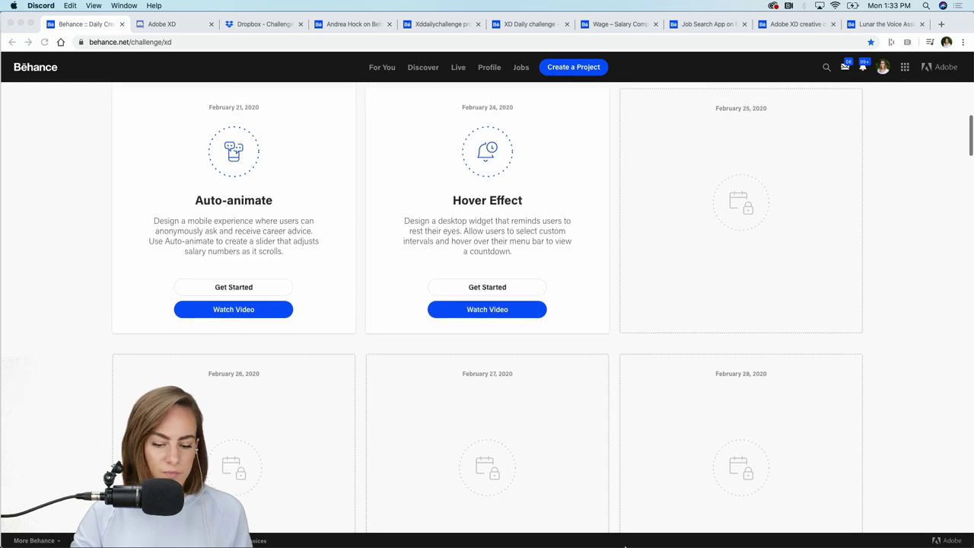
{"action": "left_click", "coordinate": [587, 534]}
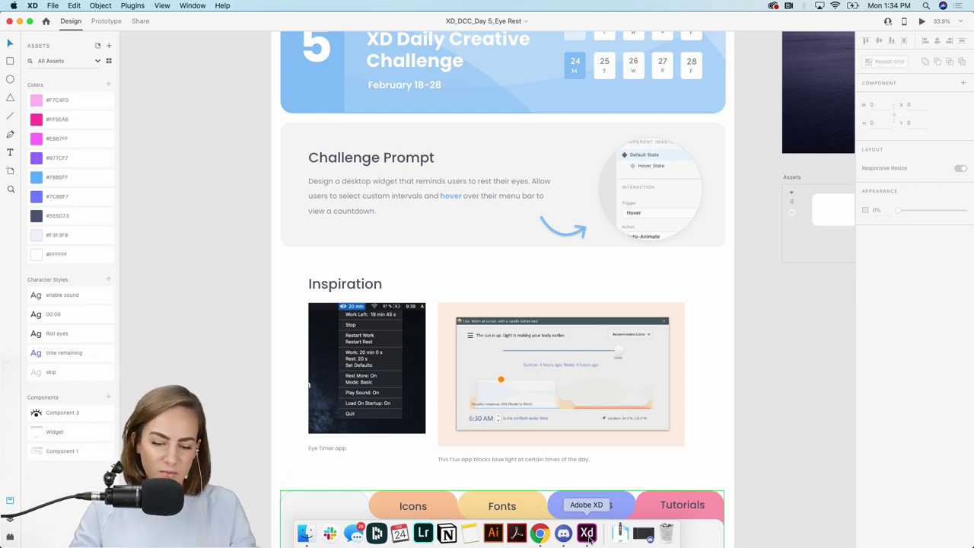
{"action": "scroll", "coordinate": [780, 374], "scroll_direction": "up", "scroll_amount": 3}
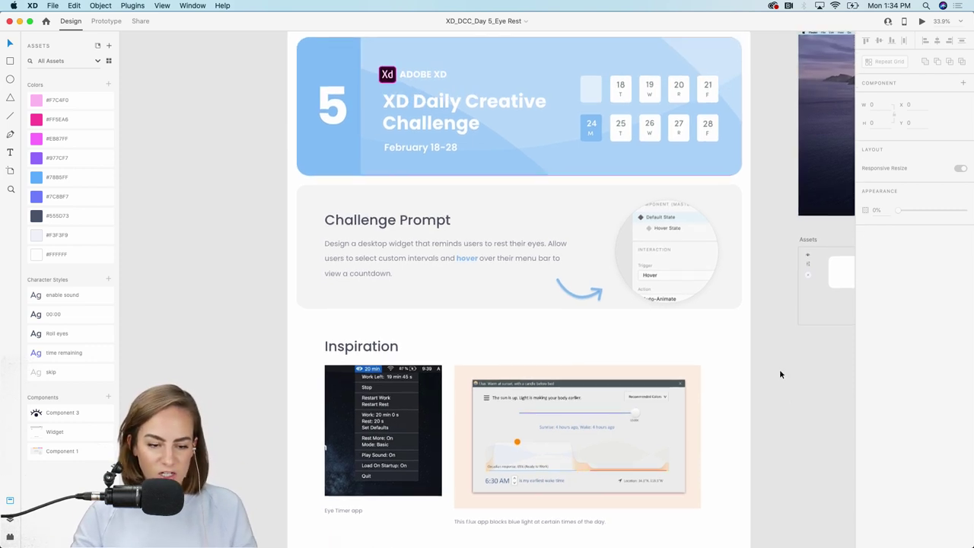
{"action": "scroll", "coordinate": [779, 373], "scroll_direction": "up", "scroll_amount": 3}
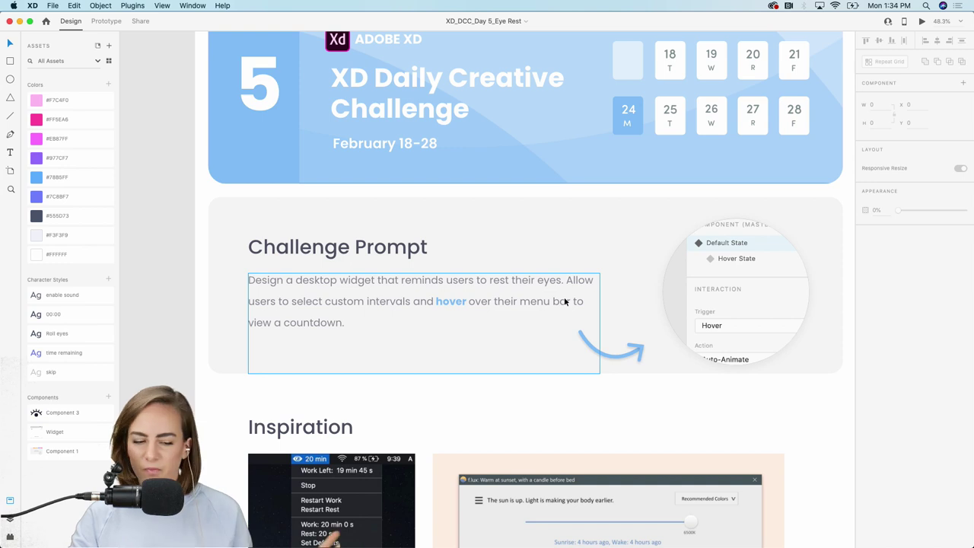
{"action": "scroll", "coordinate": [251, 468], "scroll_direction": "down", "scroll_amount": 3}
{"action": "scroll", "coordinate": [522, 287], "scroll_direction": "down", "scroll_amount": 5}
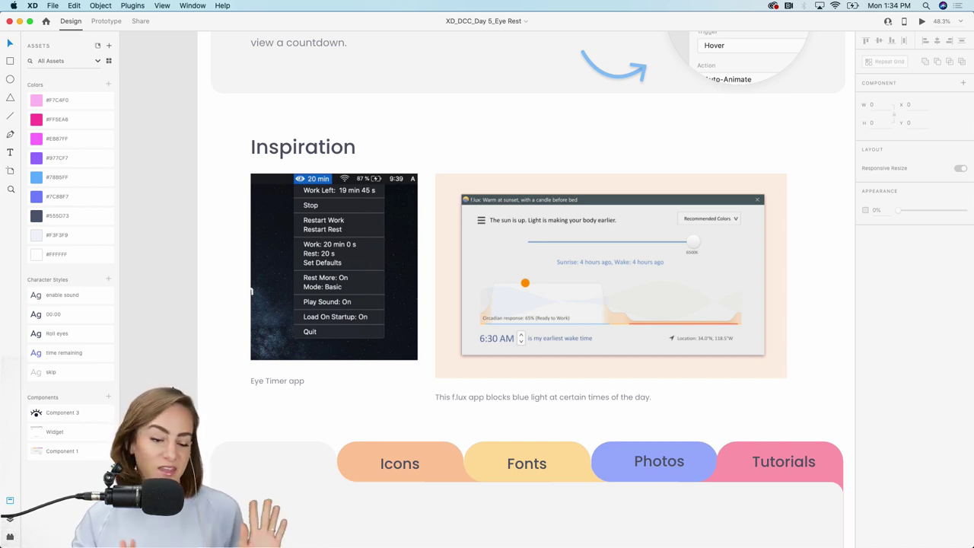
{"action": "scroll", "coordinate": [231, 351], "scroll_direction": "up", "scroll_amount": 2}
{"action": "scroll", "coordinate": [231, 351], "scroll_direction": "up", "scroll_amount": 2}
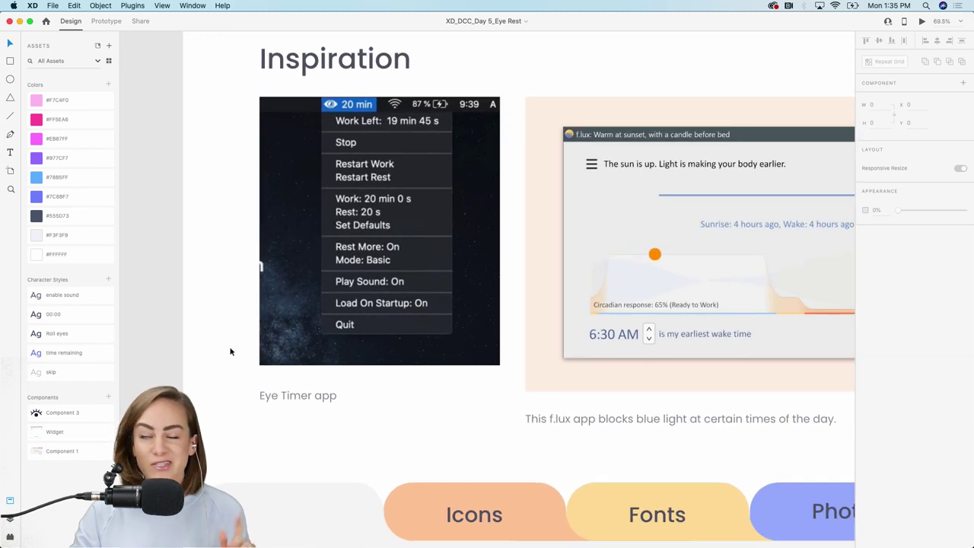
{"action": "scroll", "coordinate": [231, 351], "scroll_direction": "up", "scroll_amount": 2}
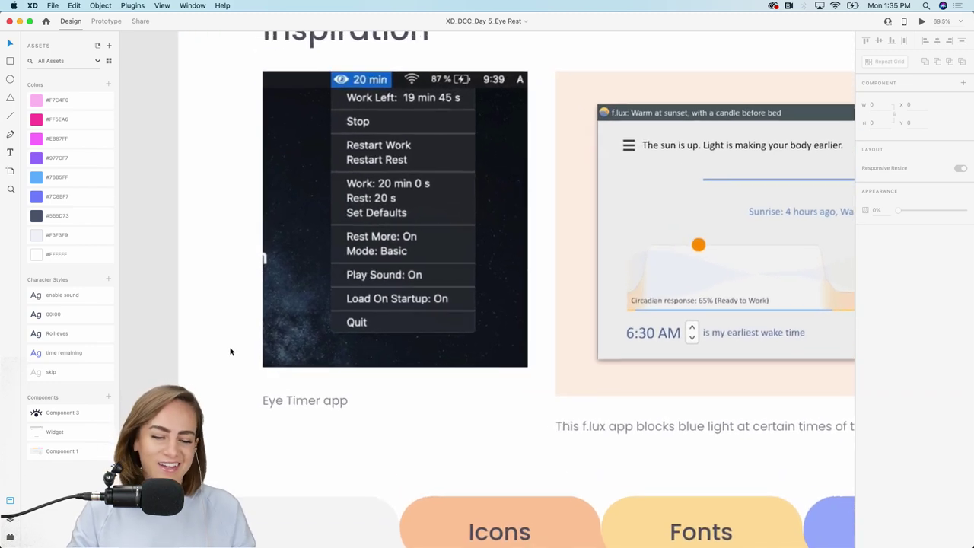
{"action": "scroll", "coordinate": [231, 351], "scroll_direction": "up", "scroll_amount": 2}
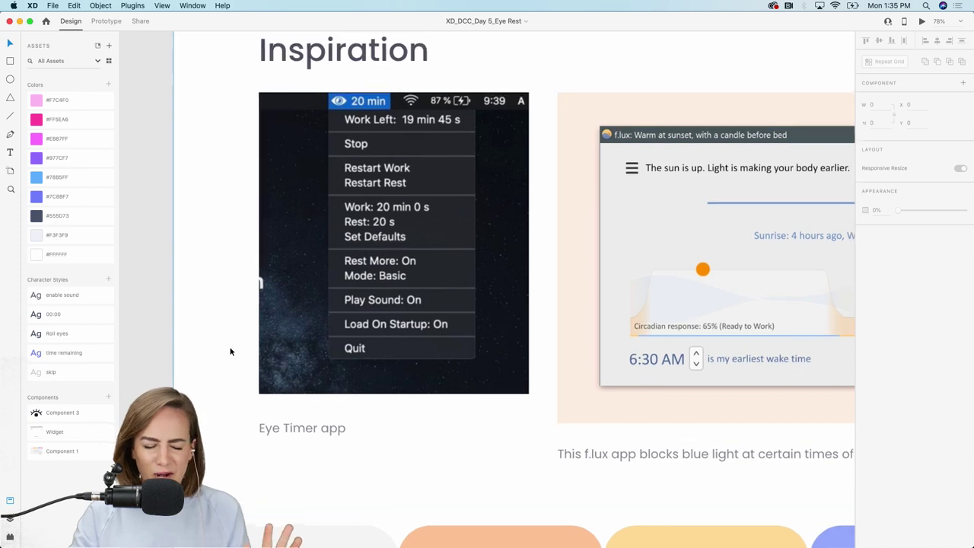
{"action": "scroll", "coordinate": [231, 351], "scroll_direction": "up", "scroll_amount": 2}
{"action": "scroll", "coordinate": [231, 351], "scroll_direction": "right", "scroll_amount": 2}
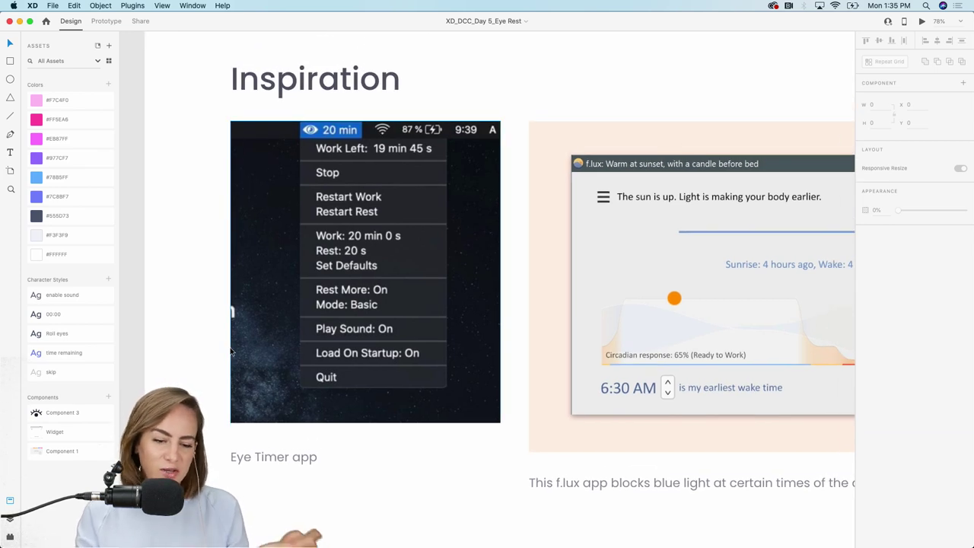
{"action": "scroll", "coordinate": [231, 351], "scroll_direction": "up", "scroll_amount": 2}
{"action": "scroll", "coordinate": [232, 350], "scroll_direction": "up", "scroll_amount": 2}
{"action": "scroll", "coordinate": [232, 351], "scroll_direction": "right", "scroll_amount": 1}
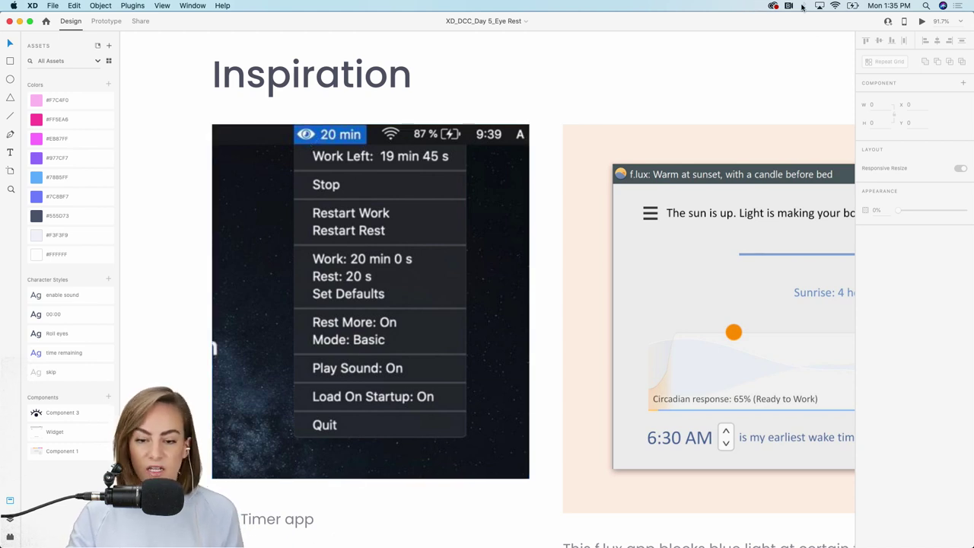
{"action": "scroll", "coordinate": [654, 128], "scroll_direction": "right", "scroll_amount": 10}
{"action": "scroll", "coordinate": [654, 127], "scroll_direction": "down", "scroll_amount": 3}
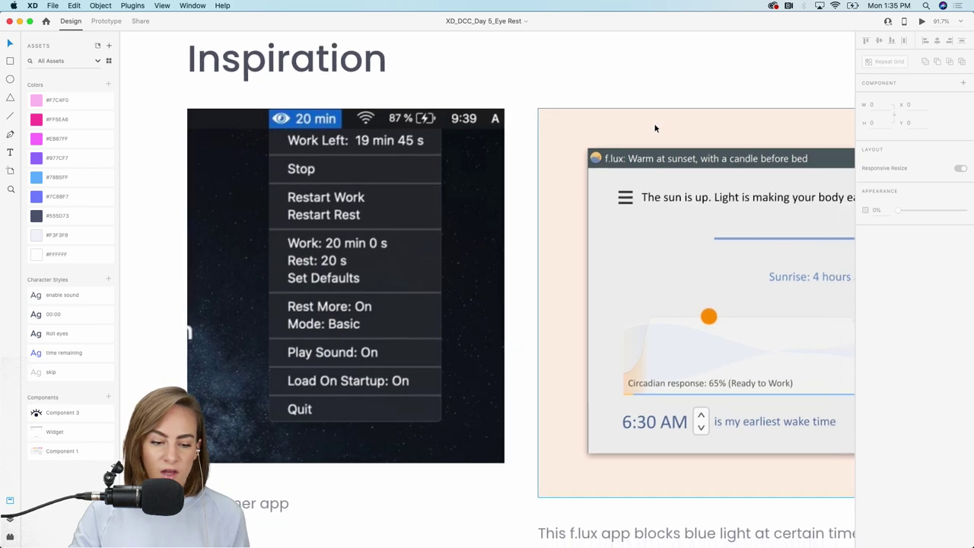
{"action": "scroll", "coordinate": [655, 127], "scroll_direction": "down", "scroll_amount": 5}
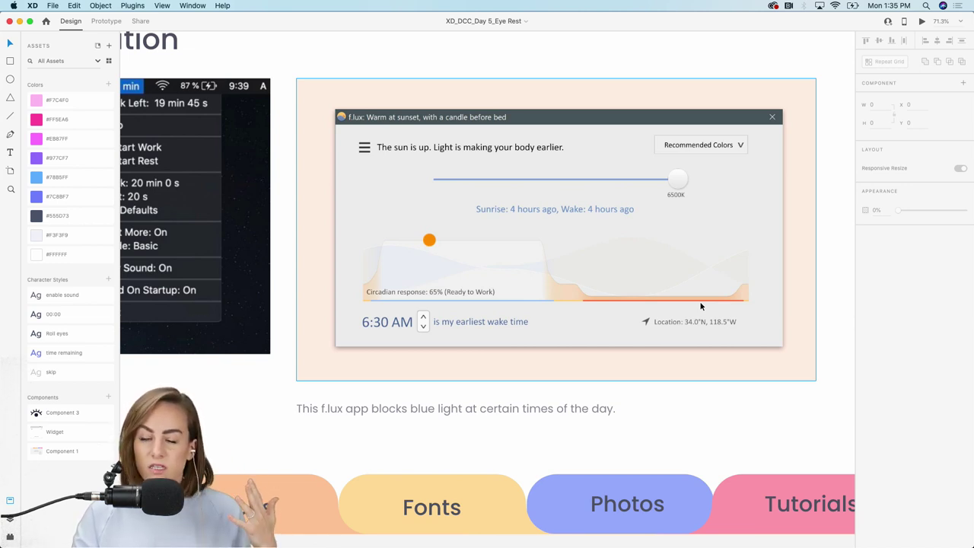
{"action": "scroll", "coordinate": [701, 306], "scroll_direction": "down", "scroll_amount": 3}
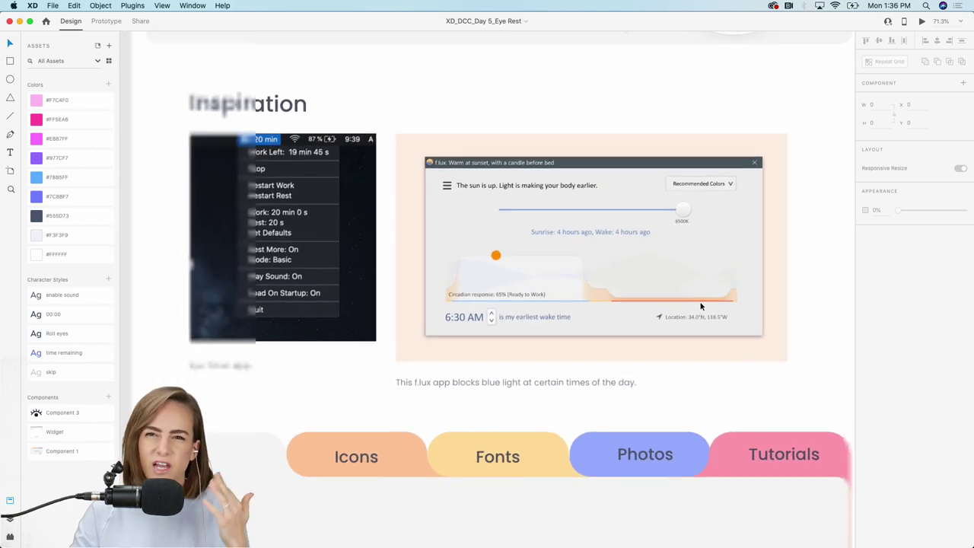
Preview the Resource Booklet's Icons, Fonts, Photos and Tutorials states, then reset it to Default State
{"action": "scroll", "coordinate": [701, 306], "scroll_direction": "down", "scroll_amount": 3}
{"action": "scroll", "coordinate": [701, 306], "scroll_direction": "down", "scroll_amount": 3}
{"action": "scroll", "coordinate": [701, 306], "scroll_direction": "down", "scroll_amount": 5}
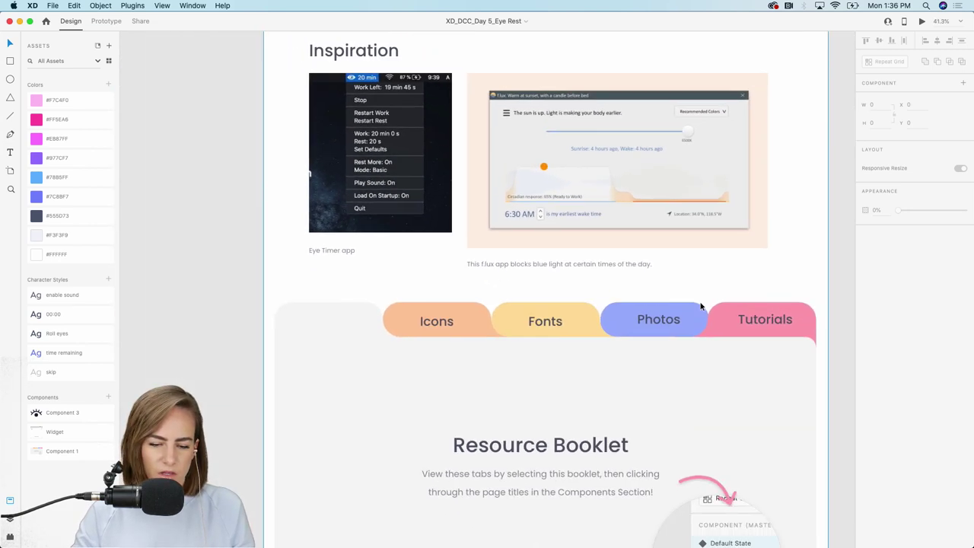
{"action": "left_click", "coordinate": [701, 306]}
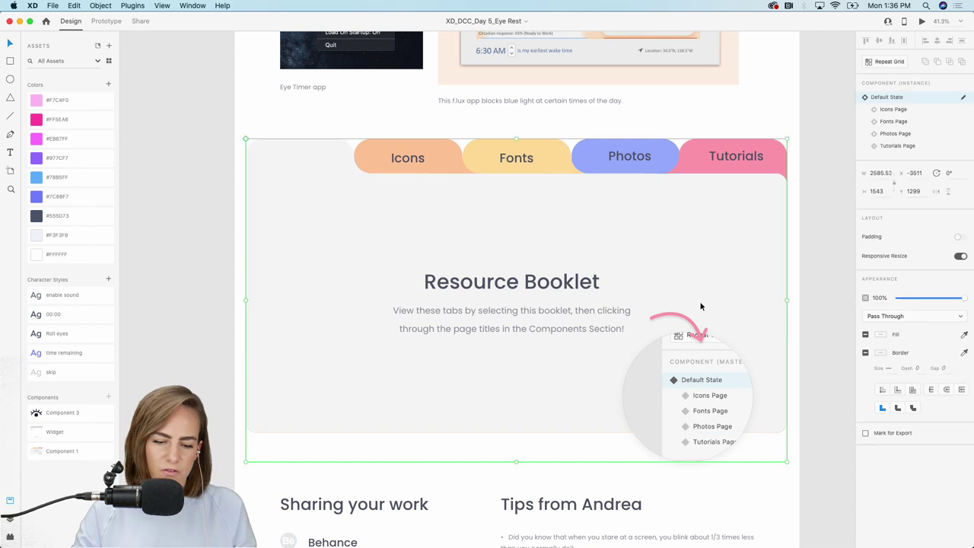
{"action": "left_click", "coordinate": [905, 111]}
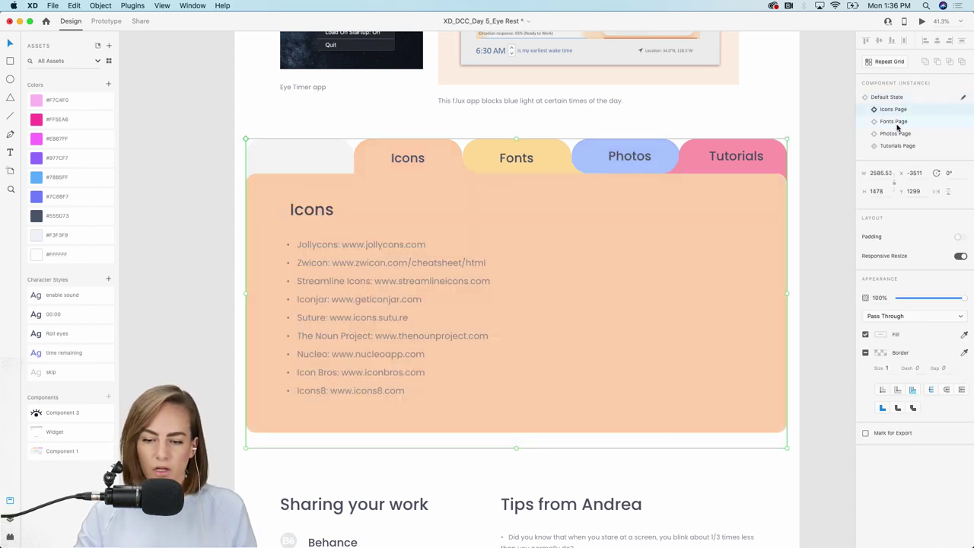
{"action": "left_click", "coordinate": [897, 122]}
{"action": "left_click", "coordinate": [896, 134]}
{"action": "left_click", "coordinate": [896, 146]}
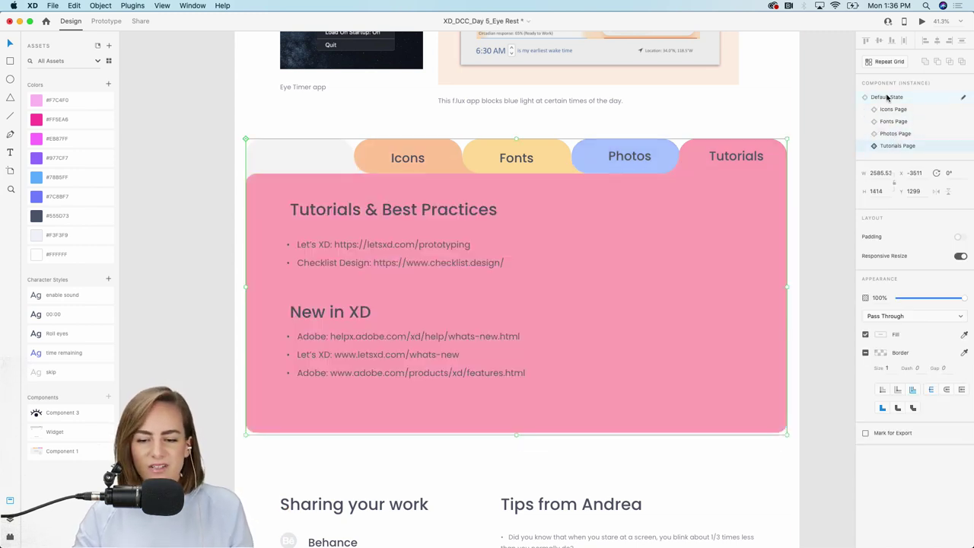
{"action": "left_click", "coordinate": [888, 98]}
{"action": "left_click", "coordinate": [828, 175]}
Scroll the canvas to bring the Eye-Rest Widget starter artboard into view
{"action": "scroll", "coordinate": [830, 177], "scroll_direction": "down", "scroll_amount": 3}
{"action": "scroll", "coordinate": [829, 176], "scroll_direction": "down", "scroll_amount": 3}
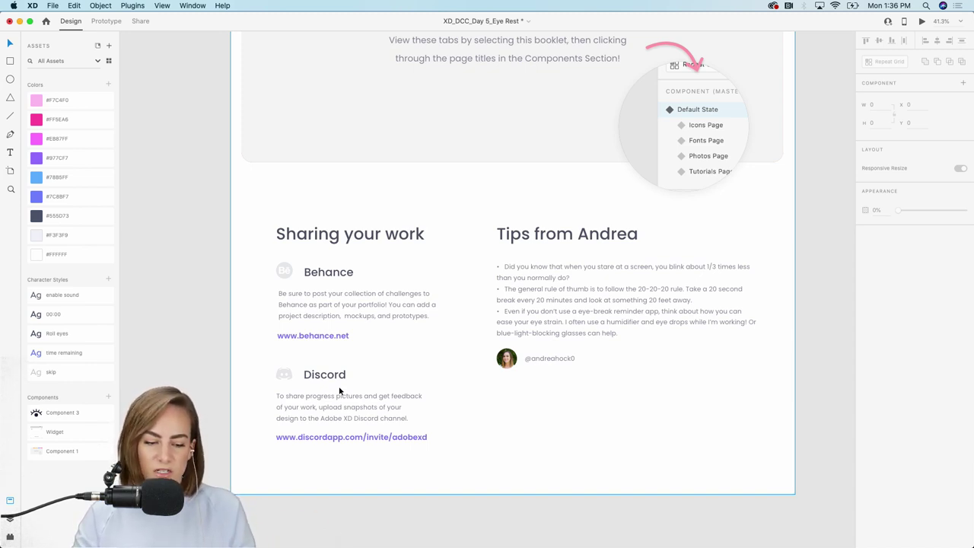
{"action": "scroll", "coordinate": [339, 387], "scroll_direction": "up", "scroll_amount": 2}
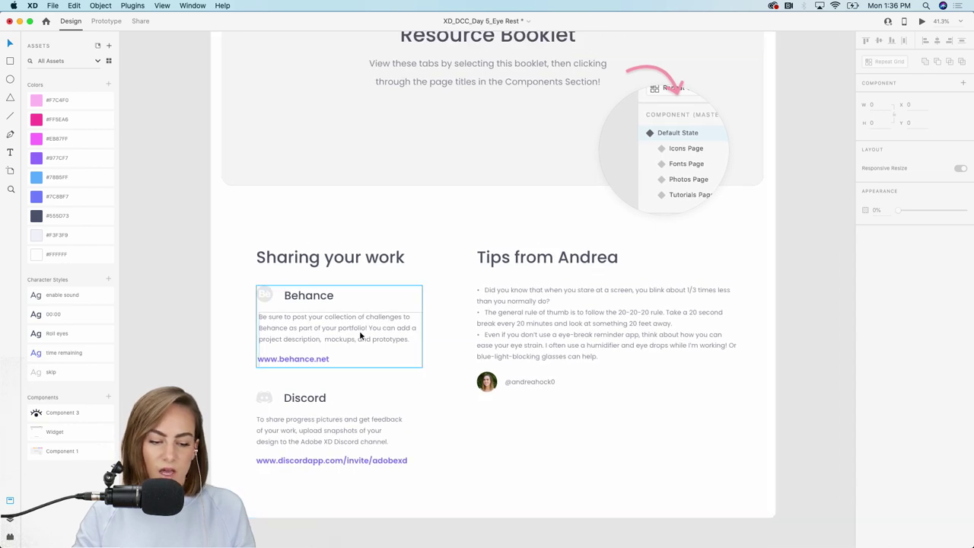
{"action": "scroll", "coordinate": [357, 332], "scroll_direction": "right", "scroll_amount": 3}
{"action": "scroll", "coordinate": [356, 333], "scroll_direction": "left", "scroll_amount": 2}
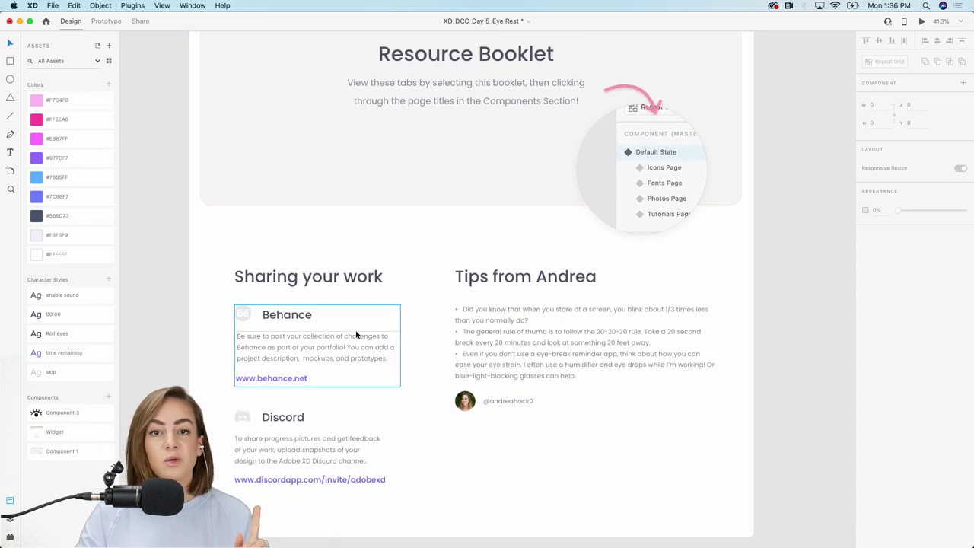
{"action": "scroll", "coordinate": [356, 334], "scroll_direction": "up", "scroll_amount": 10}
{"action": "scroll", "coordinate": [355, 333], "scroll_direction": "right", "scroll_amount": 5}
{"action": "scroll", "coordinate": [355, 333], "scroll_direction": "up", "scroll_amount": 10}
{"action": "scroll", "coordinate": [357, 333], "scroll_direction": "up", "scroll_amount": 2}
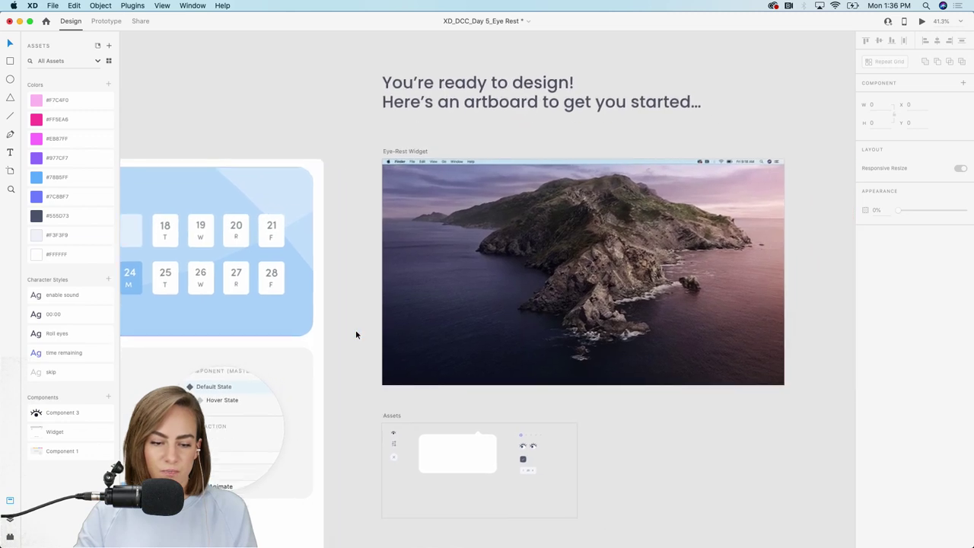
{"action": "scroll", "coordinate": [470, 289], "scroll_direction": "up", "scroll_amount": 3}
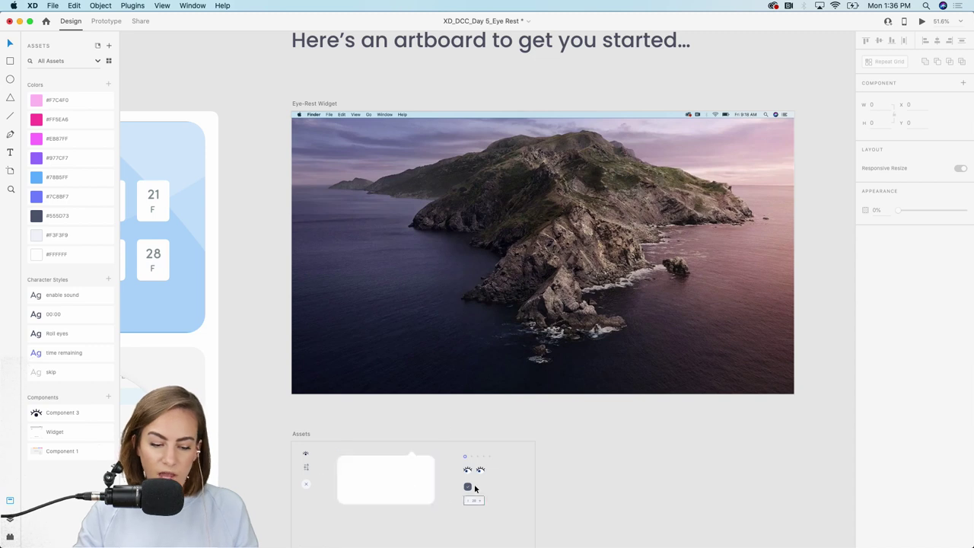
{"action": "scroll", "coordinate": [676, 253], "scroll_direction": "up", "scroll_amount": 2}
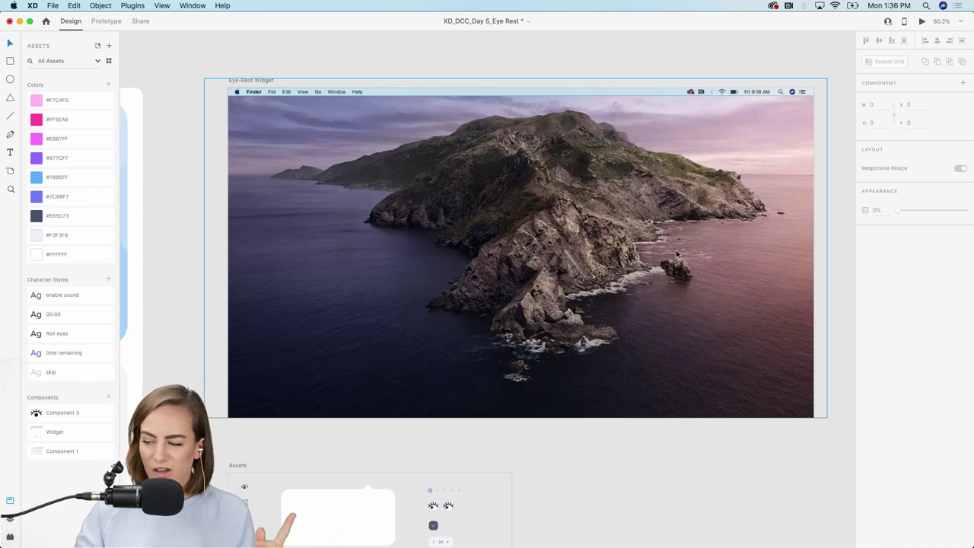
{"action": "scroll", "coordinate": [733, 147], "scroll_direction": "up", "scroll_amount": 5}
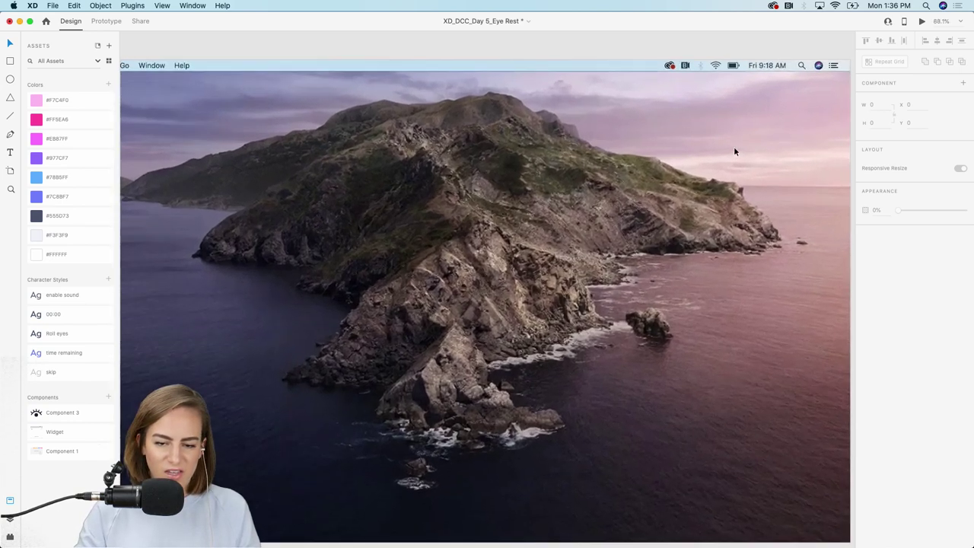
{"action": "scroll", "coordinate": [608, 148], "scroll_direction": "up", "scroll_amount": 3}
Paste a copy of the Assets board's eye icon and drag it into the menu bar
{"action": "scroll", "coordinate": [312, 327], "scroll_direction": "down", "scroll_amount": 5}
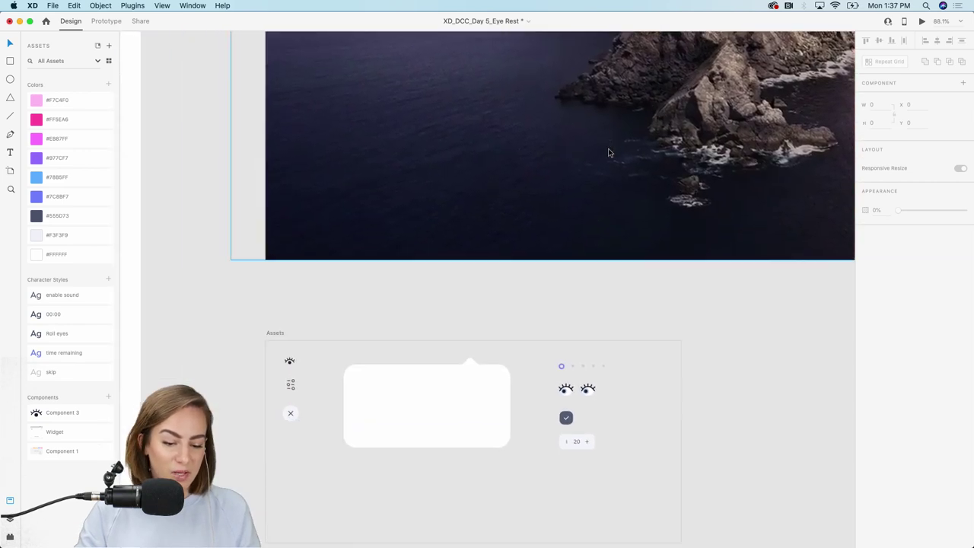
{"action": "scroll", "coordinate": [311, 330], "scroll_direction": "up", "scroll_amount": 5}
{"action": "left_click", "coordinate": [312, 356]}
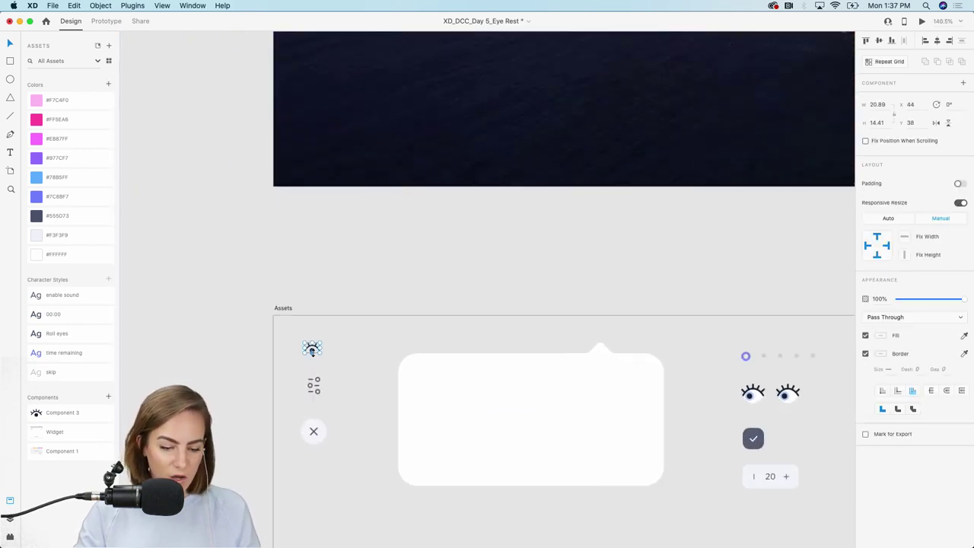
{"action": "scroll", "coordinate": [312, 352], "scroll_direction": "up", "scroll_amount": 10}
{"action": "scroll", "coordinate": [312, 355], "scroll_direction": "up", "scroll_amount": 10}
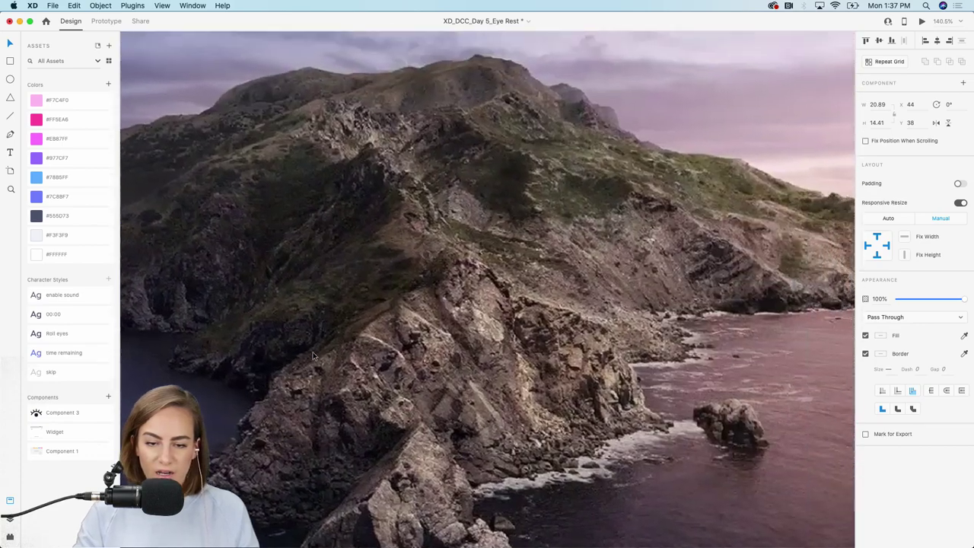
{"action": "scroll", "coordinate": [583, 129], "scroll_direction": "up", "scroll_amount": 10}
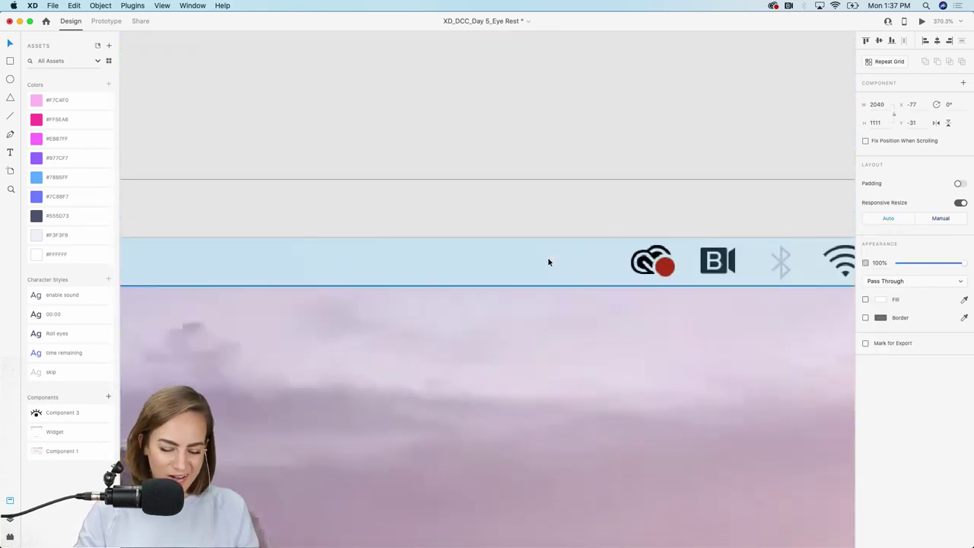
{"action": "key", "text": "super+v"}
{"action": "left_click_drag", "start_coordinate": [487, 398], "coordinate": [561, 268]}
Nudge the menu-bar eye icon right to X 1460, Y 5
{"action": "scroll", "coordinate": [561, 268], "scroll_direction": "down", "scroll_amount": 5}
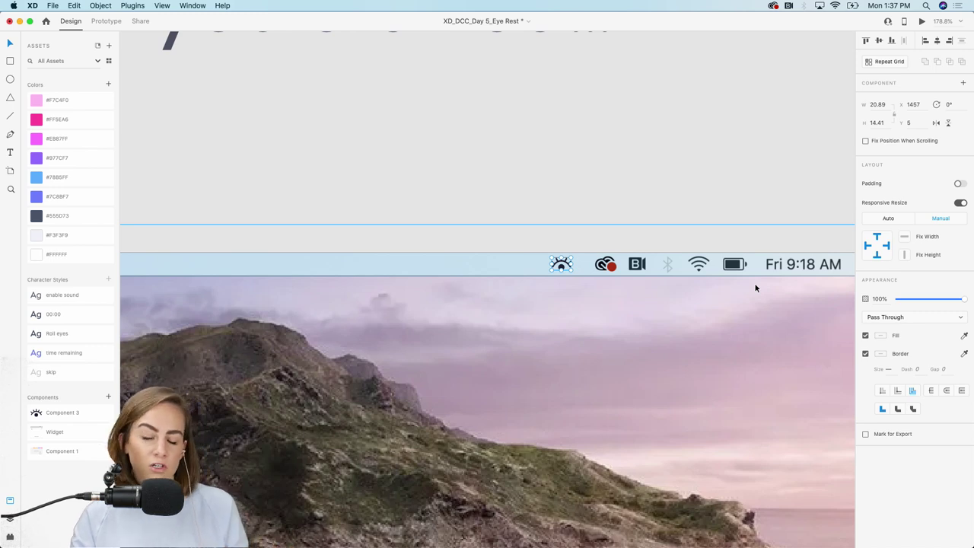
{"action": "left_click", "coordinate": [638, 145]}
{"action": "left_click_drag", "start_coordinate": [562, 268], "coordinate": [564, 269]}
{"action": "key", "text": "Right"}
{"action": "key", "text": "Right"}
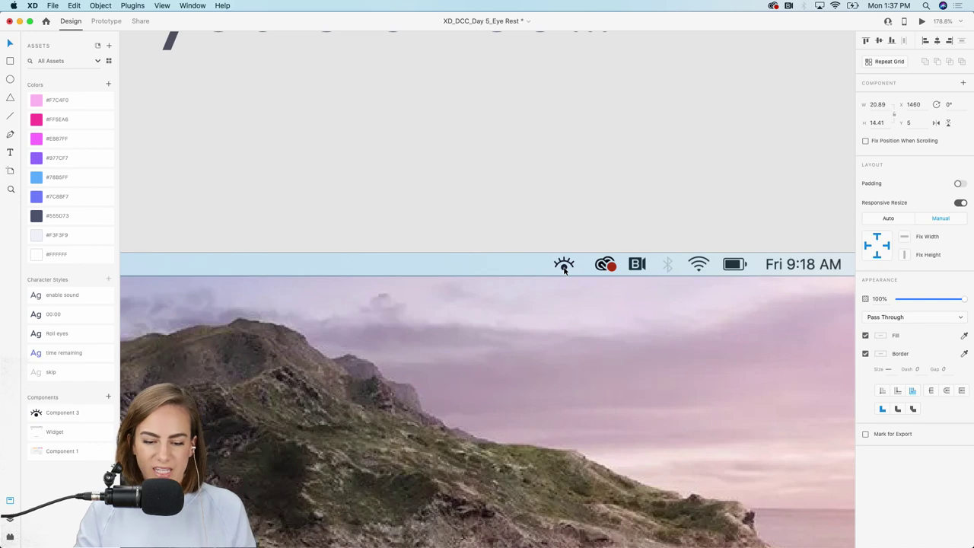
{"action": "scroll", "coordinate": [563, 269], "scroll_direction": "down", "scroll_amount": 5}
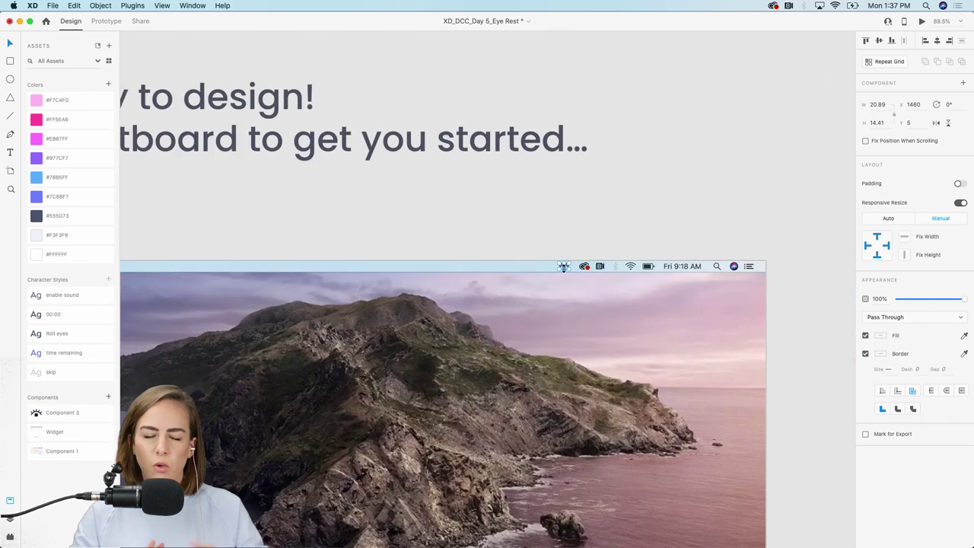
{"action": "scroll", "coordinate": [563, 270], "scroll_direction": "down", "scroll_amount": 10}
Paste the blank white popover card beneath the menu-bar eye icon at X 1188, Y 37
{"action": "scroll", "coordinate": [564, 270], "scroll_direction": "down", "scroll_amount": 8}
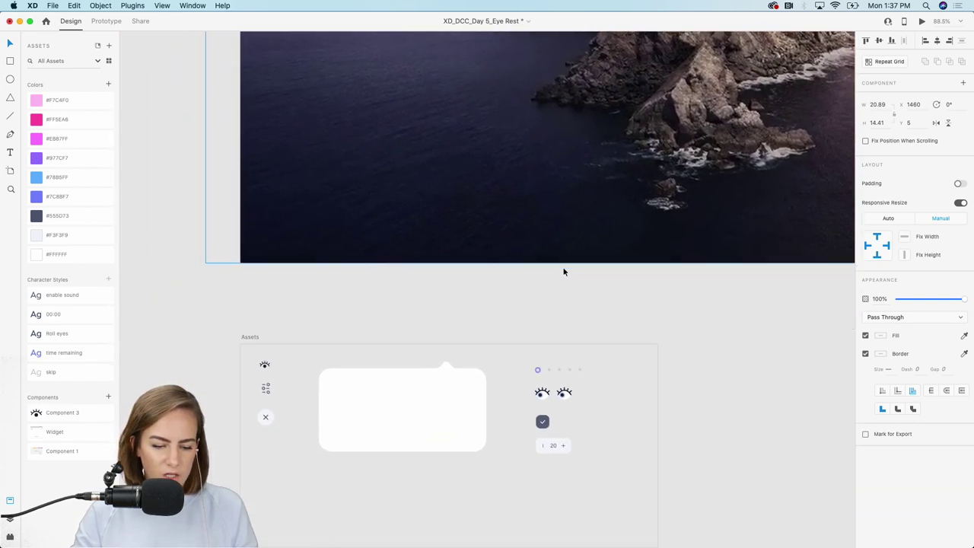
{"action": "left_click", "coordinate": [498, 294]}
{"action": "scroll", "coordinate": [498, 295], "scroll_direction": "right", "scroll_amount": 3}
{"action": "scroll", "coordinate": [498, 291], "scroll_direction": "up", "scroll_amount": 10}
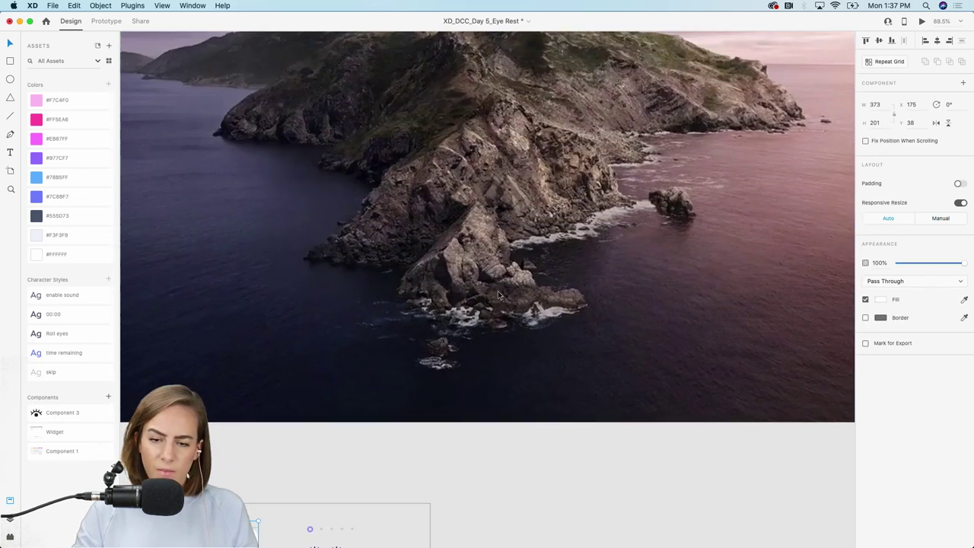
{"action": "scroll", "coordinate": [529, 147], "scroll_direction": "up", "scroll_amount": 5}
{"action": "scroll", "coordinate": [529, 147], "scroll_direction": "up", "scroll_amount": 3}
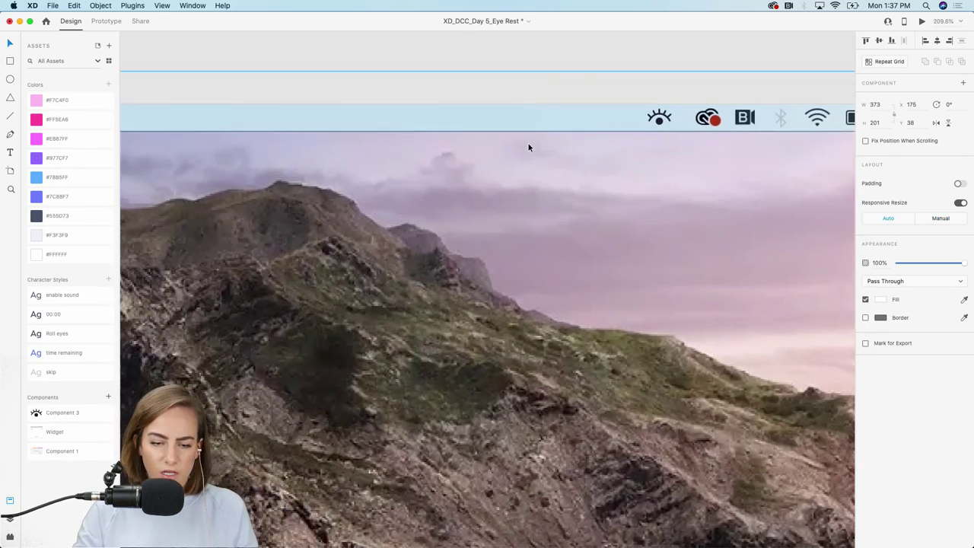
{"action": "key", "text": "super+v"}
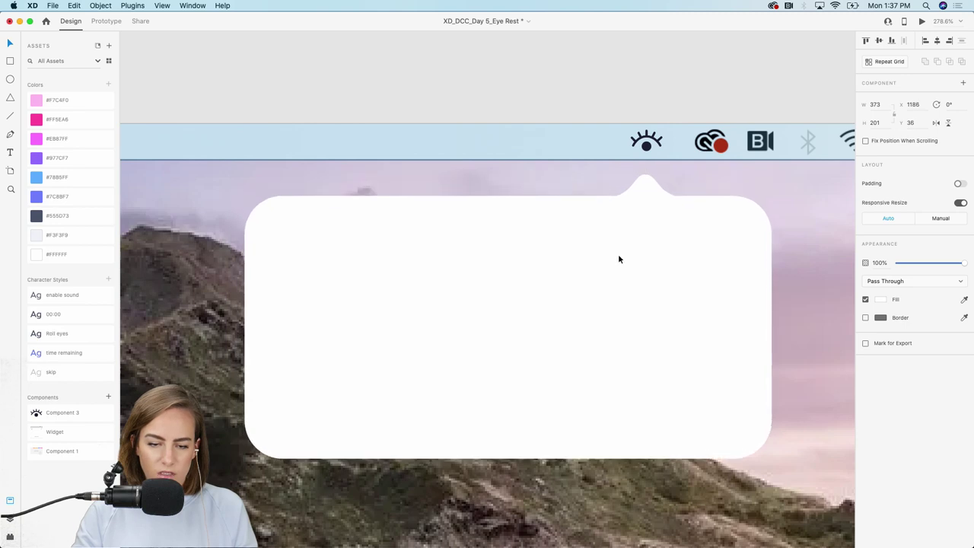
{"action": "double_click", "coordinate": [527, 302]}
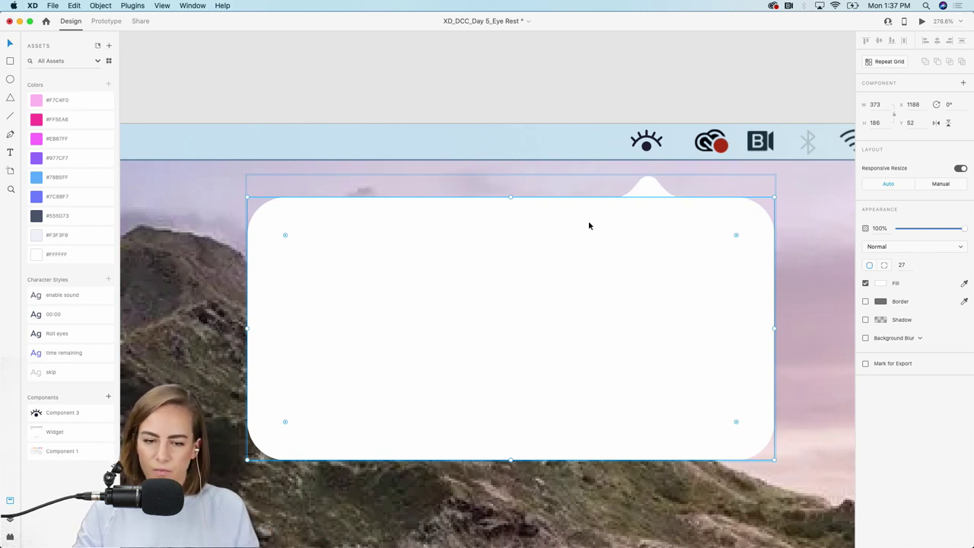
{"action": "left_click", "coordinate": [674, 91]}
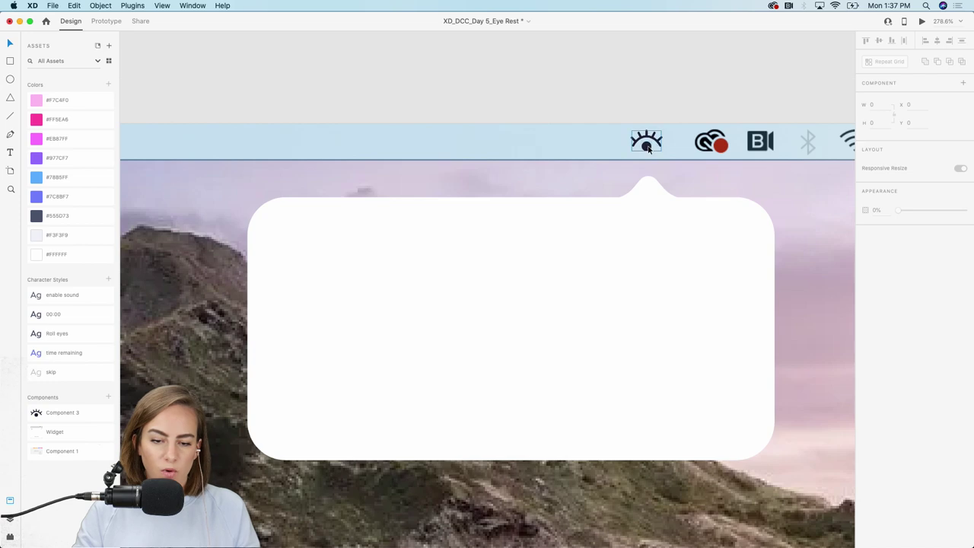
{"action": "left_click", "coordinate": [628, 296]}
{"action": "scroll", "coordinate": [629, 296], "scroll_direction": "down", "scroll_amount": 5}
Copy the sliders icon and close button from the Assets board and paste them onto the bubble
{"action": "scroll", "coordinate": [629, 302], "scroll_direction": "down", "scroll_amount": 15}
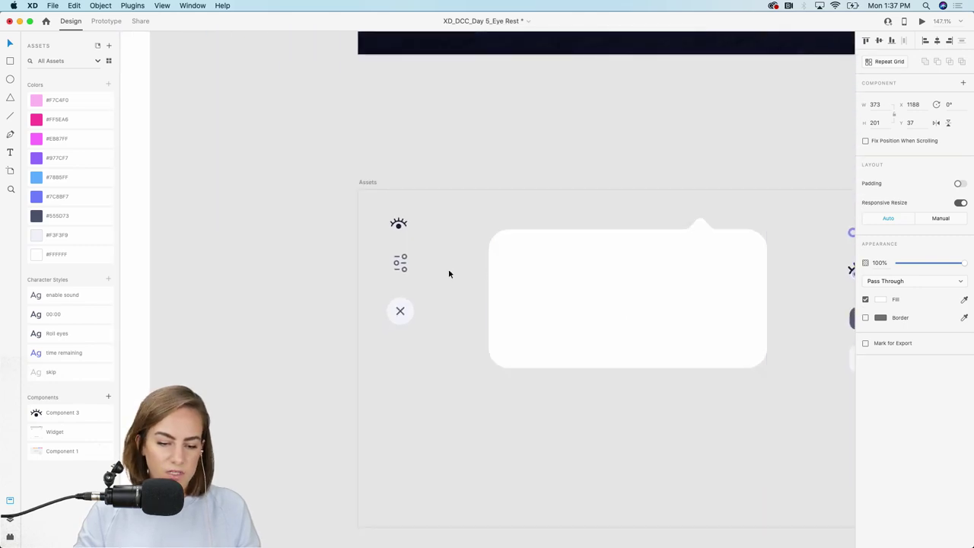
{"action": "left_click", "coordinate": [402, 271]}
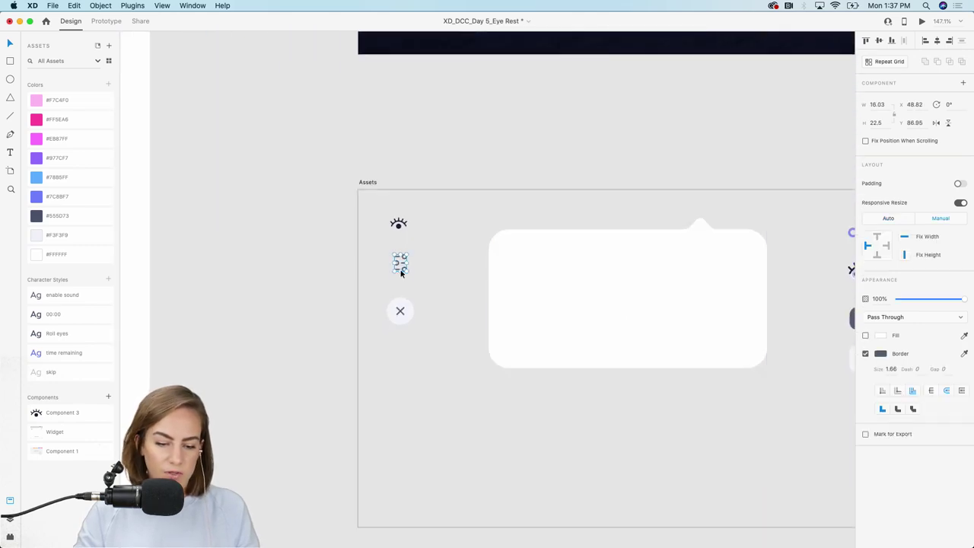
{"action": "left_click", "coordinate": [401, 310], "text": "shift"}
{"action": "key", "text": "super+c"}
{"action": "scroll", "coordinate": [398, 328], "scroll_direction": "down", "scroll_amount": 2}
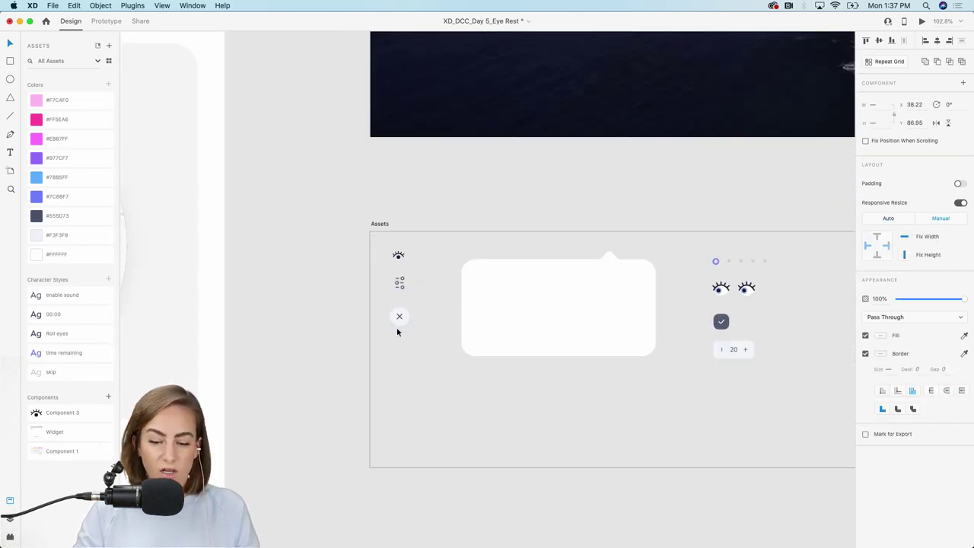
{"action": "scroll", "coordinate": [397, 328], "scroll_direction": "up", "scroll_amount": 10}
{"action": "scroll", "coordinate": [397, 328], "scroll_direction": "up", "scroll_amount": 3}
{"action": "scroll", "coordinate": [396, 327], "scroll_direction": "right", "scroll_amount": 5}
{"action": "scroll", "coordinate": [518, 156], "scroll_direction": "up", "scroll_amount": 5}
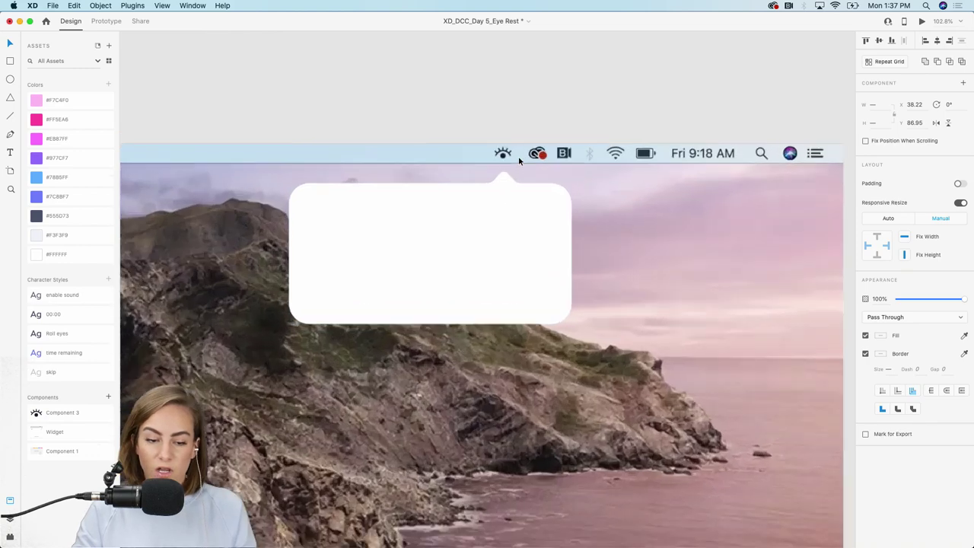
{"action": "key", "text": "super+v"}
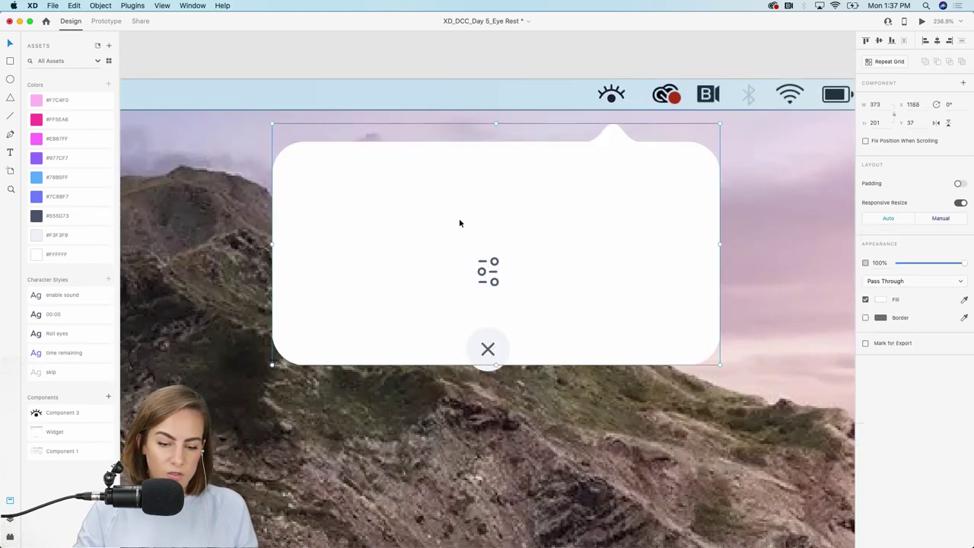
Place the sliders icon at the bubble's top-left and the close button at its top-right
{"action": "left_click_drag", "start_coordinate": [466, 266], "coordinate": [308, 177]}
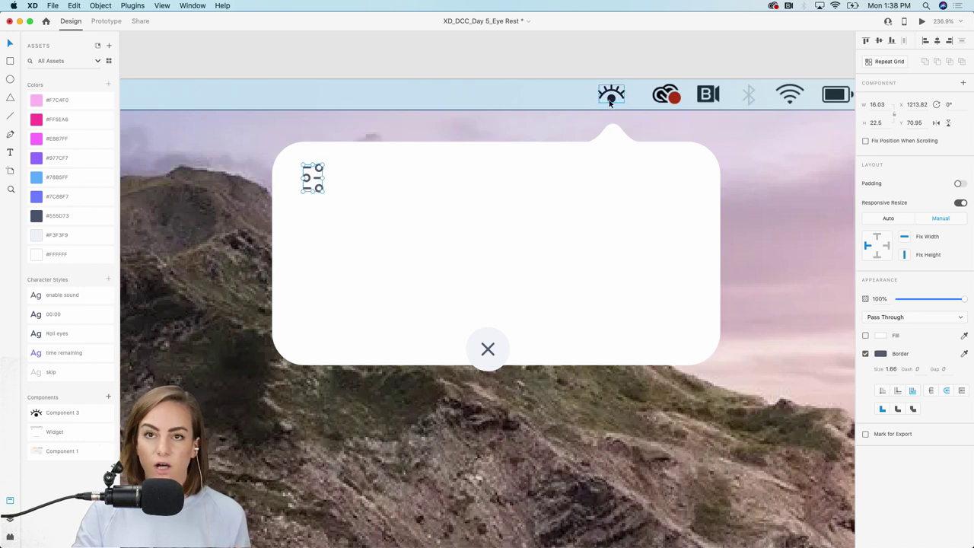
{"action": "left_click_drag", "start_coordinate": [487, 348], "coordinate": [679, 182]}
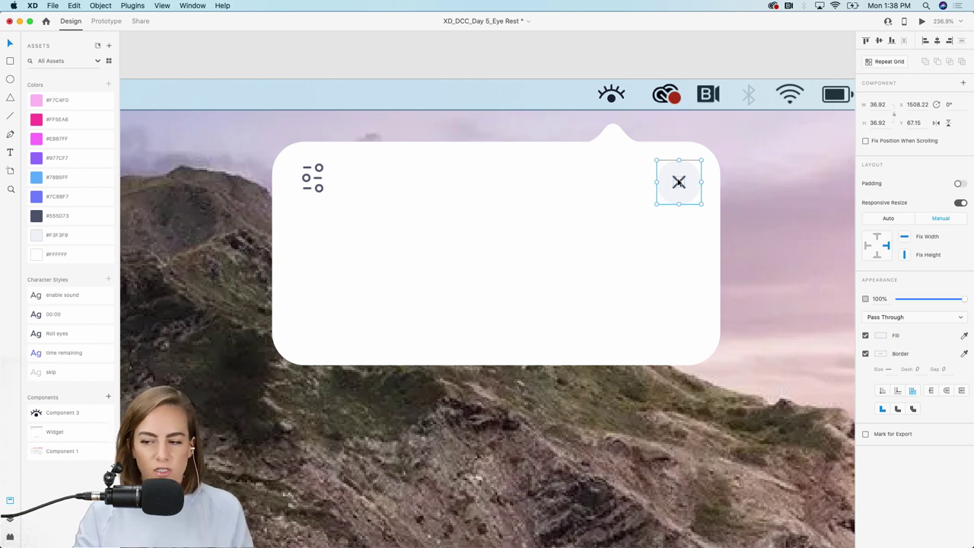
{"action": "scroll", "coordinate": [246, 182], "scroll_direction": "up", "scroll_amount": 3}
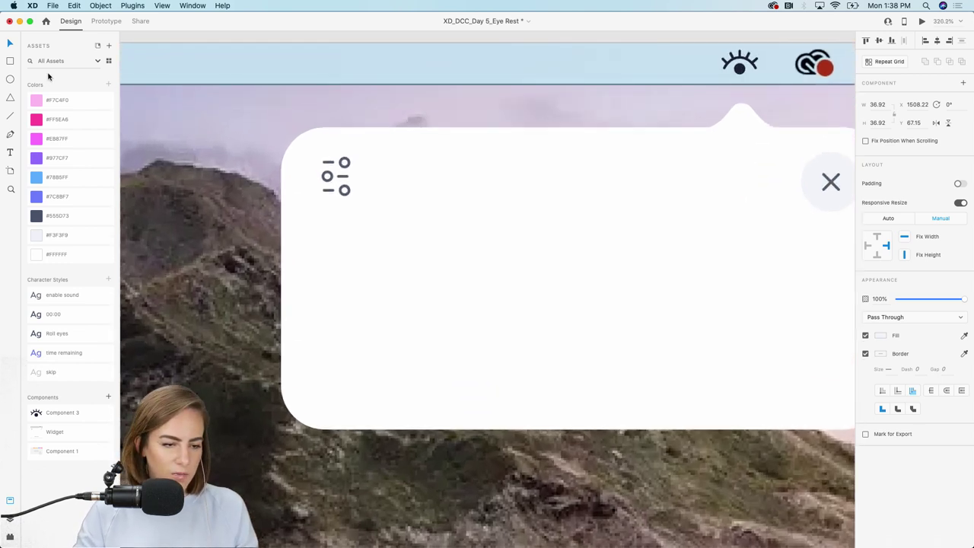
Draw a circle below the settings icon, fill it #7C8BF7, drop its border, and size it 69 × 69
{"action": "left_click", "coordinate": [10, 79]}
{"action": "left_click_drag", "start_coordinate": [407, 243], "coordinate": [523, 346]}
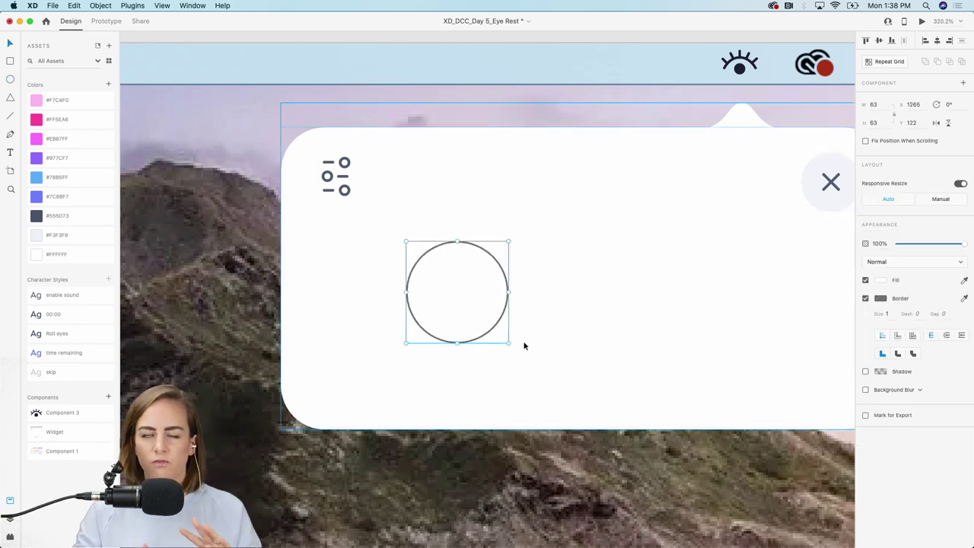
{"action": "left_click", "coordinate": [46, 197]}
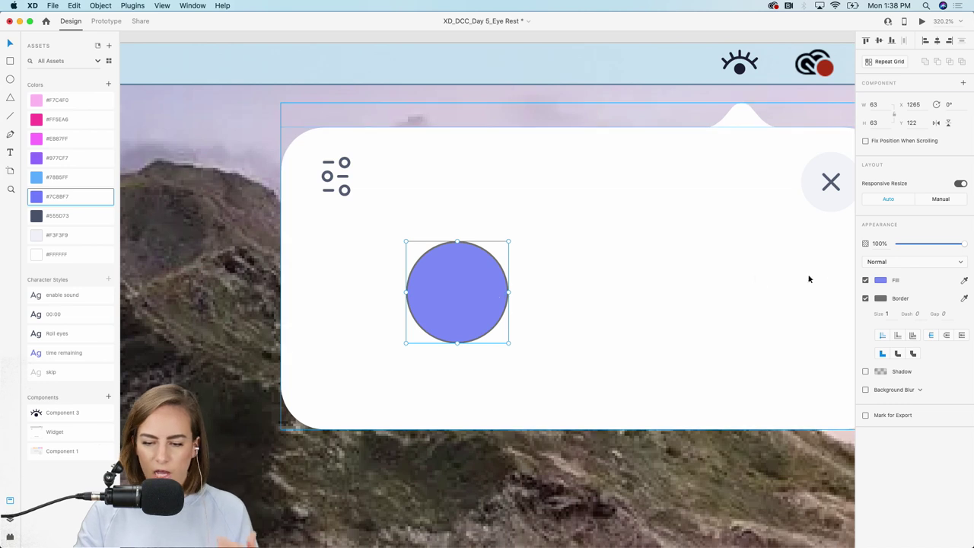
{"action": "left_click", "coordinate": [866, 299]}
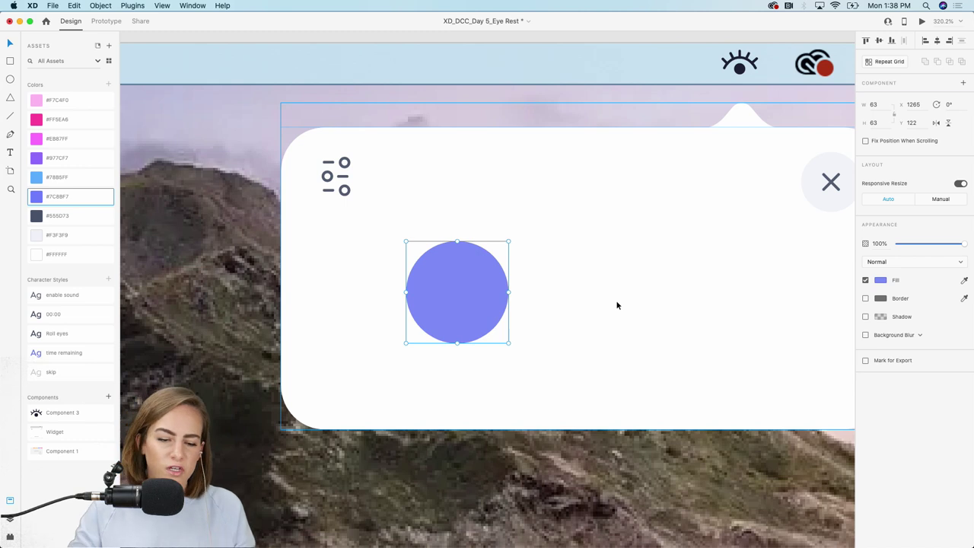
{"action": "scroll", "coordinate": [617, 304], "scroll_direction": "up", "scroll_amount": 3}
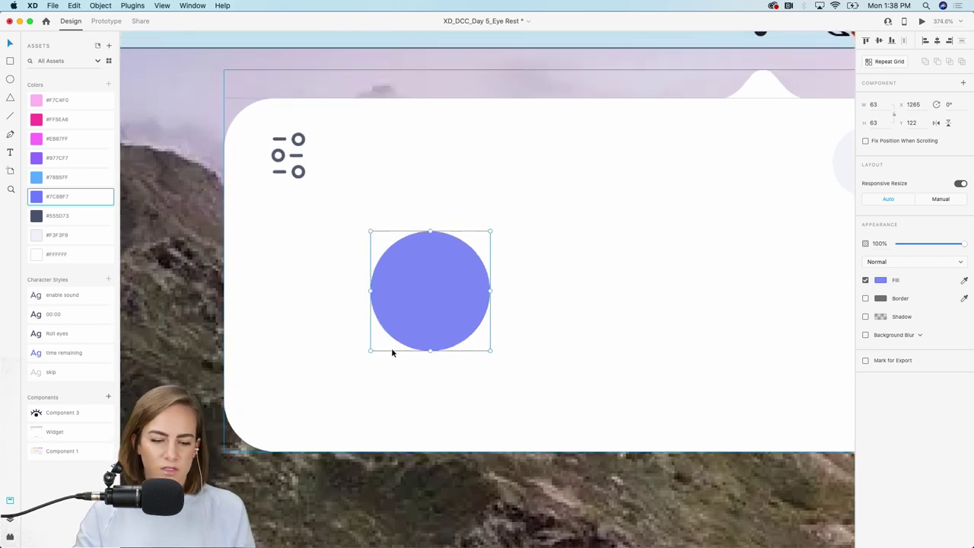
{"action": "left_click_drag", "start_coordinate": [371, 348], "coordinate": [358, 363]}
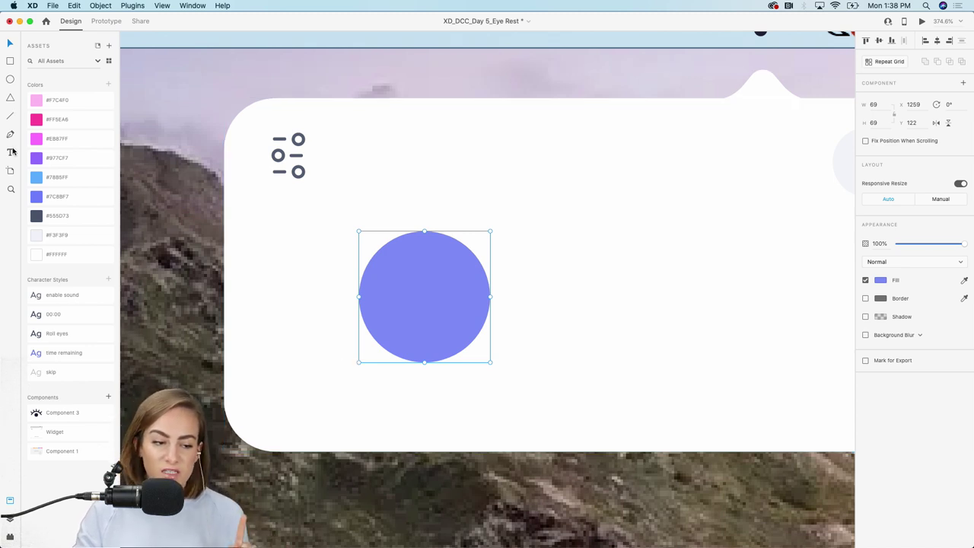
Draw a white-filled, strokeless wedge path over the upper right of the purple circle
{"action": "left_click", "coordinate": [10, 136]}
{"action": "left_click", "coordinate": [427, 204]}
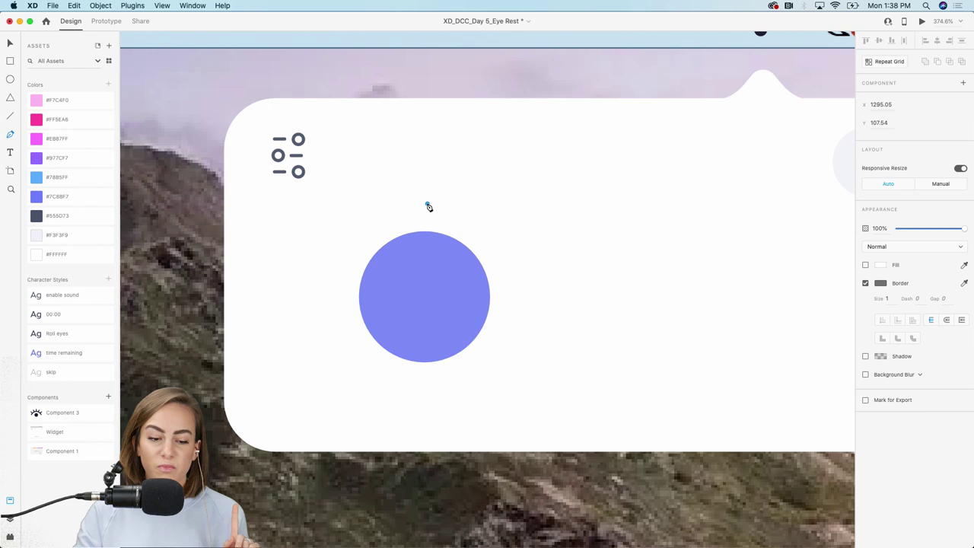
{"action": "left_click", "coordinate": [428, 290]}
{"action": "left_click", "coordinate": [497, 326]}
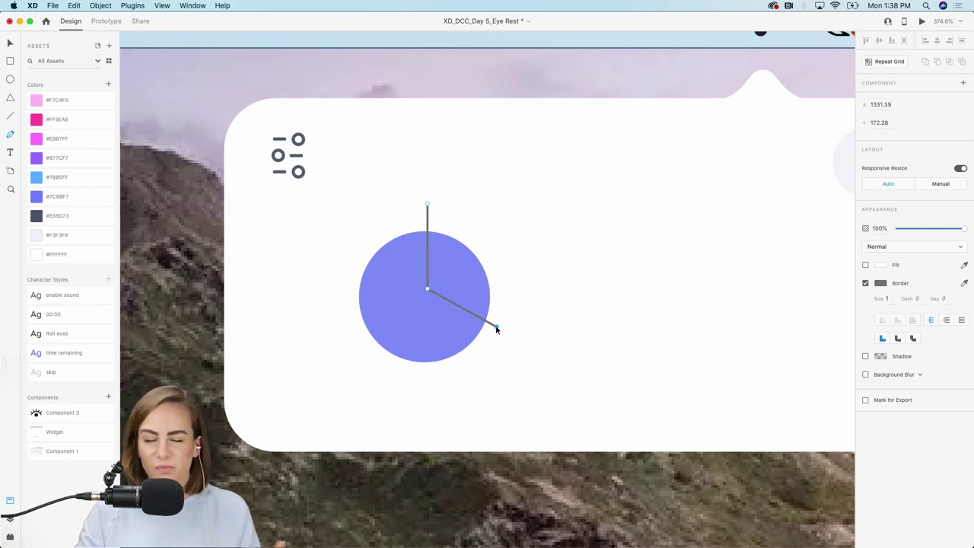
{"action": "left_click", "coordinate": [508, 284]}
{"action": "left_click", "coordinate": [457, 211]}
{"action": "key", "text": "Escape"}
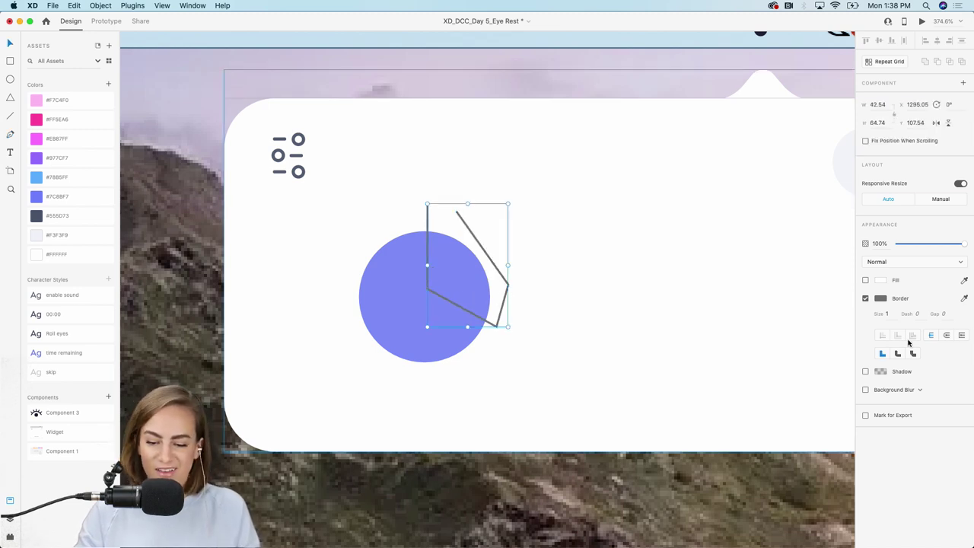
{"action": "left_click", "coordinate": [865, 298]}
{"action": "left_click", "coordinate": [865, 280]}
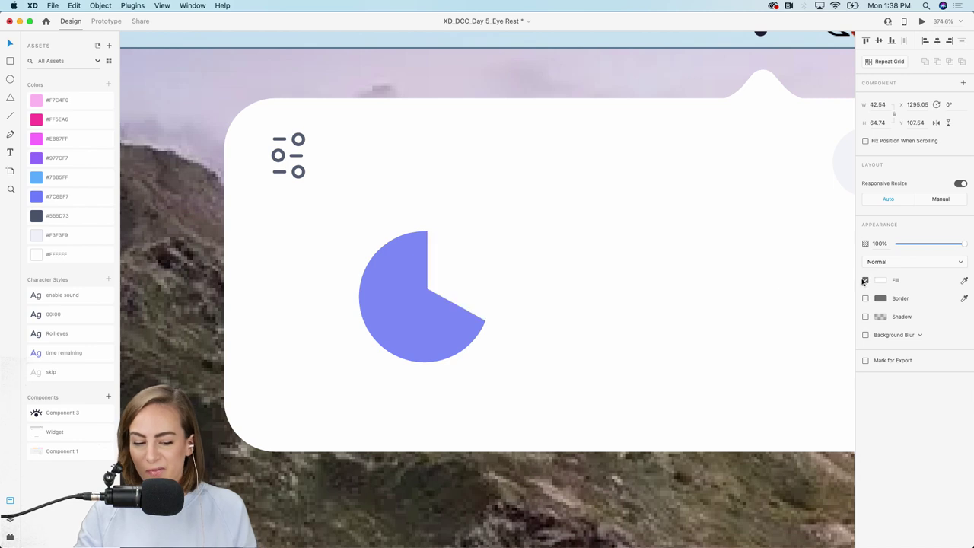
Subtract the wedge from the circle to form a pie-style timer shape
{"action": "left_click", "coordinate": [411, 338]}
{"action": "key", "text": "super+shift+bracketright"}
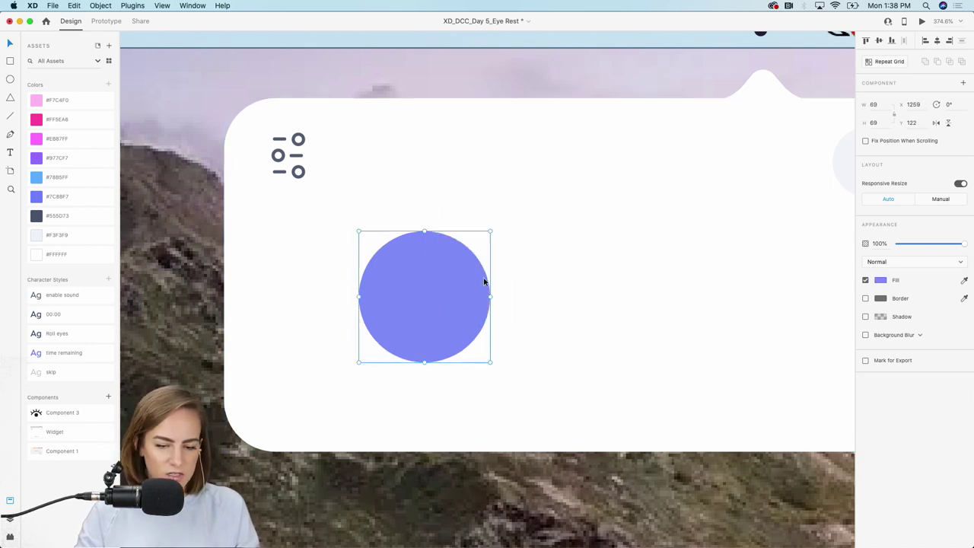
{"action": "left_click_drag", "start_coordinate": [358, 231], "coordinate": [355, 227]}
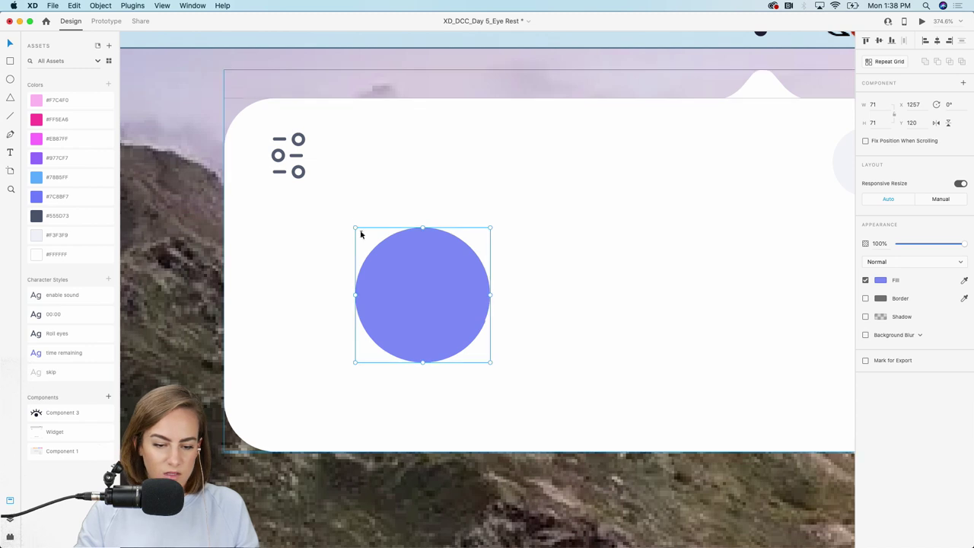
{"action": "left_click_drag", "start_coordinate": [491, 362], "coordinate": [500, 370]}
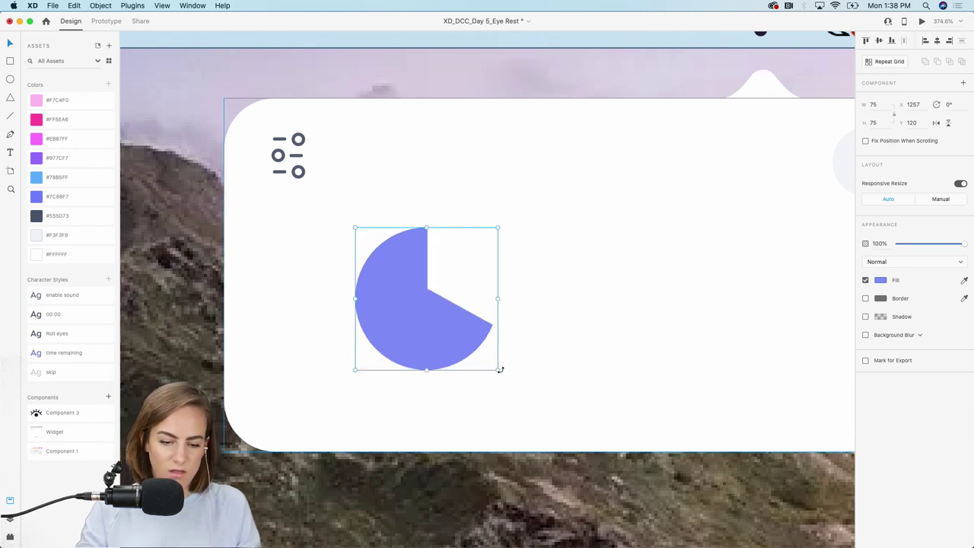
{"action": "key", "text": "super+z"}
{"action": "key", "text": "super+z"}
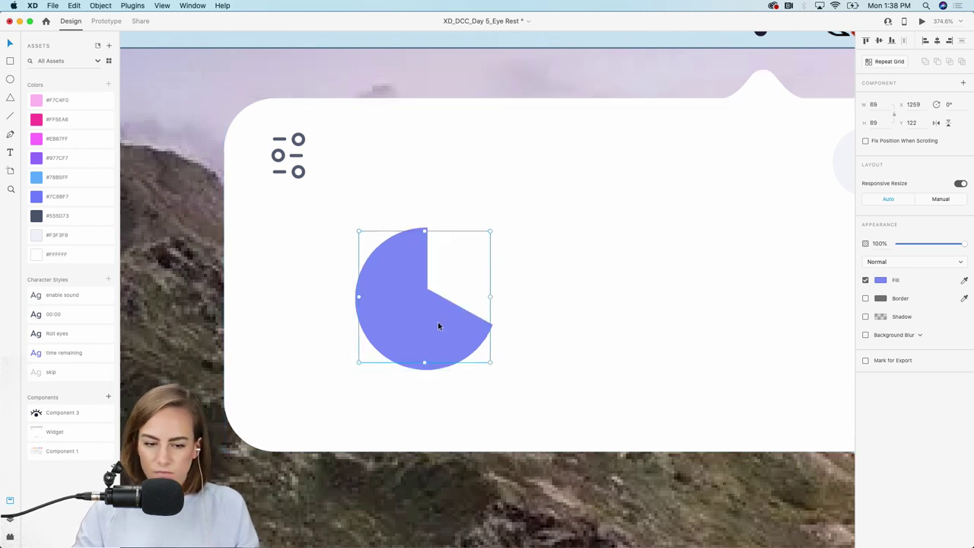
{"action": "left_click", "coordinate": [475, 279]}
{"action": "key", "text": "super+z"}
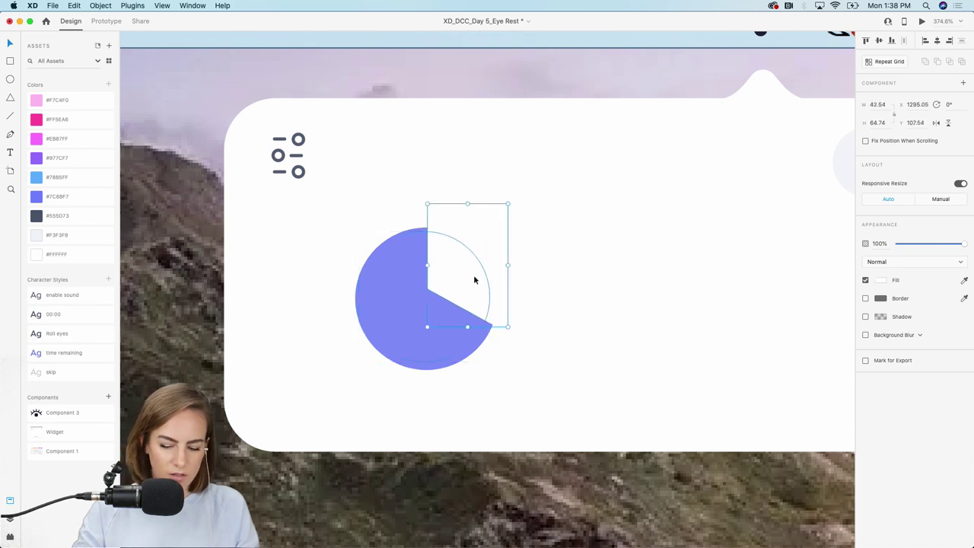
{"action": "left_click", "coordinate": [405, 322]}
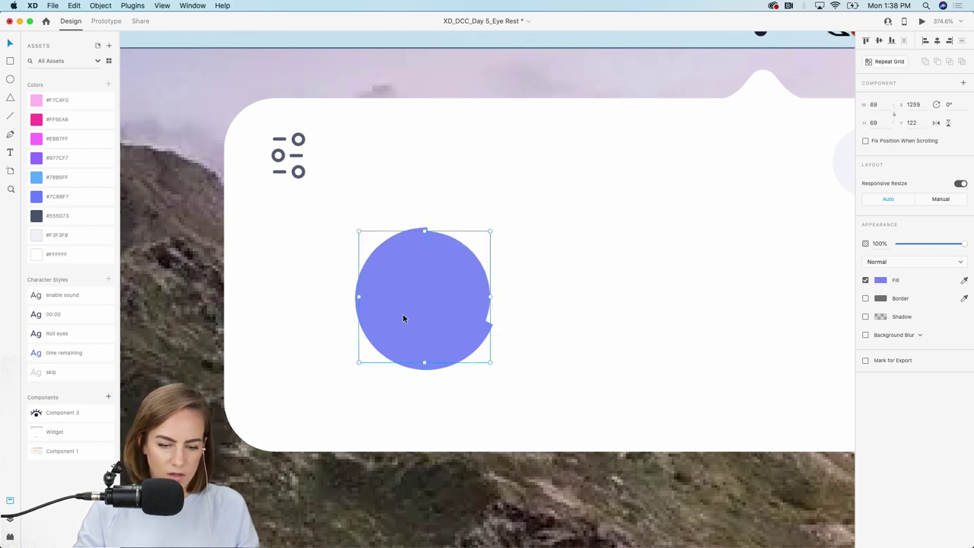
{"action": "key", "text": "super+c"}
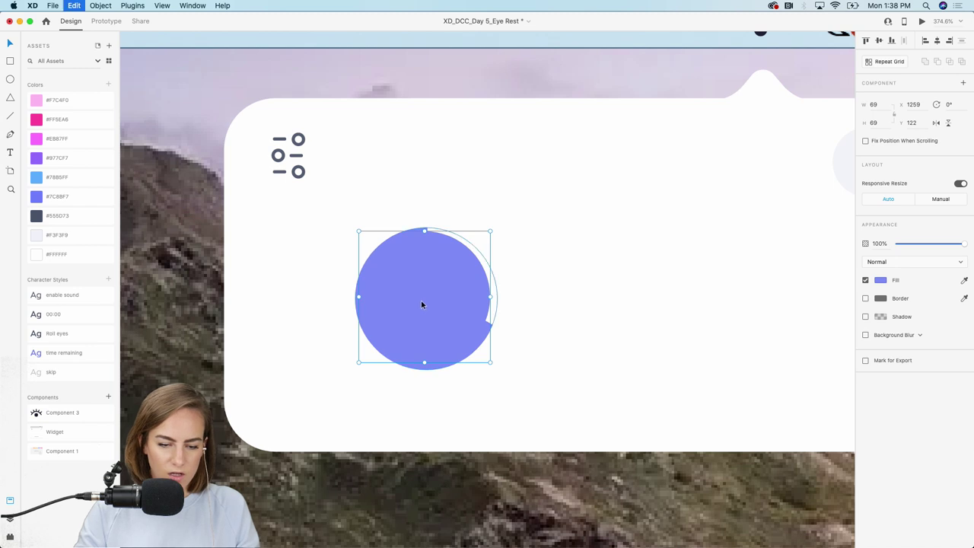
{"action": "left_click", "coordinate": [479, 248], "text": "shift"}
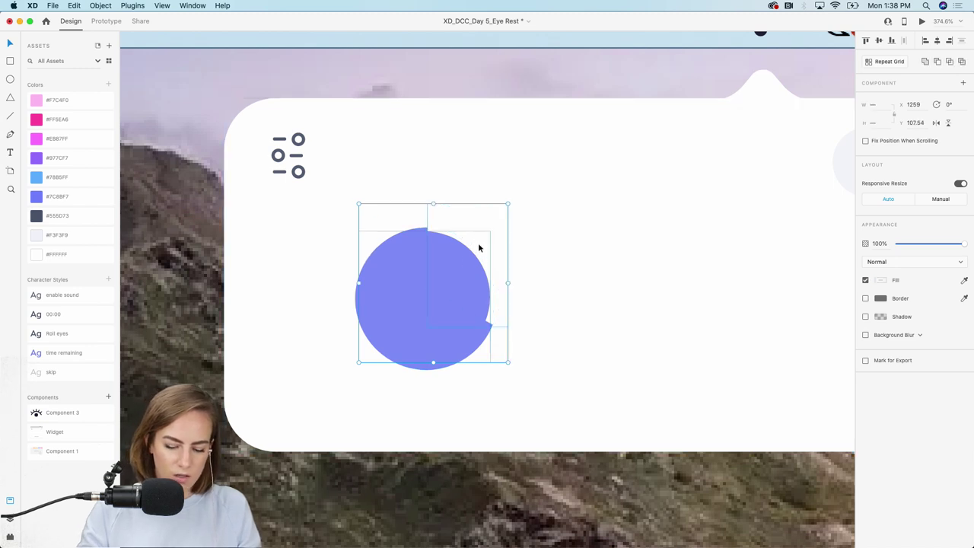
{"action": "key", "text": "super+alt+s"}
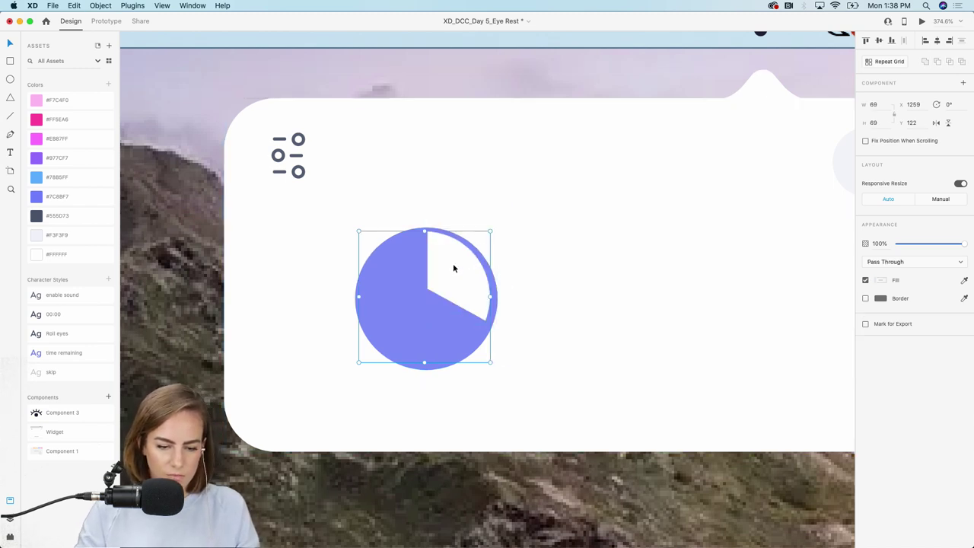
Group the pie timer and size it to 68 × 68 at X 1261, Y 124 on the card
{"action": "key", "text": "Escape"}
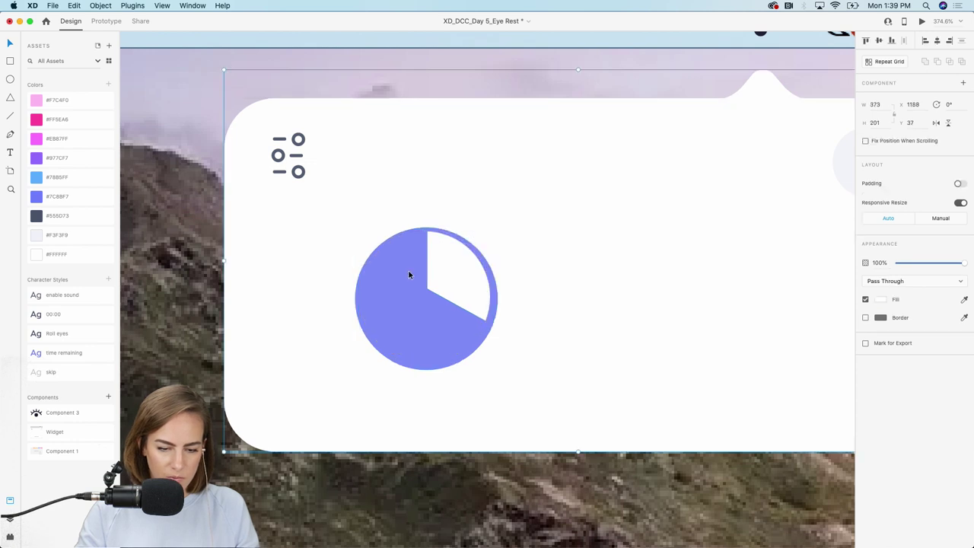
{"action": "double_click", "coordinate": [435, 234]}
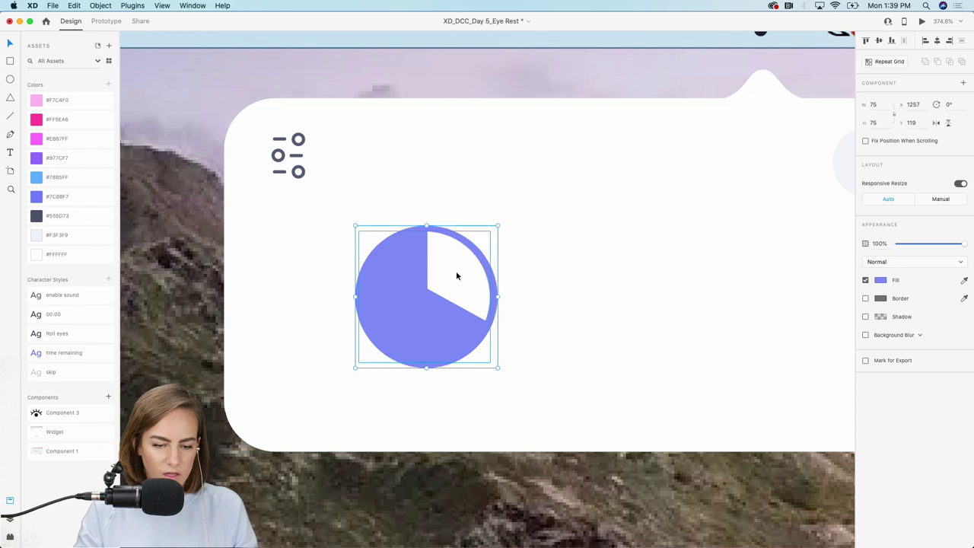
{"action": "left_click", "coordinate": [404, 288]}
{"action": "double_click", "coordinate": [403, 287]}
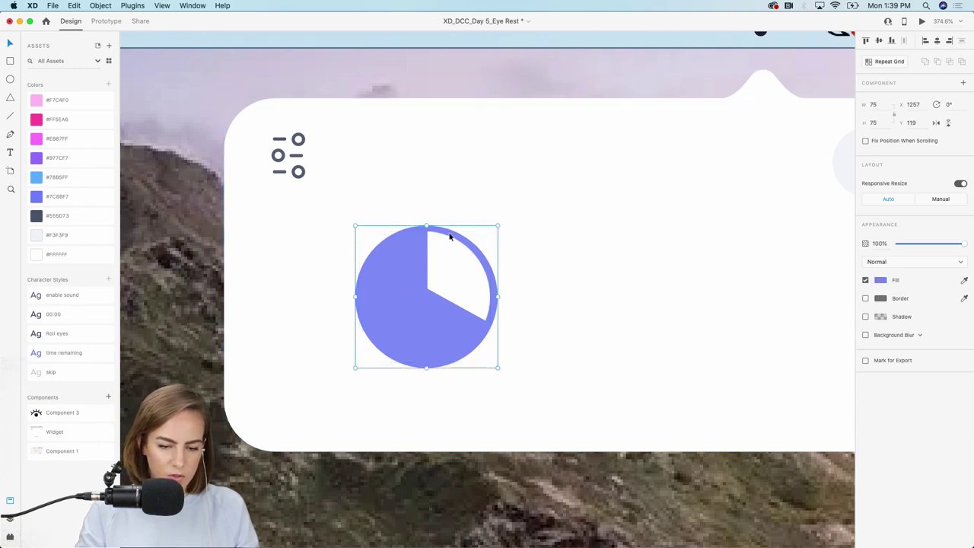
{"action": "key", "text": "super+g"}
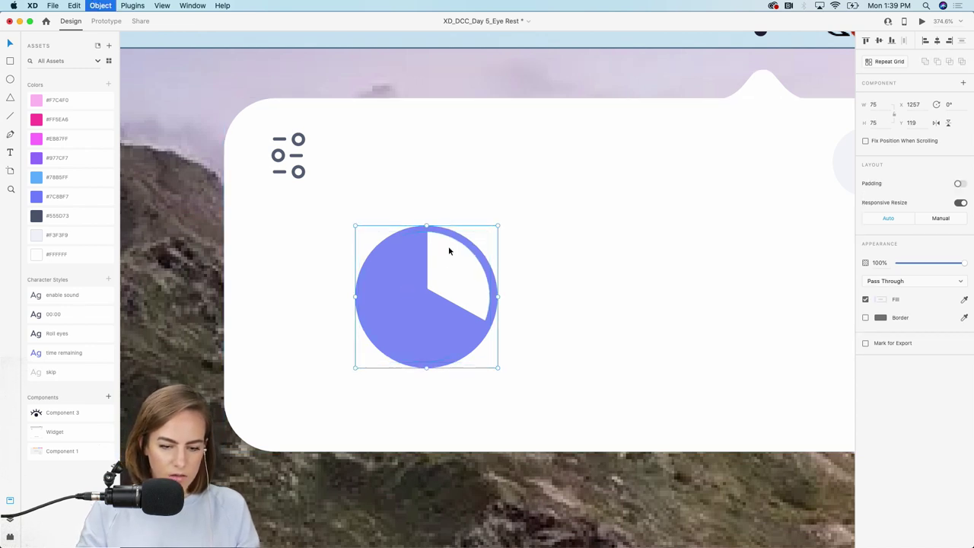
{"action": "scroll", "coordinate": [448, 246], "scroll_direction": "down", "scroll_amount": 3}
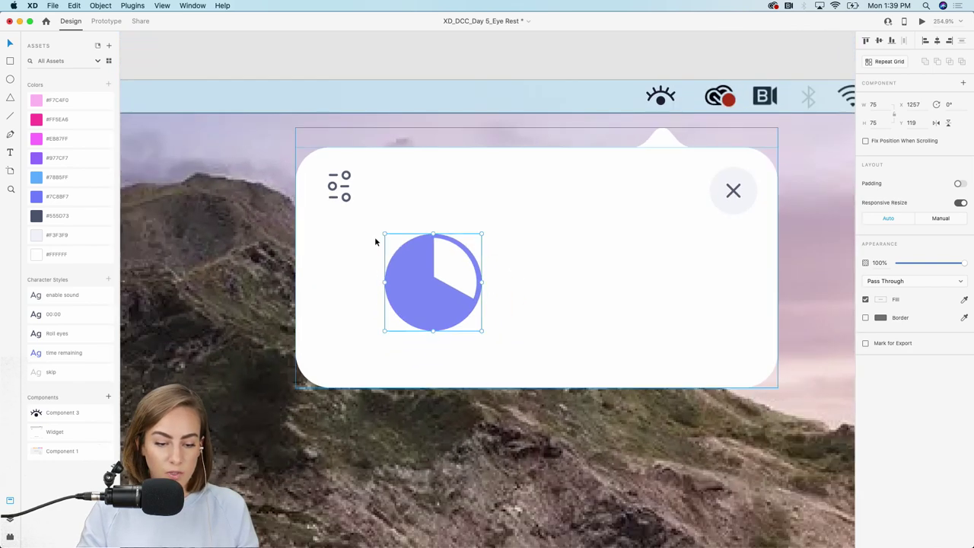
{"action": "left_click_drag", "start_coordinate": [384, 234], "coordinate": [393, 243]}
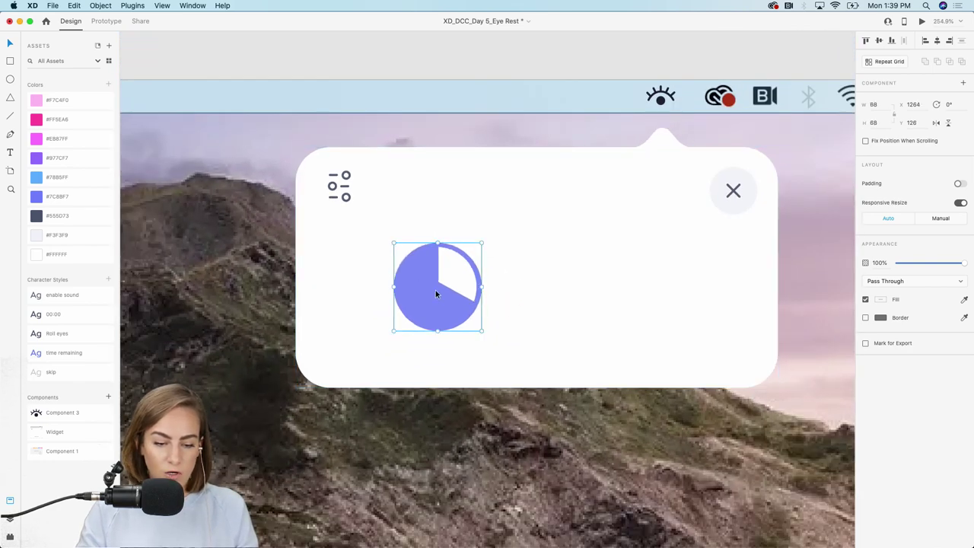
{"action": "left_click_drag", "start_coordinate": [436, 294], "coordinate": [431, 287]}
{"action": "scroll", "coordinate": [430, 290], "scroll_direction": "right", "scroll_amount": 3}
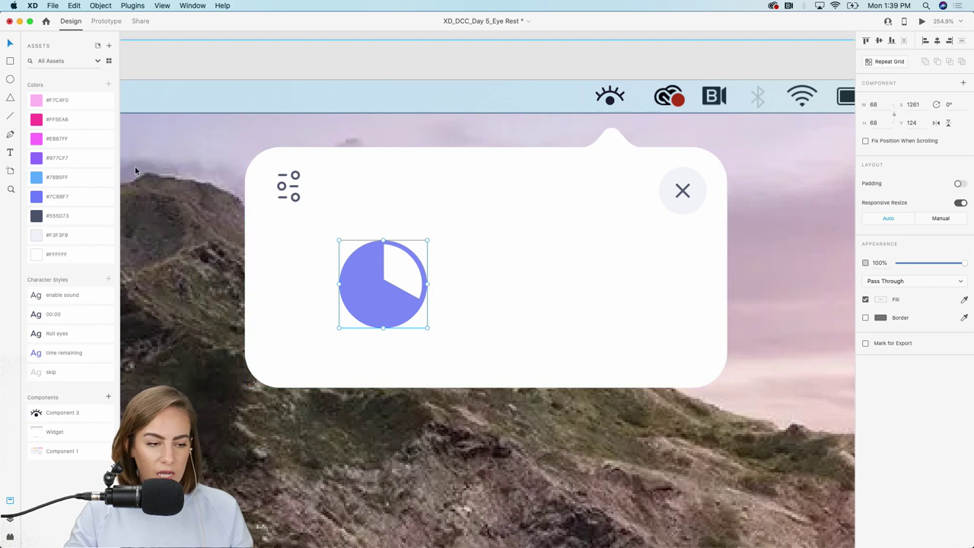
{"action": "left_click", "coordinate": [10, 152]}
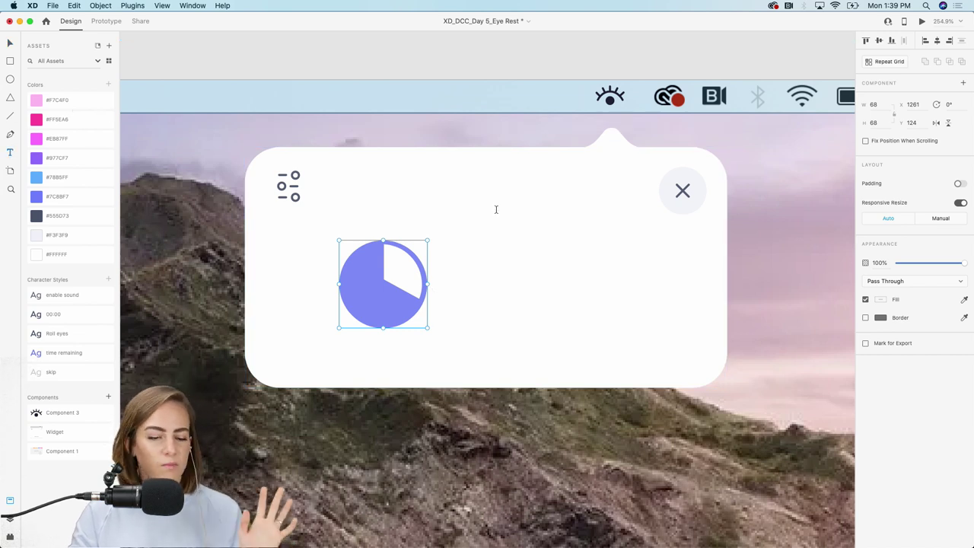
Add a 23:41 text in the 00:00 character style with Auto Width
{"action": "left_click_drag", "start_coordinate": [466, 214], "coordinate": [661, 284]}
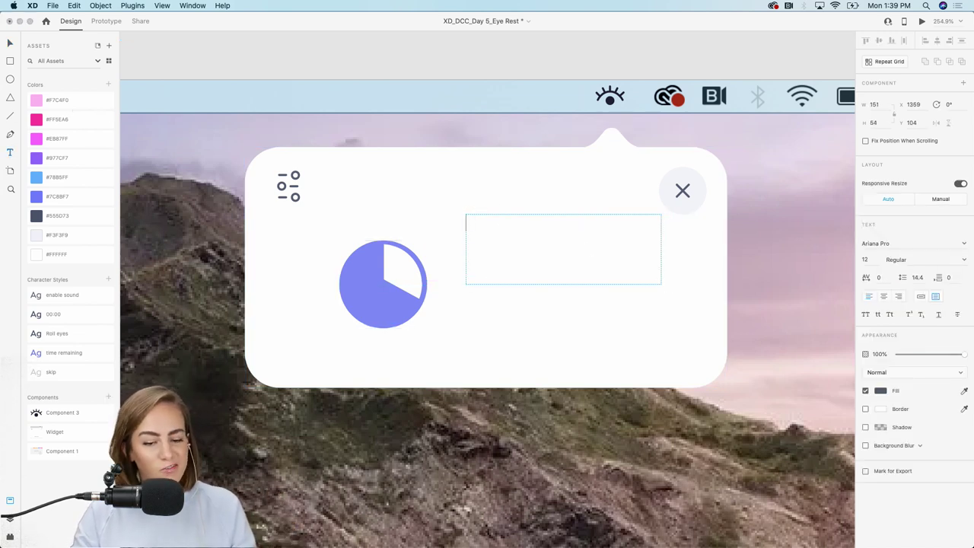
{"action": "type", "text": "V"}
{"action": "key", "text": "BackSpace"}
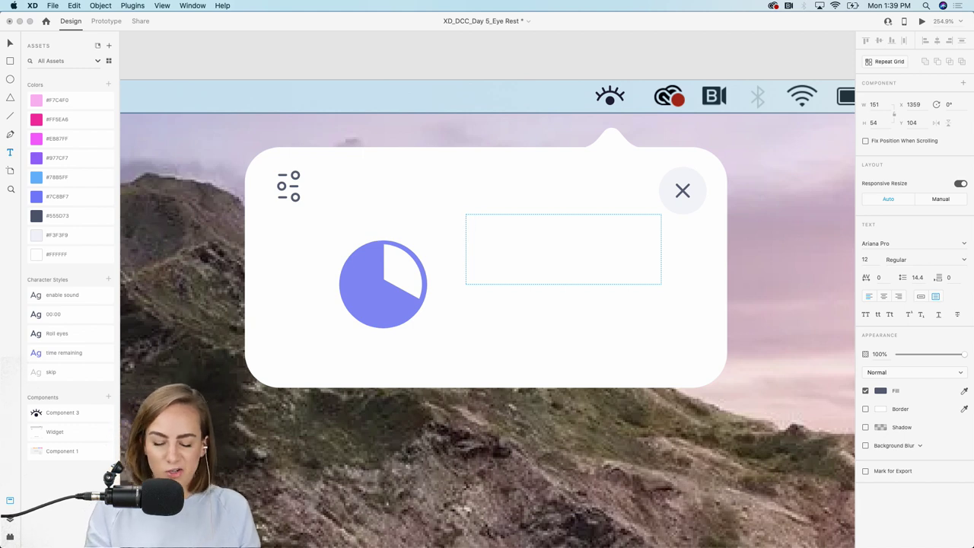
{"action": "type", "text": "23:41"}
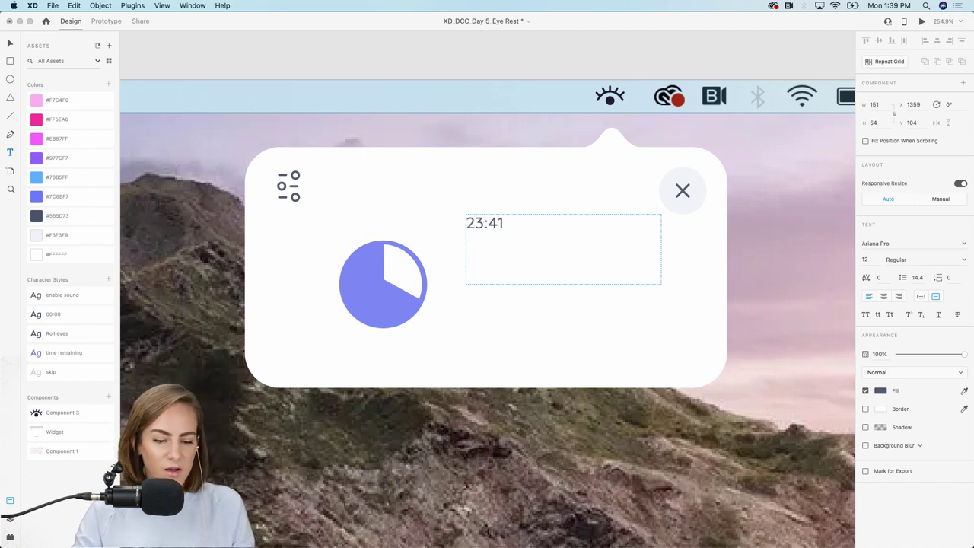
{"action": "left_click", "coordinate": [54, 317]}
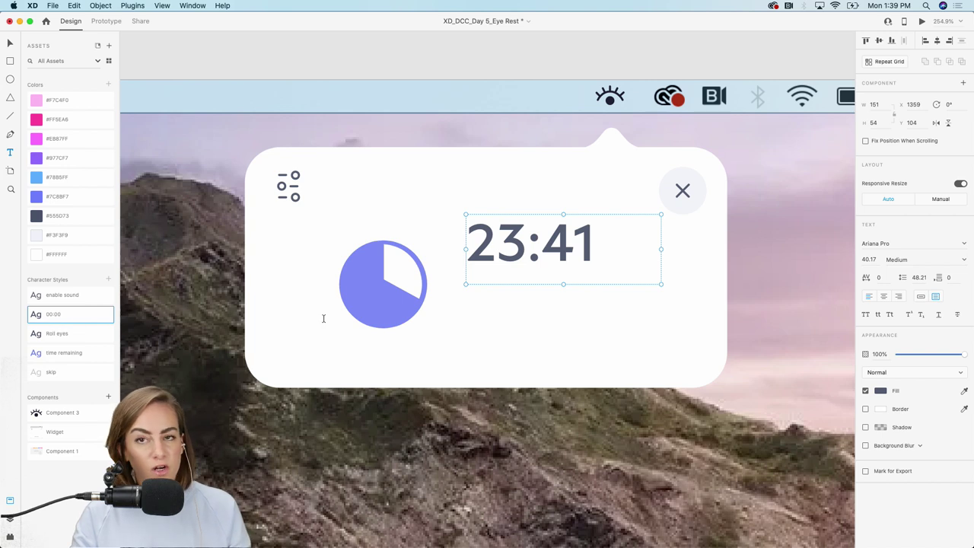
{"action": "left_click", "coordinate": [922, 296]}
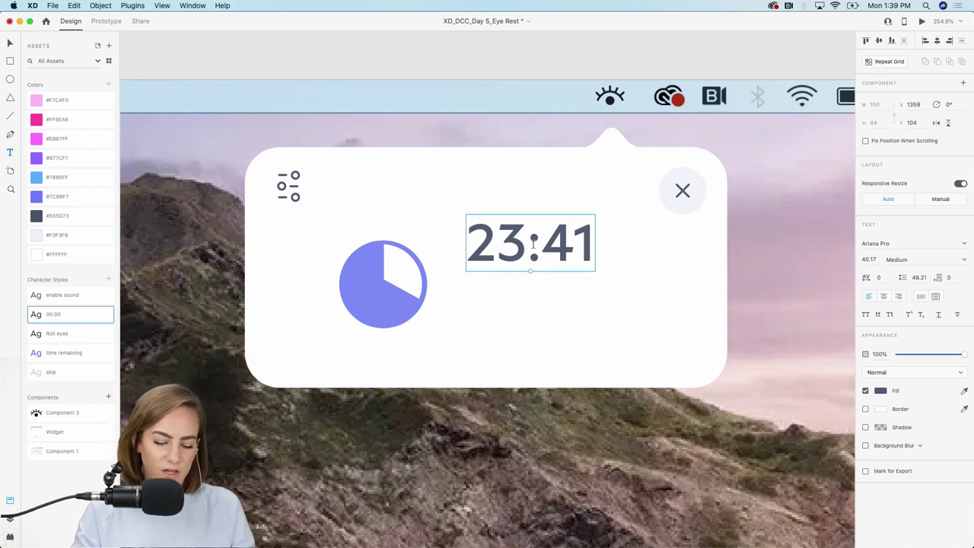
Align the 23:41 countdown beside the pie chart and shift both up together
{"action": "left_click_drag", "start_coordinate": [534, 248], "coordinate": [523, 266]}
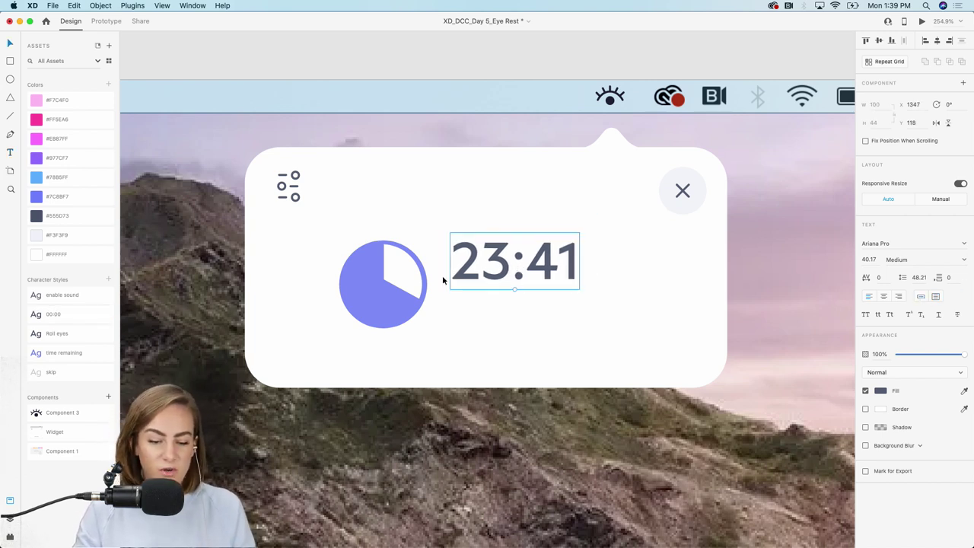
{"action": "left_click", "coordinate": [402, 307], "text": "shift"}
{"action": "left_click_drag", "start_coordinate": [401, 306], "coordinate": [404, 303]}
{"action": "left_click", "coordinate": [673, 54]}
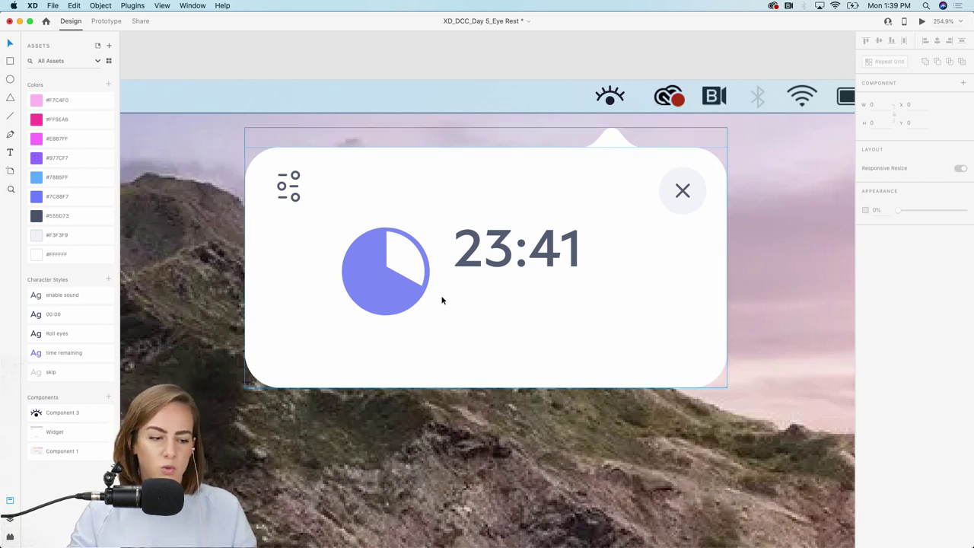
{"action": "double_click", "coordinate": [506, 248]}
Duplicate 23:41 below, apply the time remaining style, retype it 'Time remaining' and align it under the countdown
{"action": "left_click_drag", "start_coordinate": [506, 248], "coordinate": [506, 311]}
{"action": "left_click", "coordinate": [43, 354]}
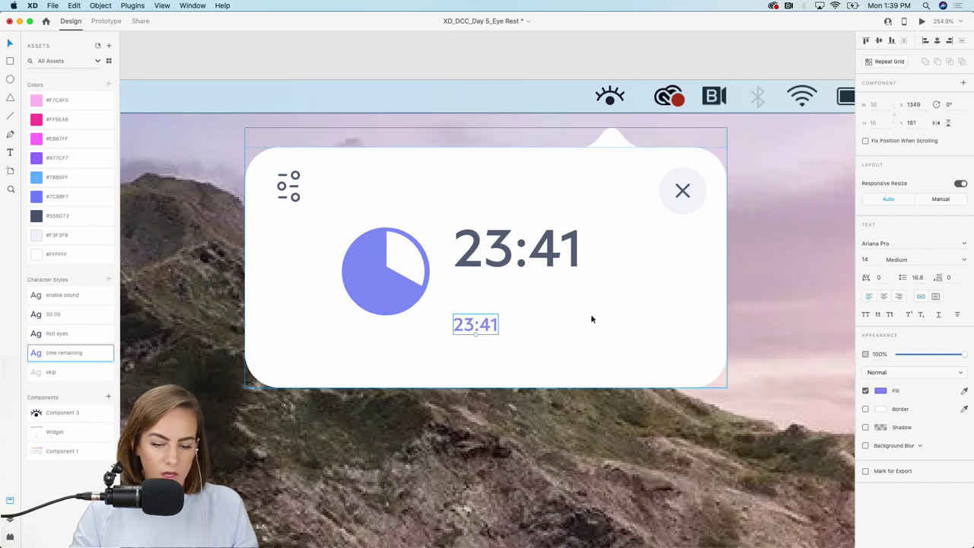
{"action": "double_click", "coordinate": [465, 325]}
{"action": "type", "text": "Time r"}
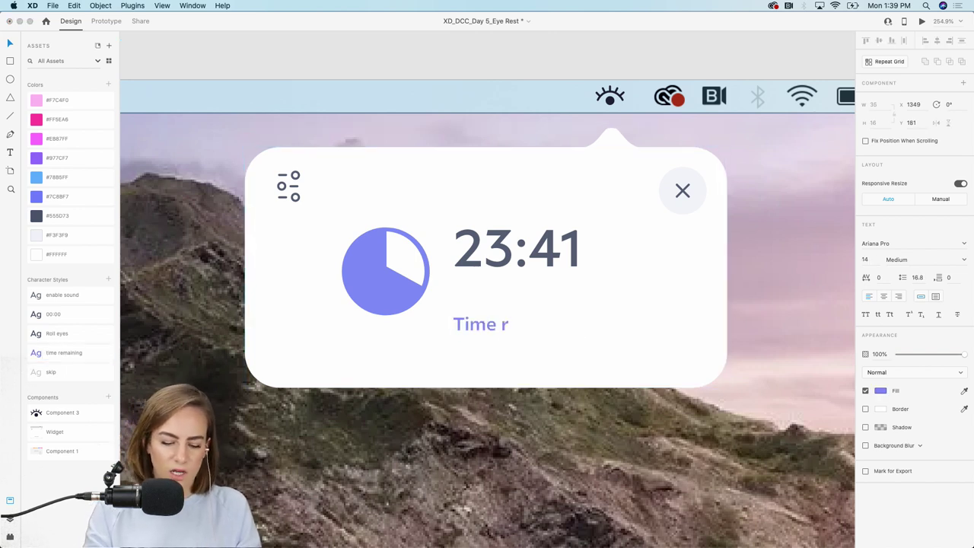
{"action": "type", "text": "emaining"}
{"action": "key", "text": "Escape"}
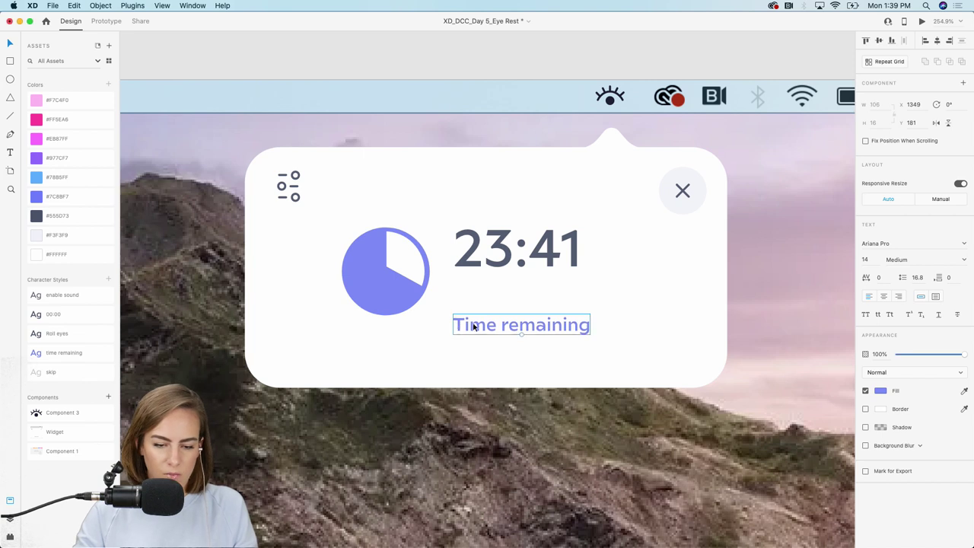
{"action": "left_click_drag", "start_coordinate": [474, 326], "coordinate": [474, 302]}
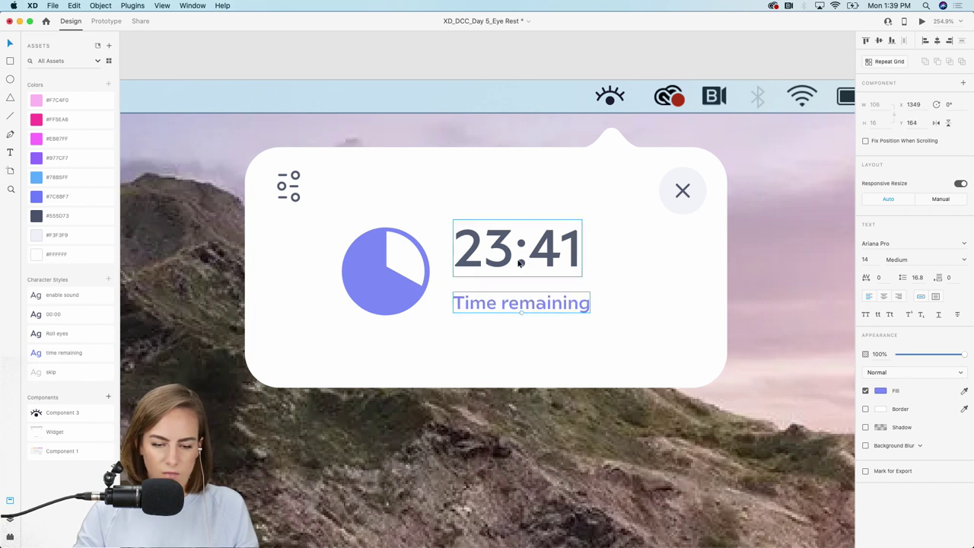
{"action": "left_click_drag", "start_coordinate": [520, 263], "coordinate": [522, 274]}
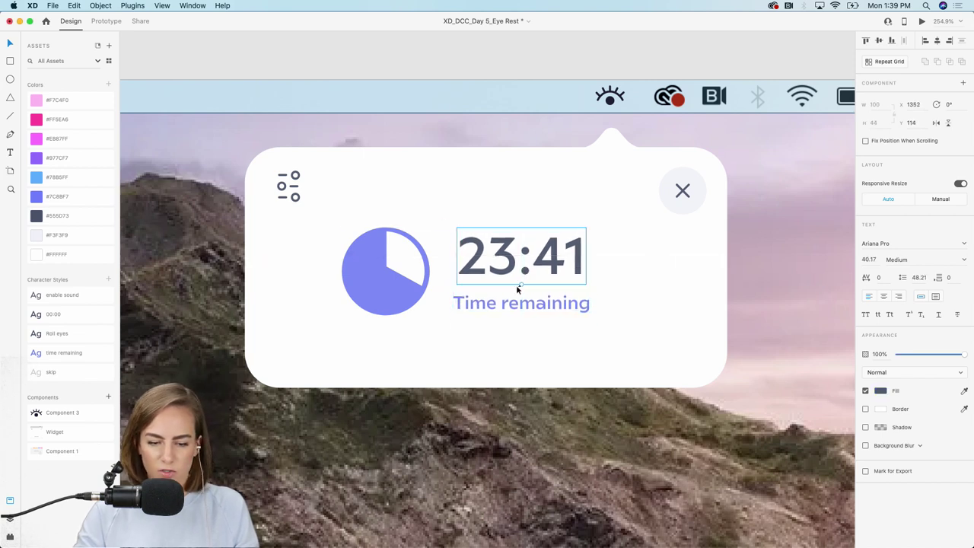
{"action": "left_click", "coordinate": [511, 309], "text": "shift"}
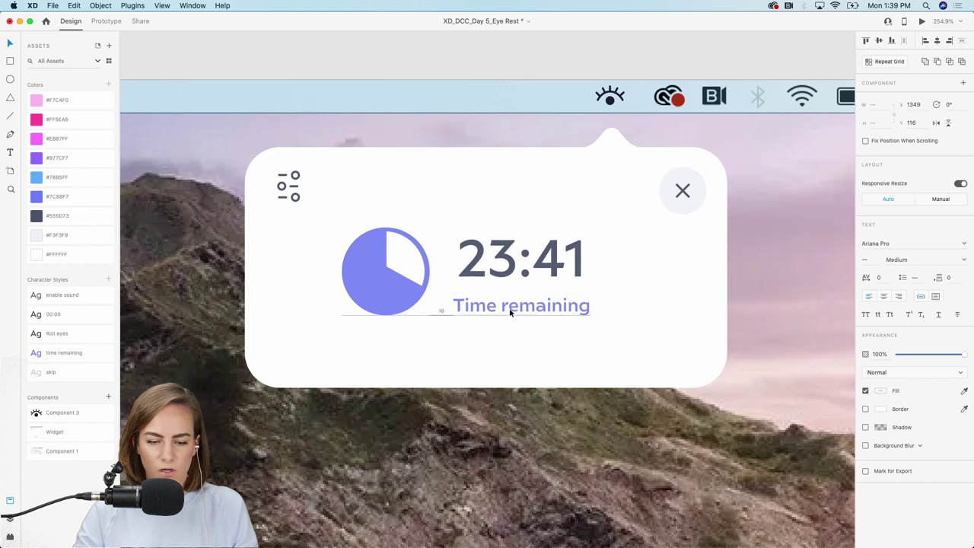
{"action": "left_click", "coordinate": [389, 290]}
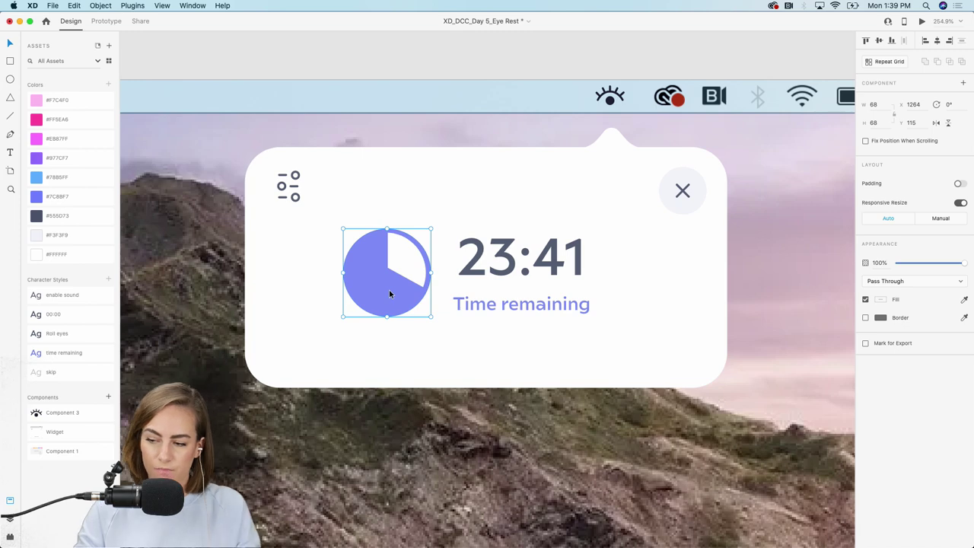
Select the pie chart, 23:41 and Time remaining layers inside the card and group them
{"action": "left_click", "coordinate": [523, 307], "text": "shift"}
{"action": "left_click", "coordinate": [537, 277], "text": "shift"}
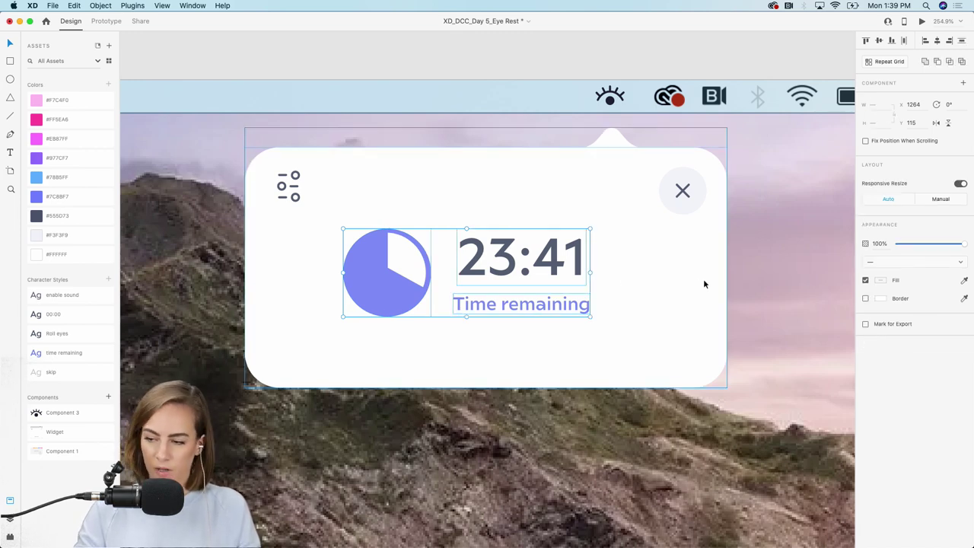
{"action": "scroll", "coordinate": [703, 279], "scroll_direction": "down", "scroll_amount": 3}
{"action": "left_click", "coordinate": [701, 222]}
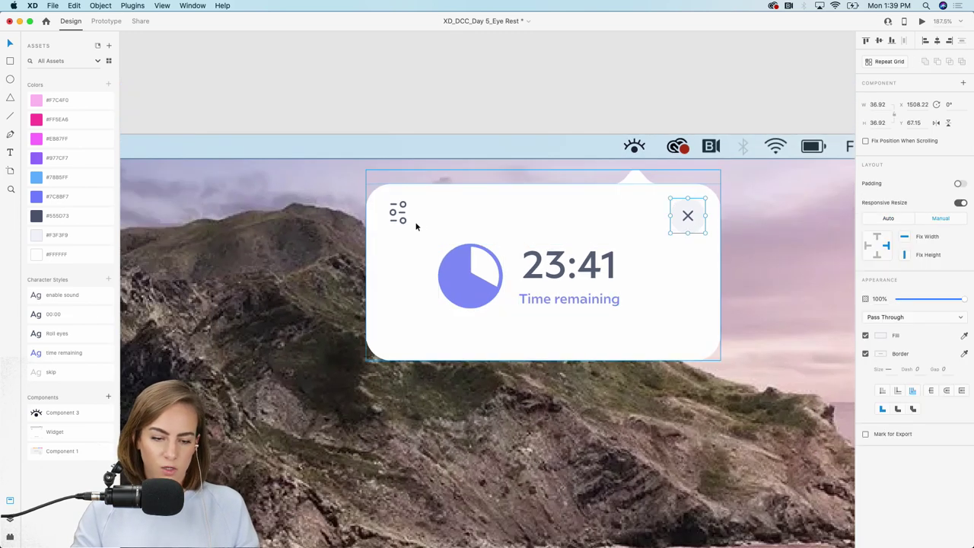
{"action": "left_click", "coordinate": [452, 218]}
{"action": "double_click", "coordinate": [546, 251]}
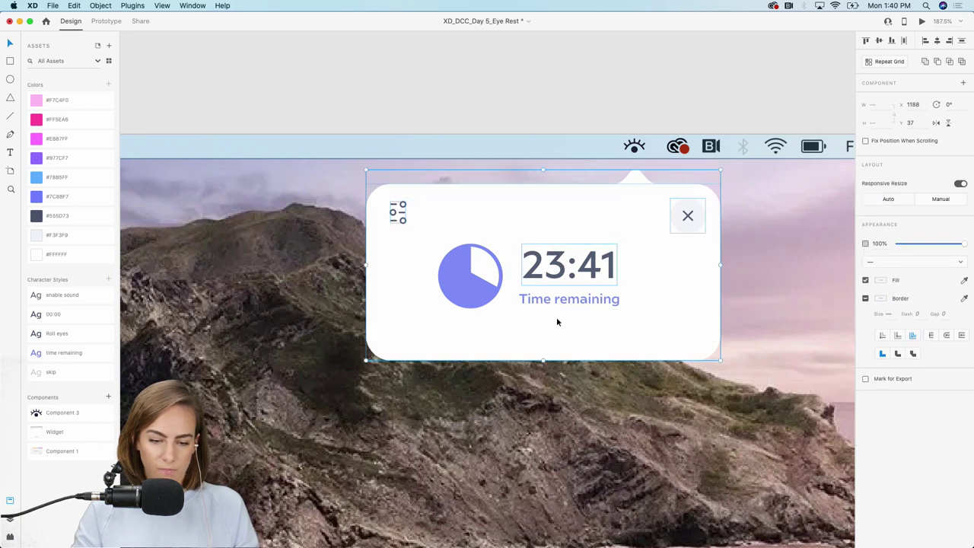
{"action": "left_click", "coordinate": [564, 299], "text": "shift"}
{"action": "left_click", "coordinate": [484, 295], "text": "shift"}
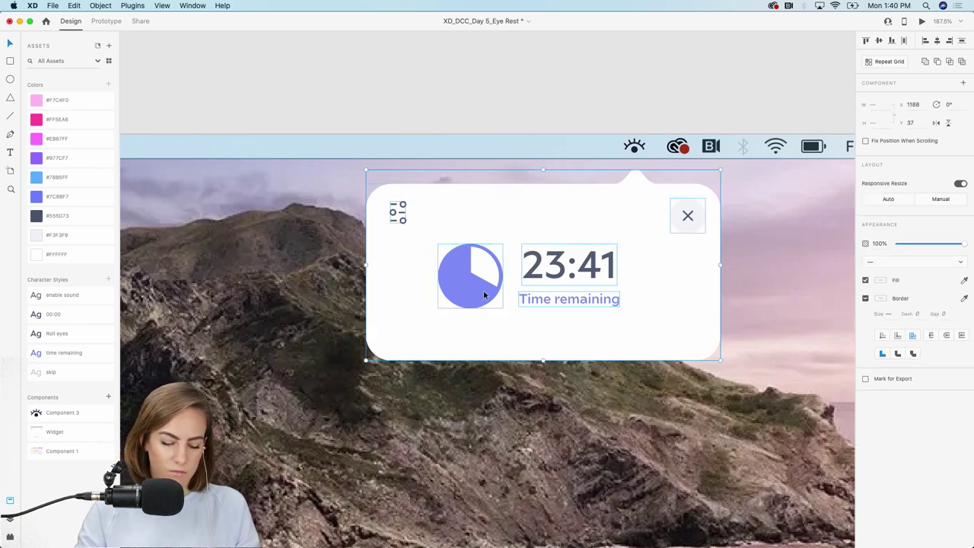
{"action": "key", "text": "super+g"}
Undo an accidental move of the popup card and select the menu-bar eye icon
{"action": "left_click", "coordinate": [670, 73]}
{"action": "left_click_drag", "start_coordinate": [595, 302], "coordinate": [506, 328]}
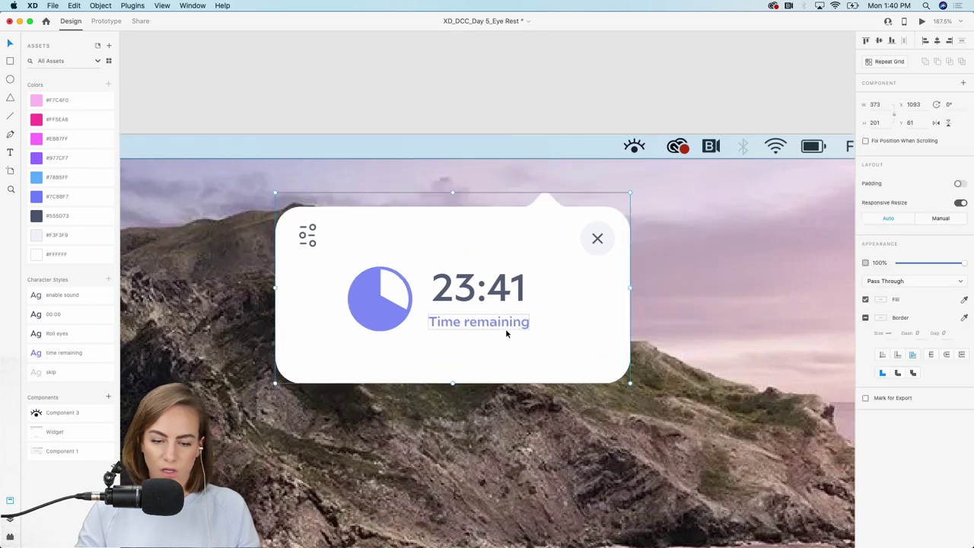
{"action": "key", "text": "super+z"}
{"action": "left_click", "coordinate": [709, 85]}
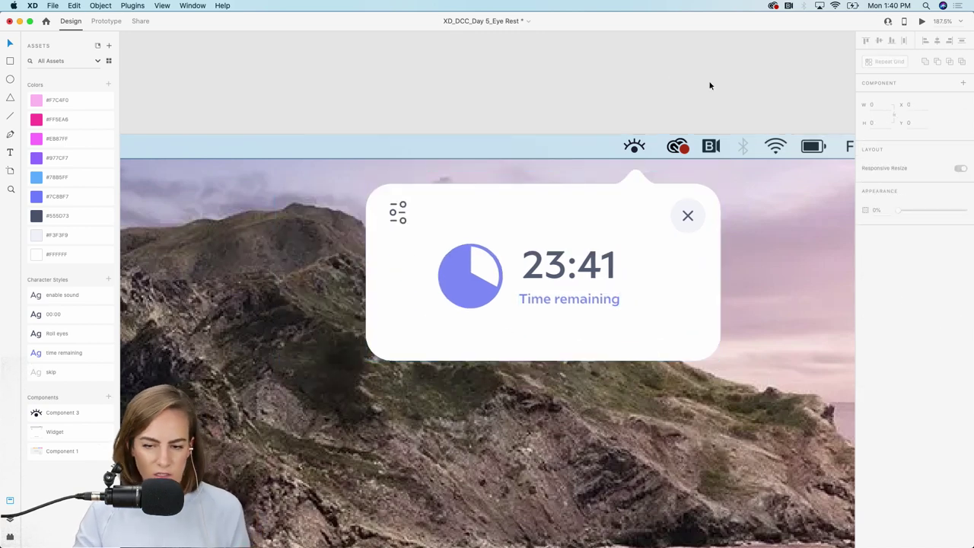
{"action": "scroll", "coordinate": [710, 85], "scroll_direction": "down", "scroll_amount": 5}
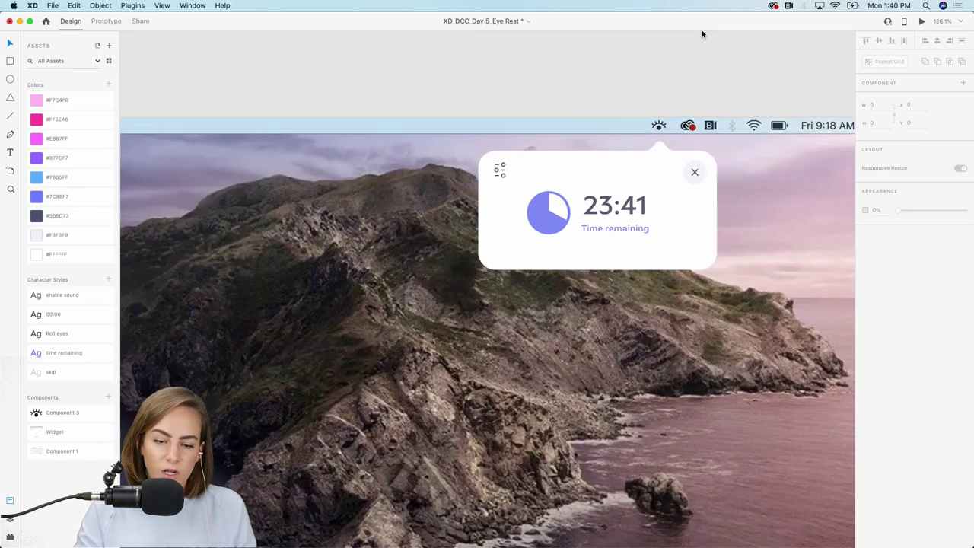
{"action": "scroll", "coordinate": [687, 107], "scroll_direction": "up", "scroll_amount": 5}
{"action": "scroll", "coordinate": [576, 246], "scroll_direction": "down", "scroll_amount": 3}
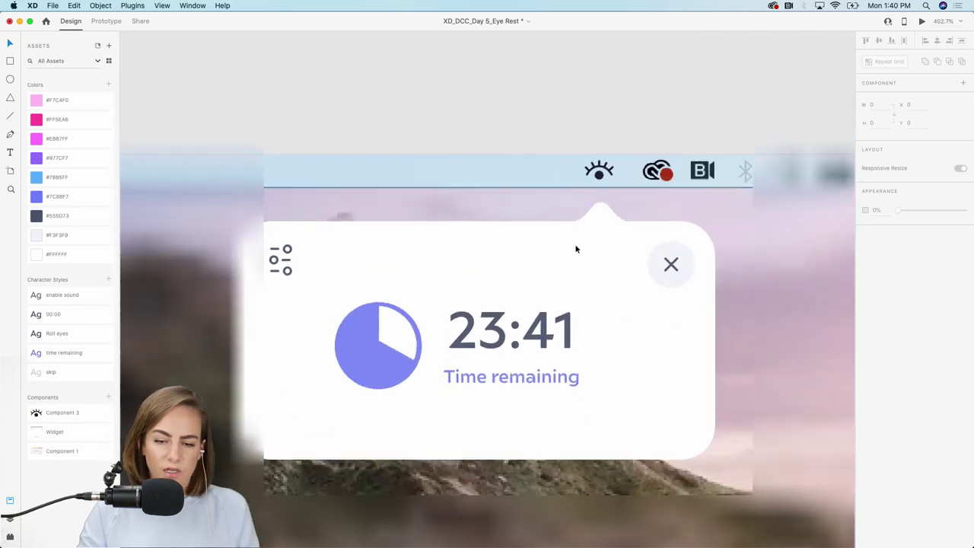
{"action": "left_click", "coordinate": [598, 172]}
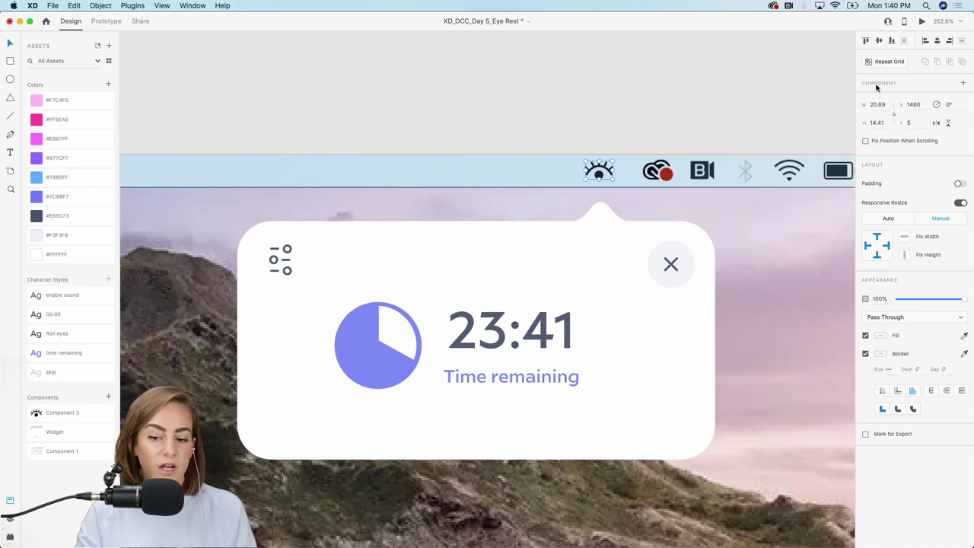
Make the selected menu-bar eye icon a master component with its Default State
{"action": "left_click", "coordinate": [965, 84]}
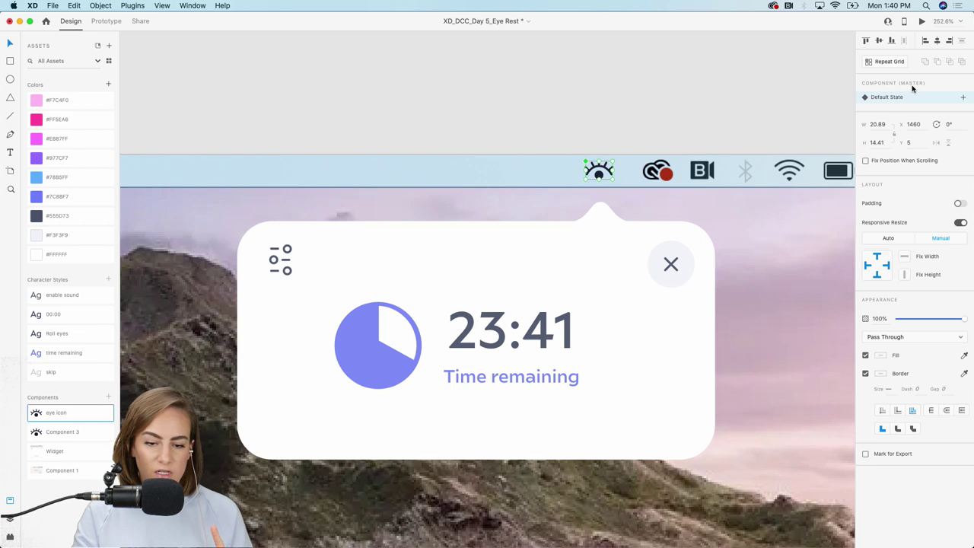
{"action": "scroll", "coordinate": [549, 181], "scroll_direction": "up", "scroll_amount": 6}
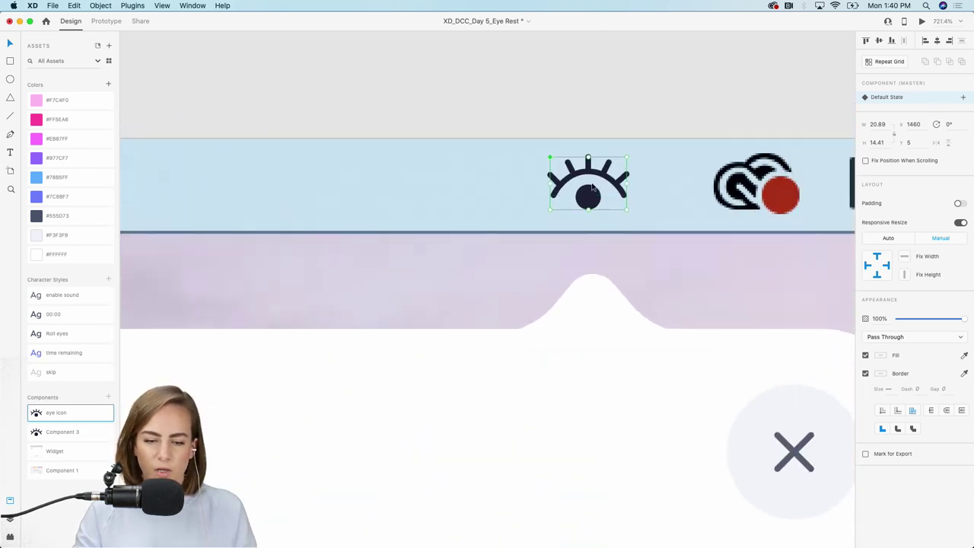
{"action": "scroll", "coordinate": [593, 187], "scroll_direction": "up", "scroll_amount": 5}
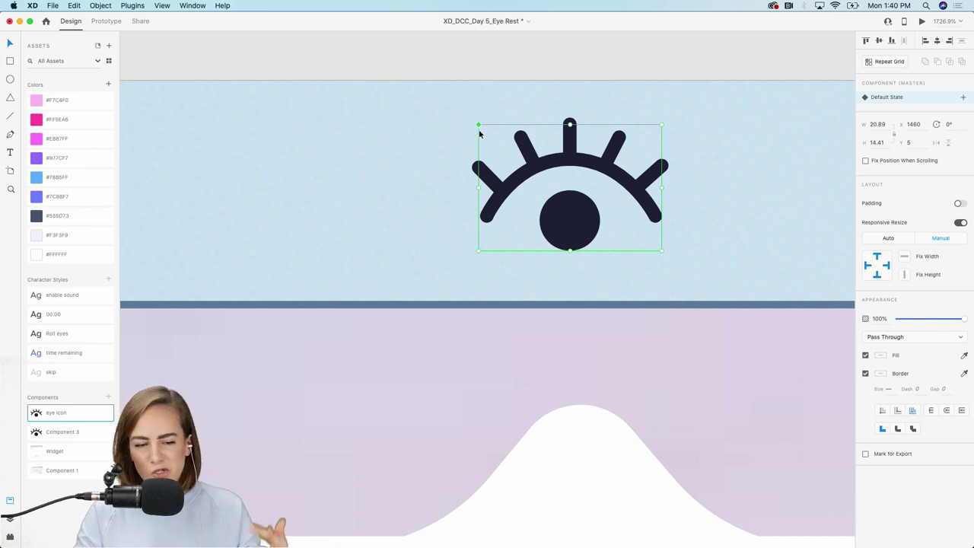
{"action": "scroll", "coordinate": [479, 134], "scroll_direction": "down", "scroll_amount": 5}
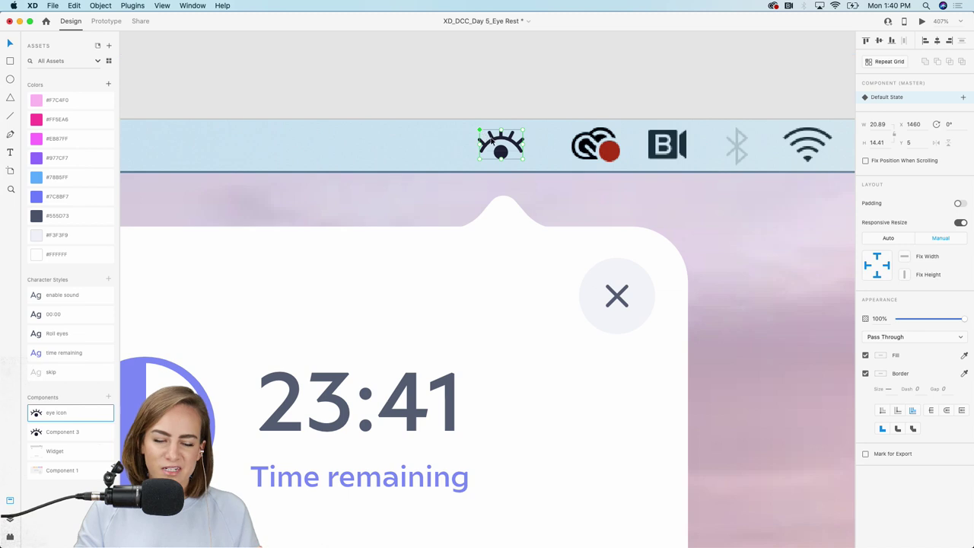
{"action": "scroll", "coordinate": [491, 139], "scroll_direction": "down", "scroll_amount": 3}
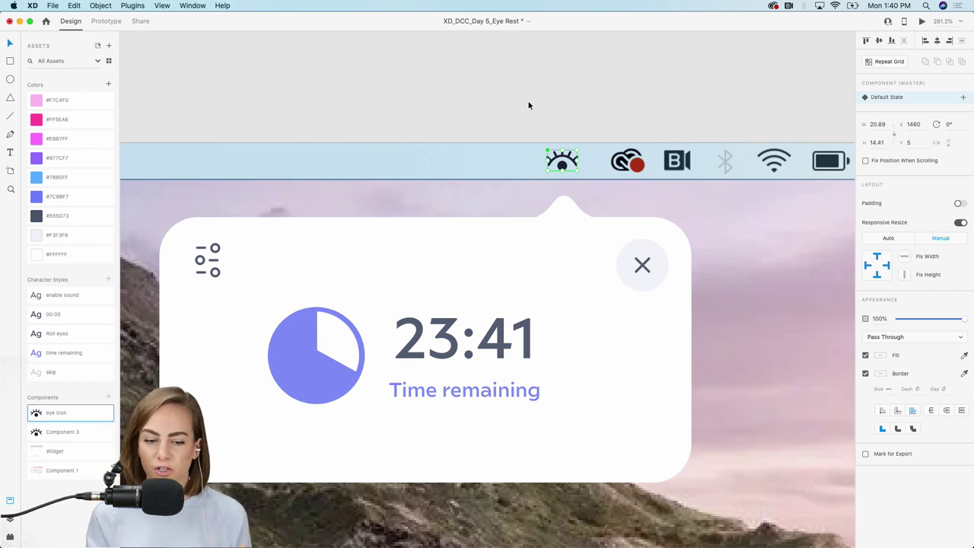
{"action": "scroll", "coordinate": [528, 102], "scroll_direction": "down", "scroll_amount": 2}
{"action": "scroll", "coordinate": [528, 102], "scroll_direction": "left", "scroll_amount": 3}
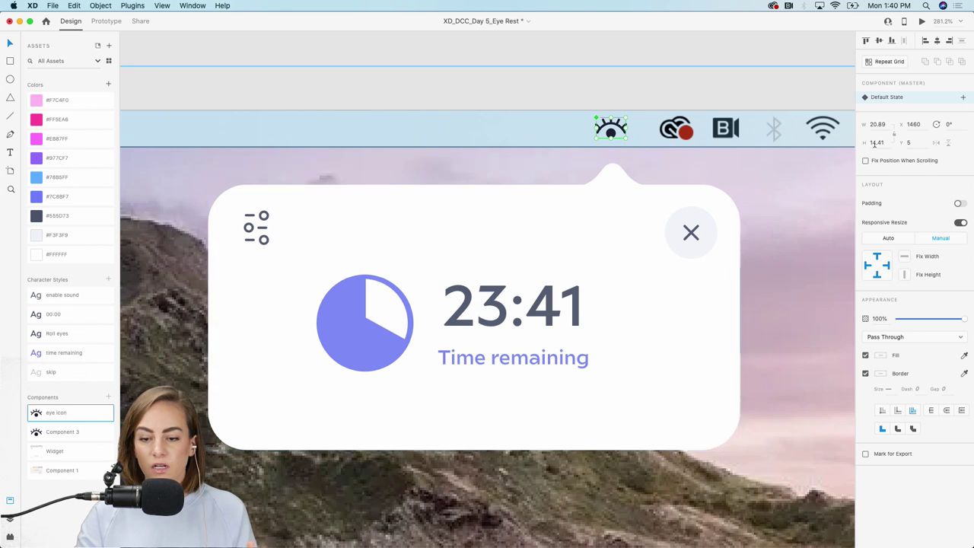
Add a 'Hover State' to the eye icon component and compare it with the Default State
{"action": "left_click", "coordinate": [965, 99]}
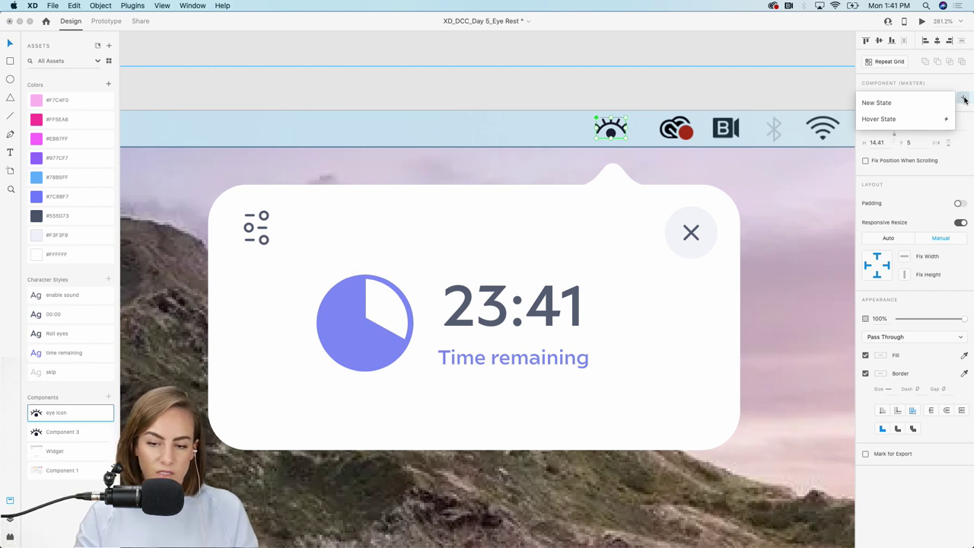
{"action": "left_click", "coordinate": [888, 119]}
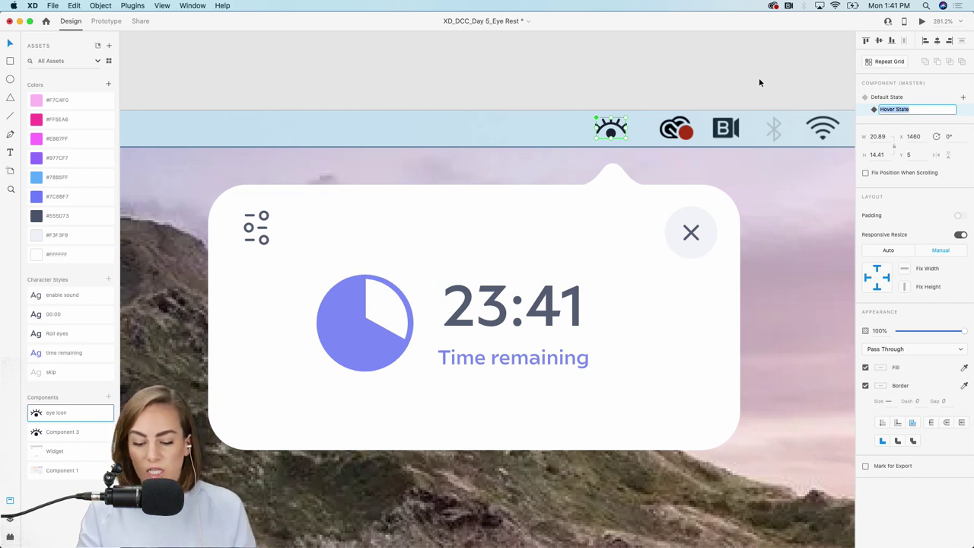
{"action": "key", "text": "Return"}
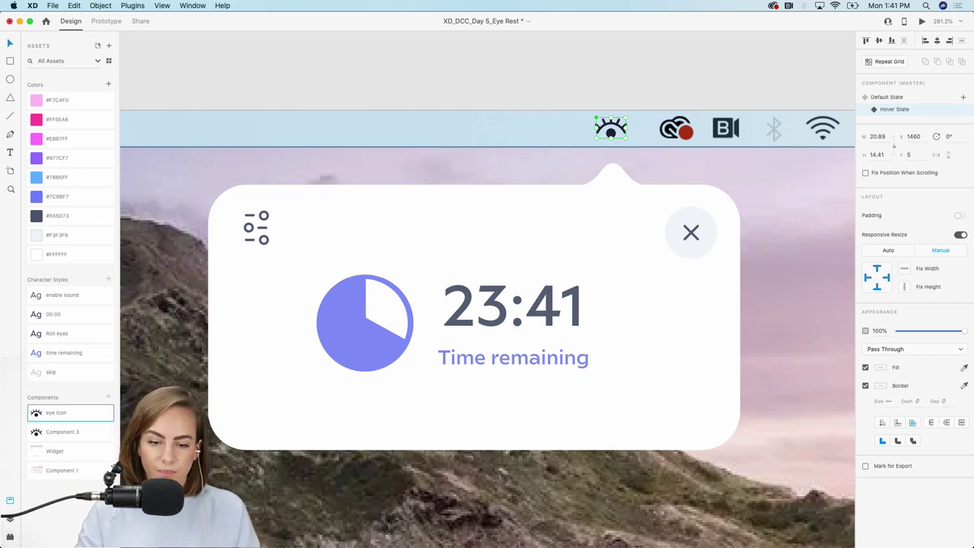
{"action": "left_click", "coordinate": [885, 99]}
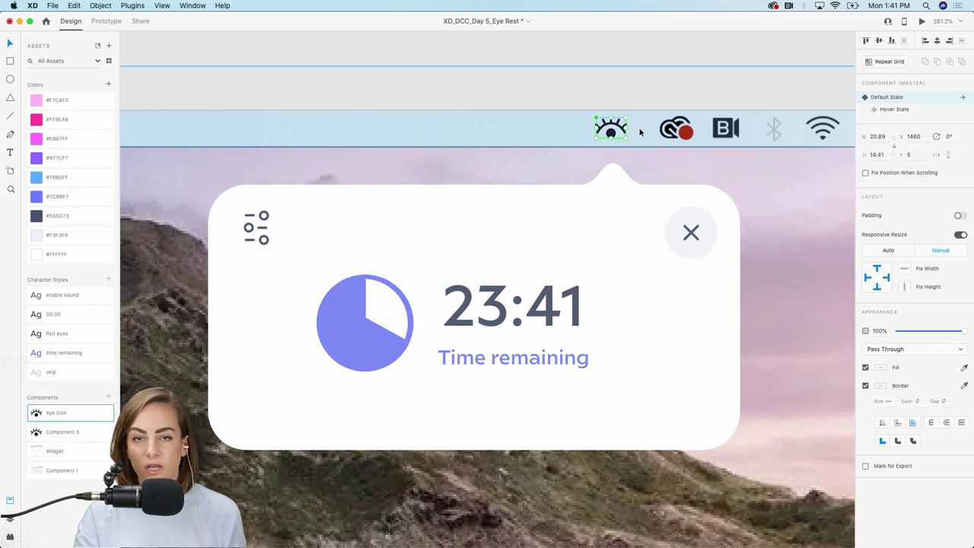
{"action": "left_click", "coordinate": [894, 110]}
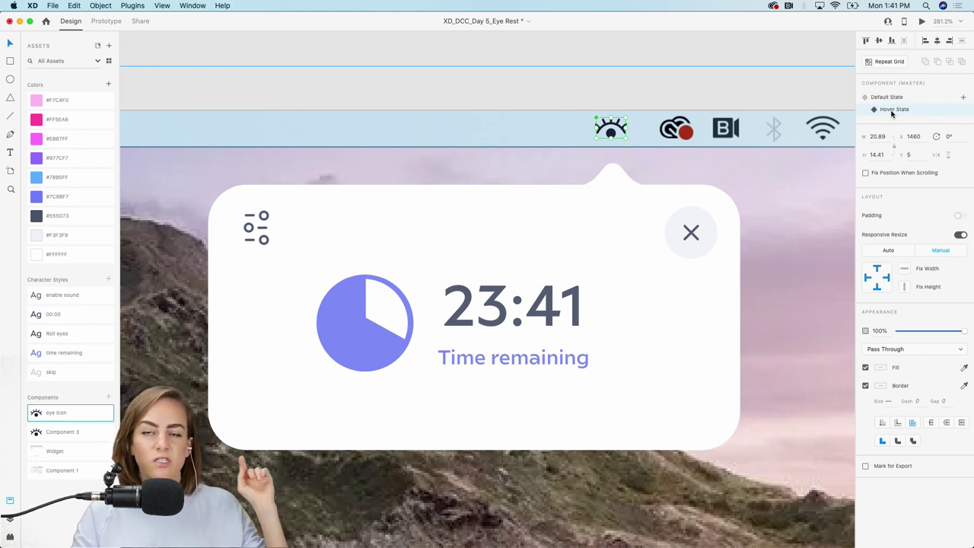
{"action": "left_click", "coordinate": [564, 267]}
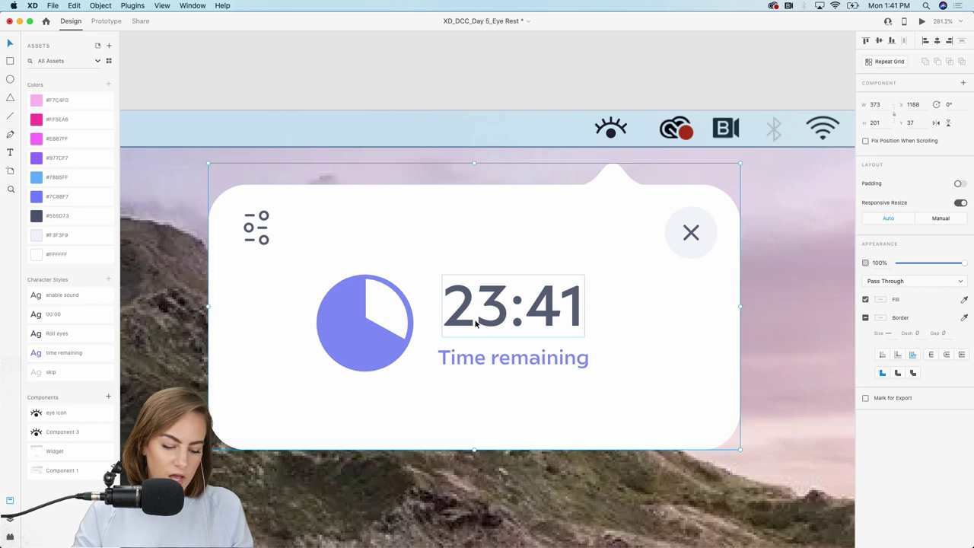
{"action": "key", "text": "Delete"}
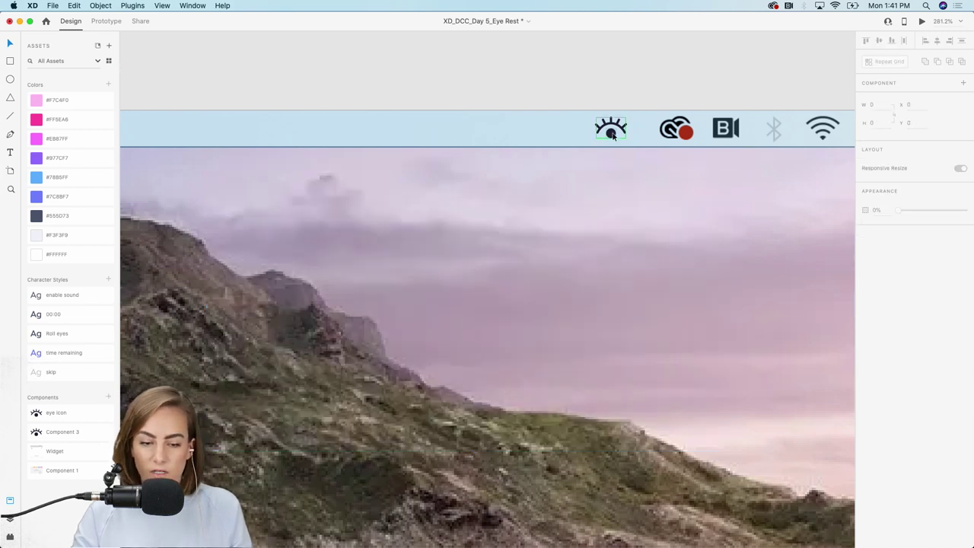
{"action": "double_click", "coordinate": [611, 133]}
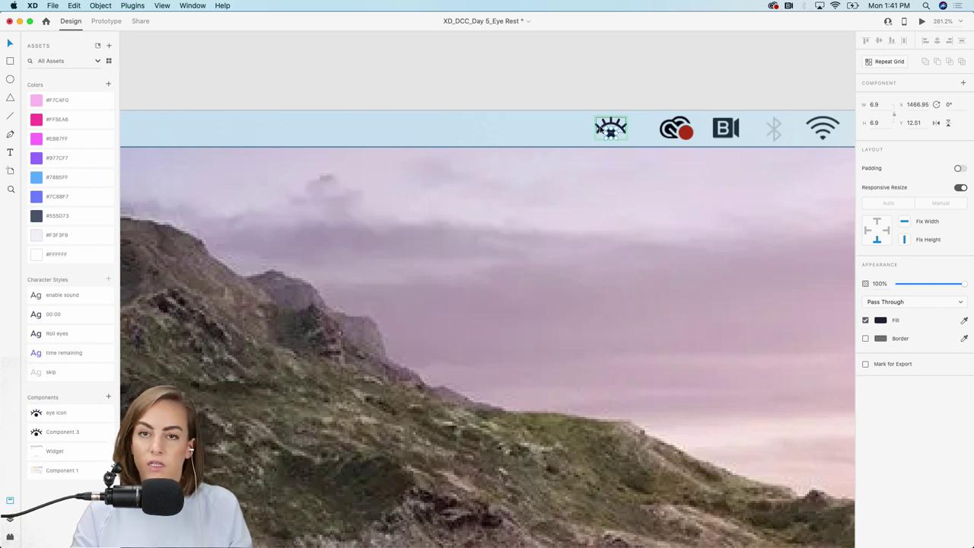
{"action": "scroll", "coordinate": [602, 129], "scroll_direction": "up", "scroll_amount": 5}
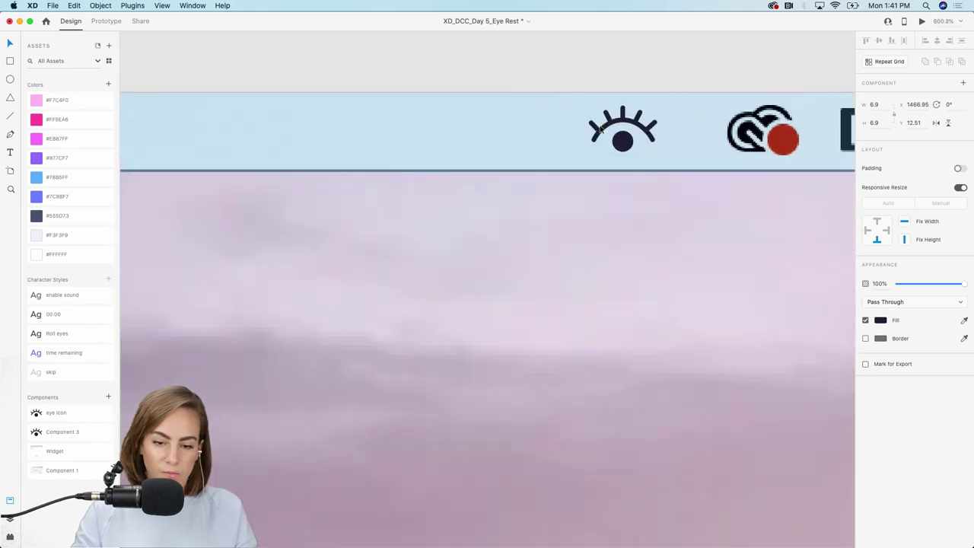
{"action": "key", "text": "super+a"}
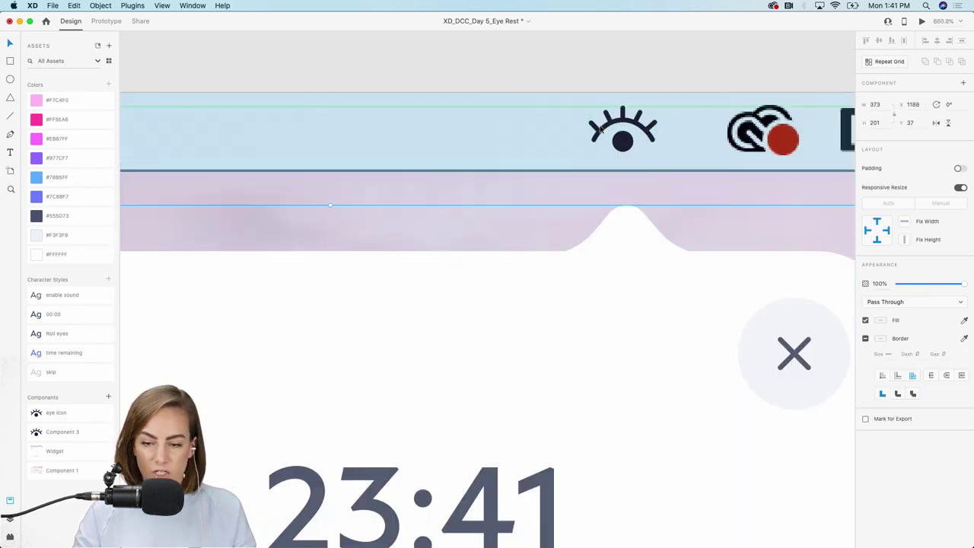
{"action": "scroll", "coordinate": [602, 129], "scroll_direction": "down", "scroll_amount": 5}
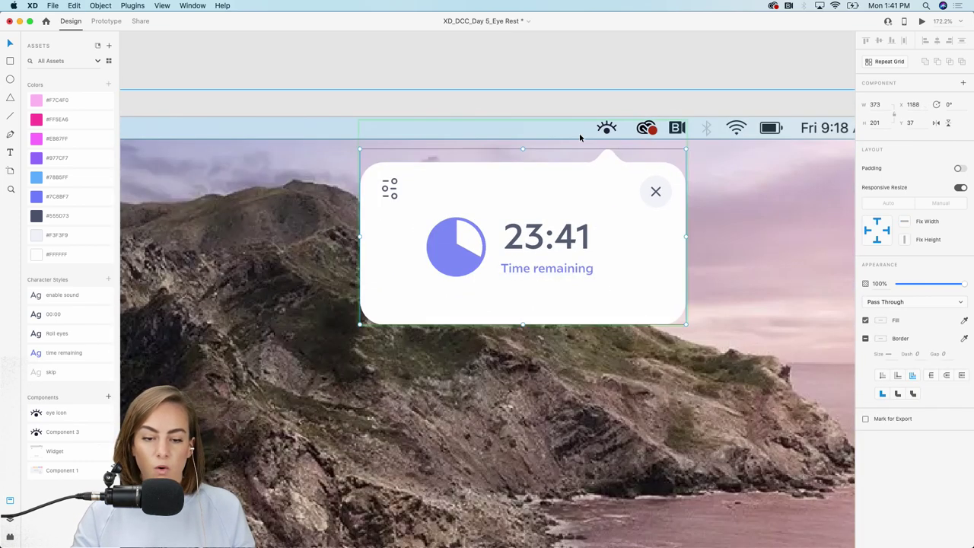
{"action": "left_click", "coordinate": [688, 66]}
{"action": "left_click", "coordinate": [601, 242]}
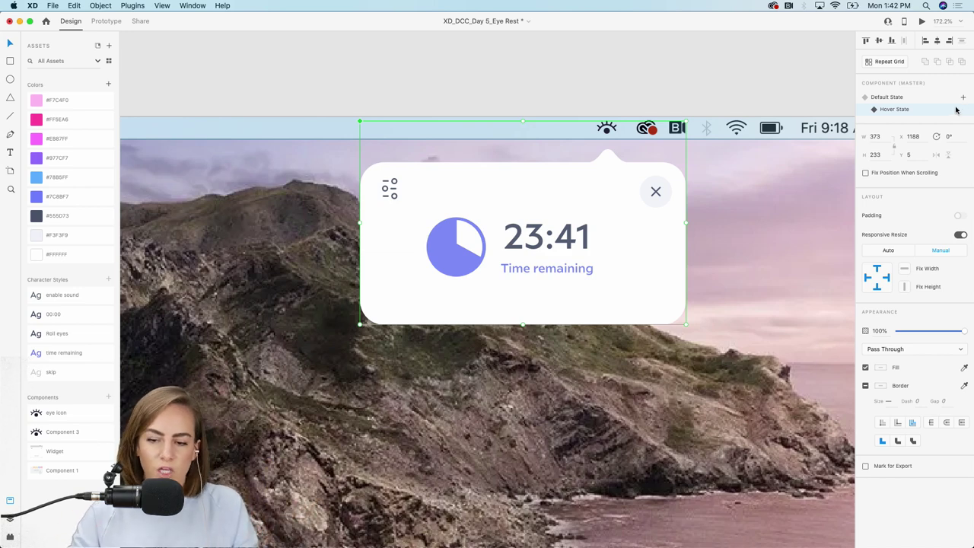
{"action": "left_click", "coordinate": [883, 98]}
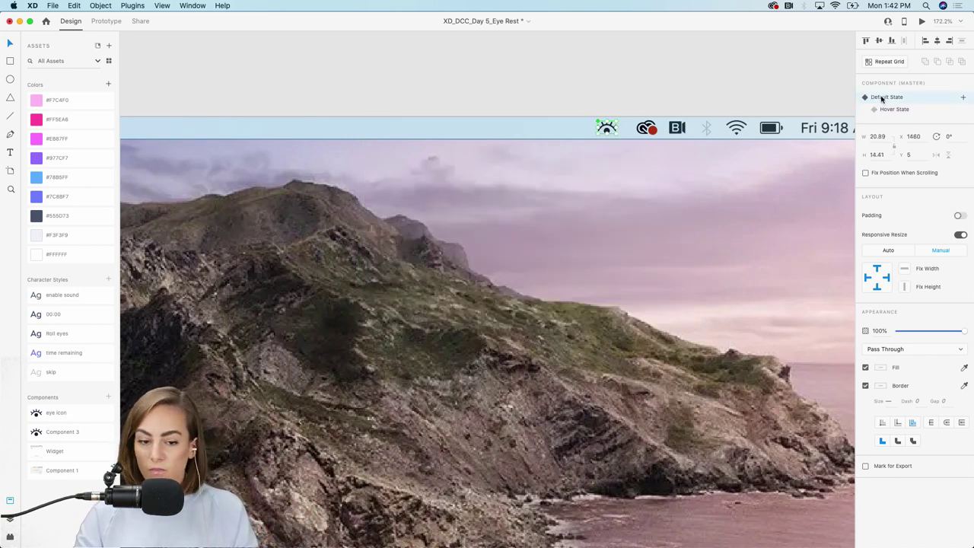
{"action": "left_click", "coordinate": [895, 110]}
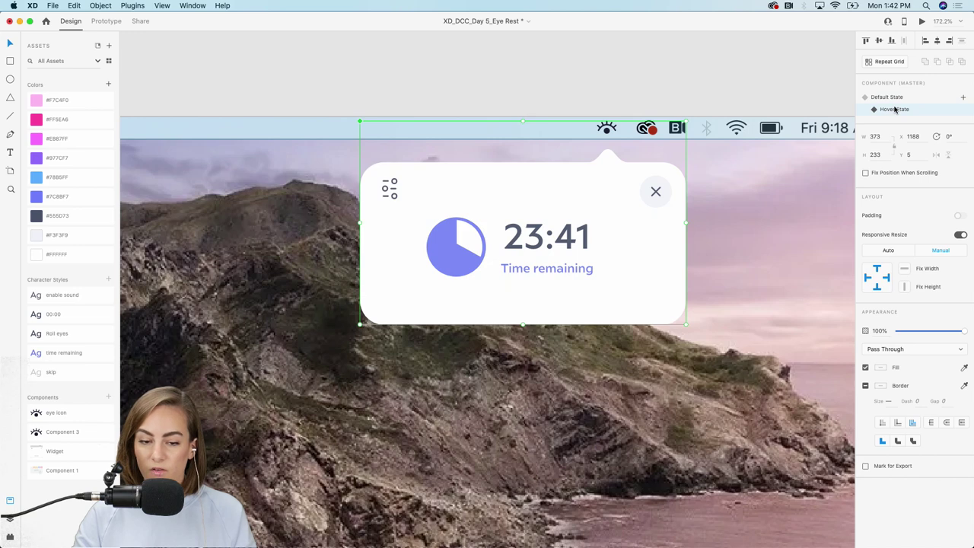
{"action": "scroll", "coordinate": [689, 82], "scroll_direction": "down", "scroll_amount": 10}
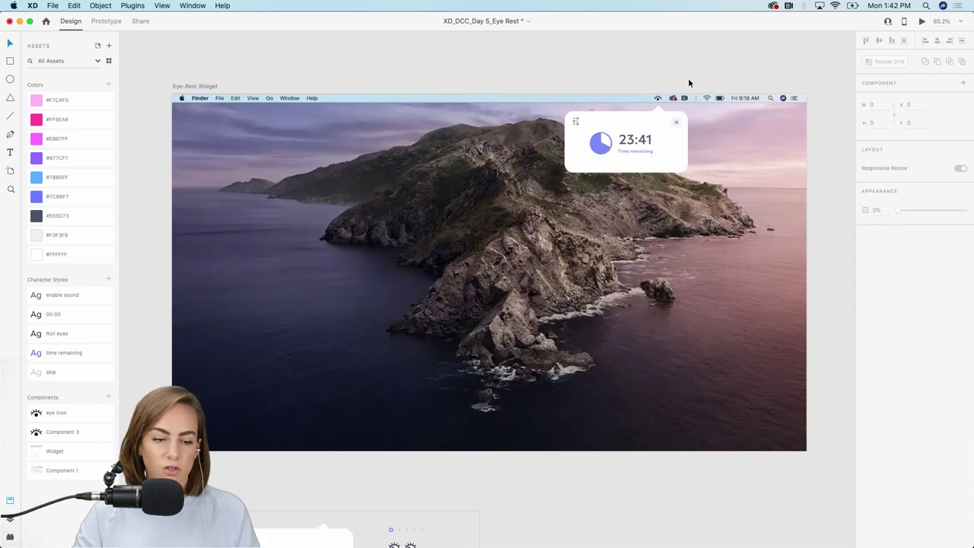
{"action": "scroll", "coordinate": [689, 82], "scroll_direction": "up", "scroll_amount": 1}
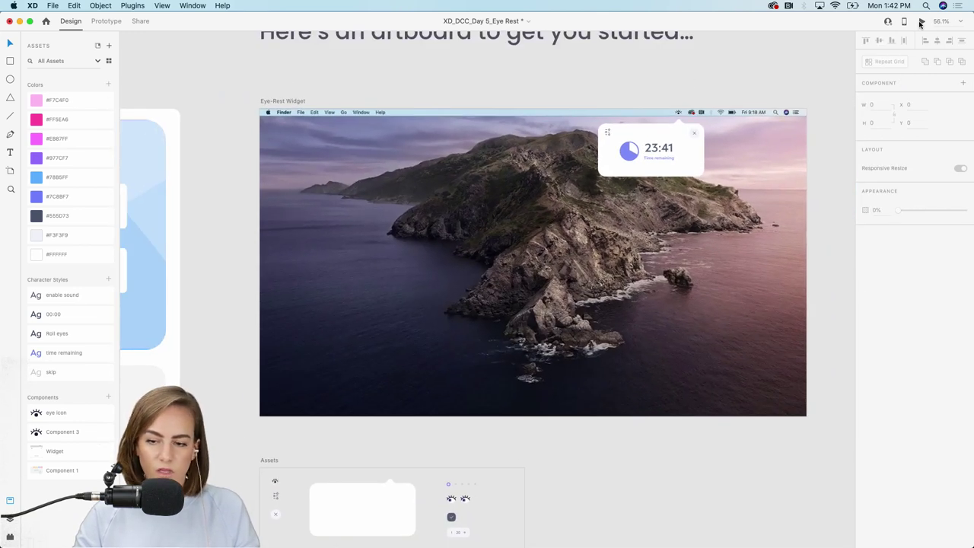
{"action": "left_click", "coordinate": [106, 21]}
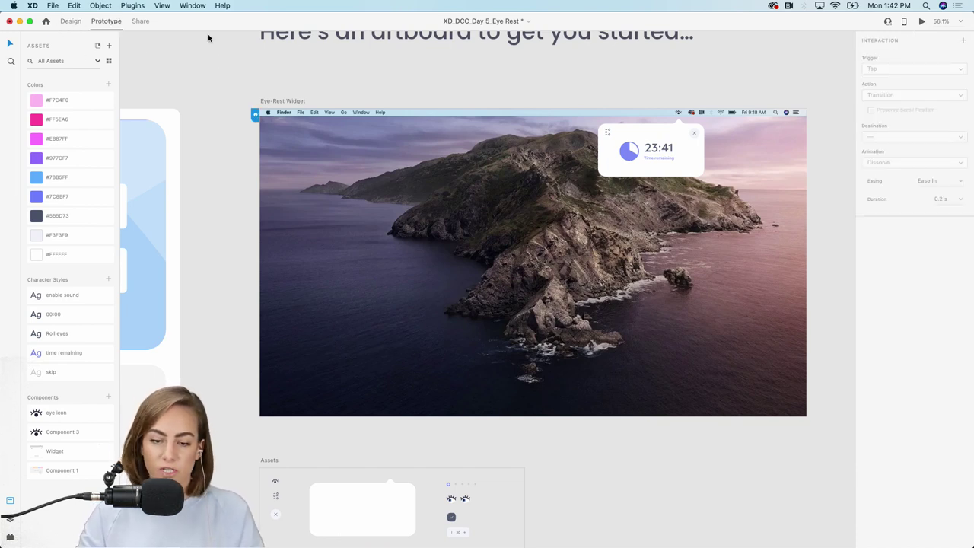
{"action": "left_click", "coordinate": [638, 147]}
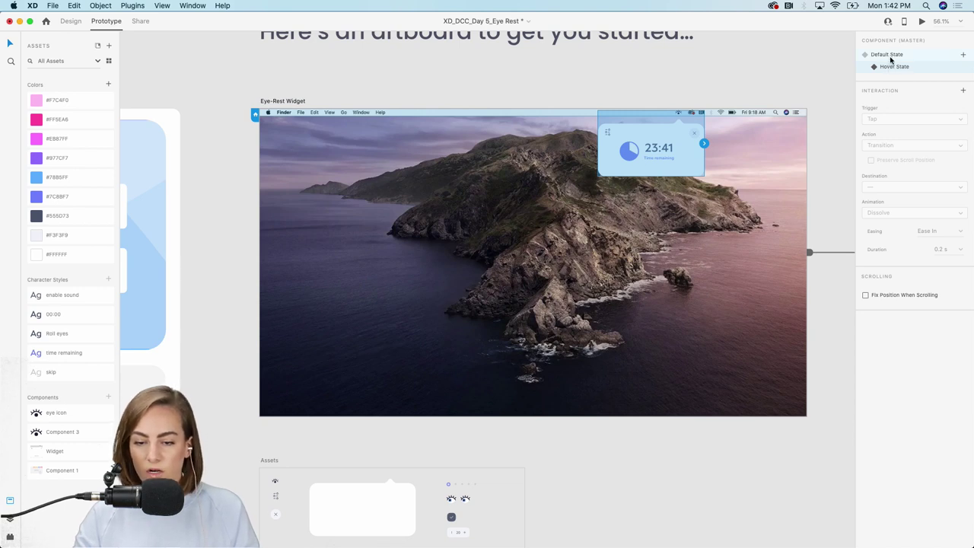
{"action": "left_click", "coordinate": [891, 55]}
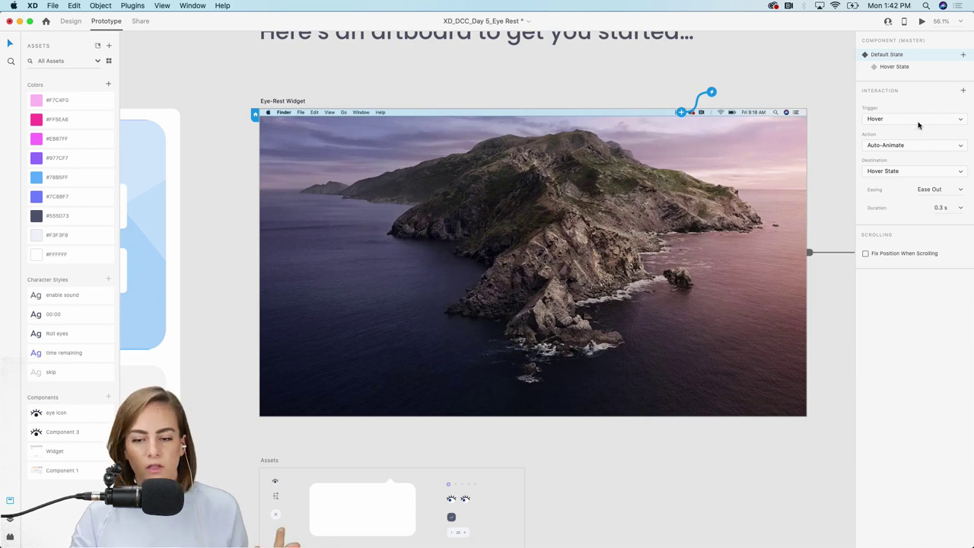
{"action": "left_click", "coordinate": [67, 22]}
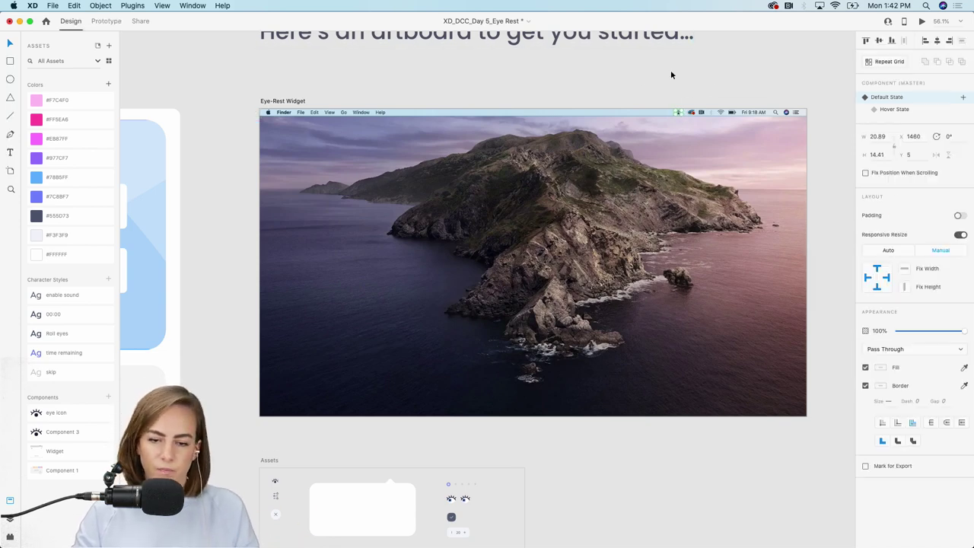
{"action": "left_click", "coordinate": [921, 22]}
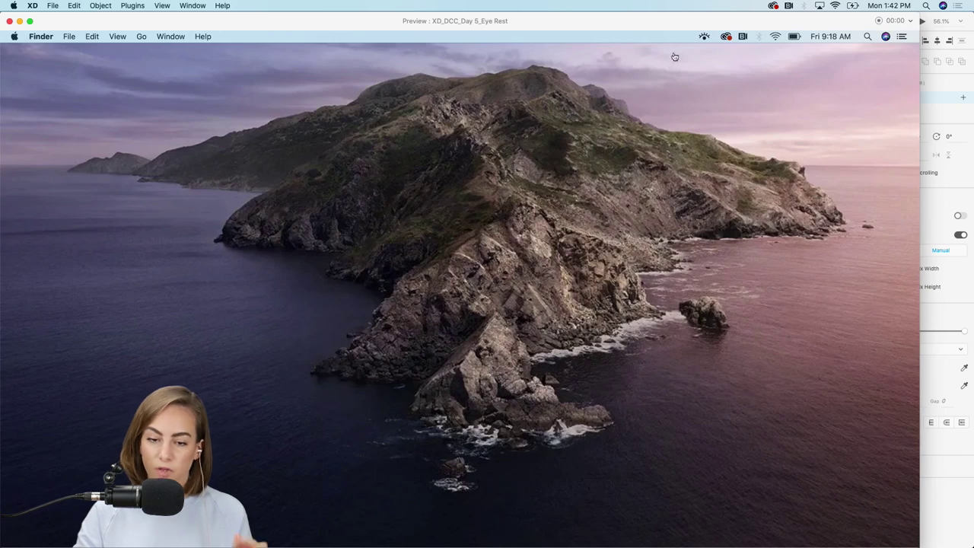
{"action": "left_click_drag", "start_coordinate": [637, 25], "coordinate": [677, 25]}
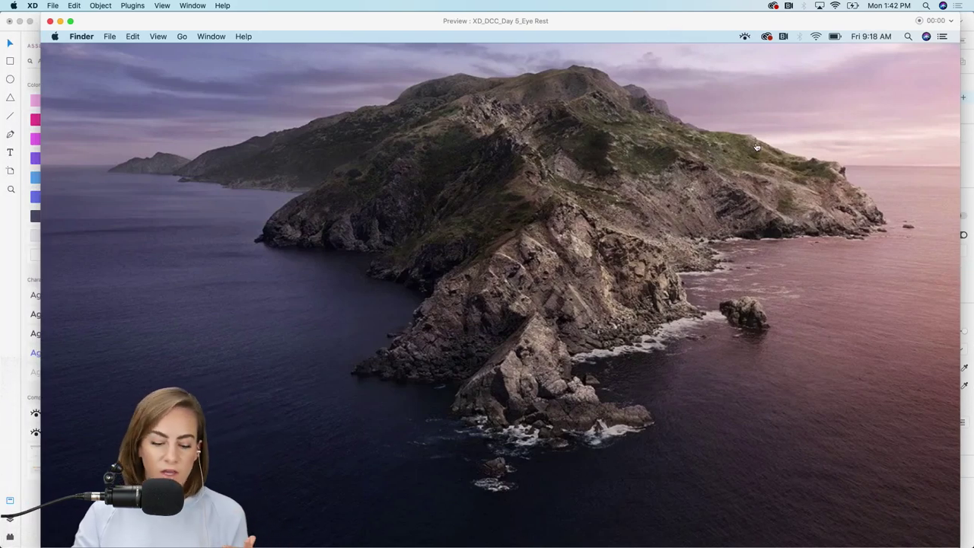
{"action": "left_click", "coordinate": [745, 38]}
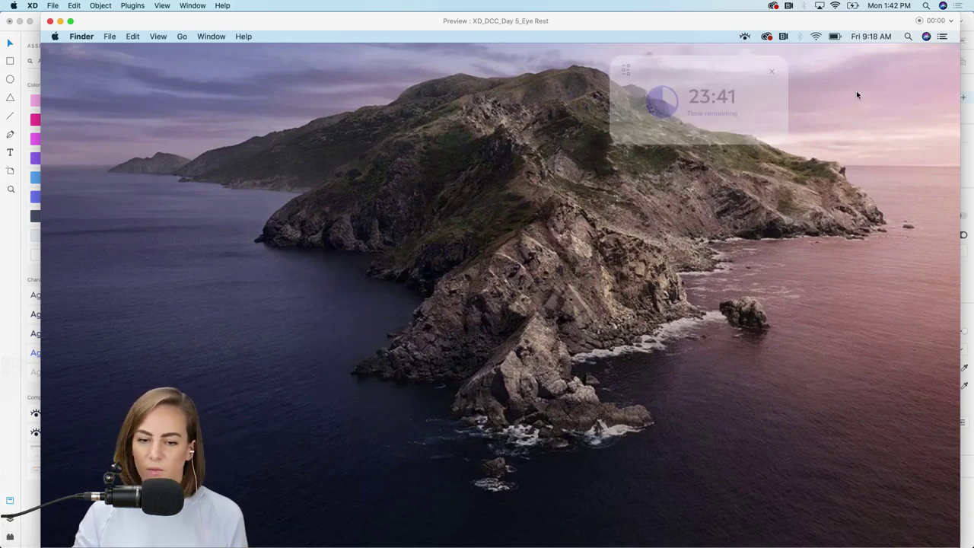
{"action": "mouse_move", "coordinate": [745, 38]}
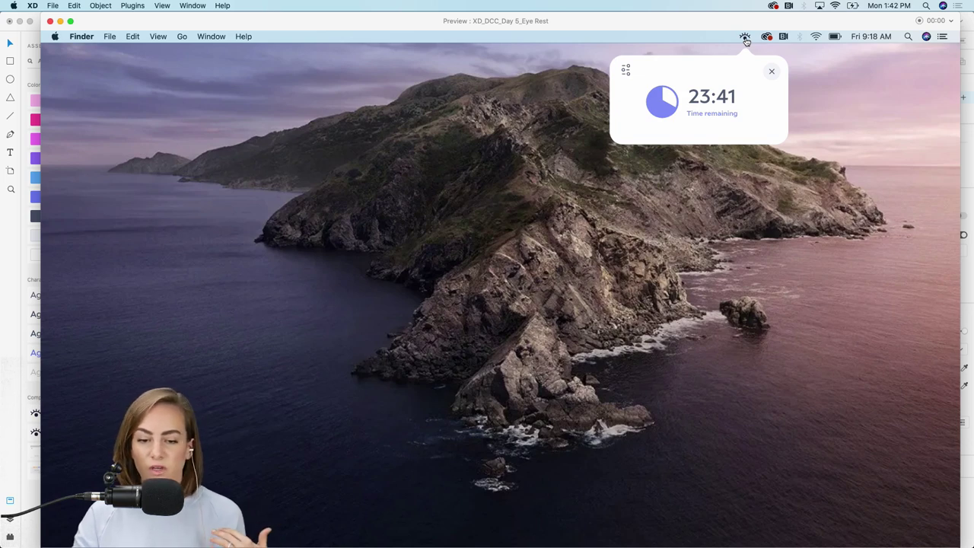
{"action": "left_click", "coordinate": [49, 22]}
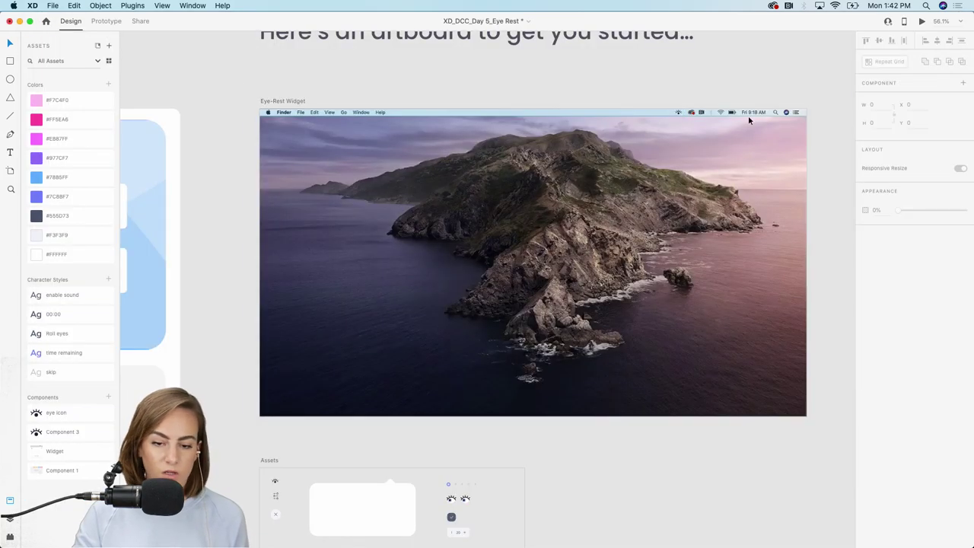
Copy the eye icon instance to X 1341, Y 5 left of the original, deleting an extra instance
{"action": "scroll", "coordinate": [776, 114], "scroll_direction": "up", "scroll_amount": 10}
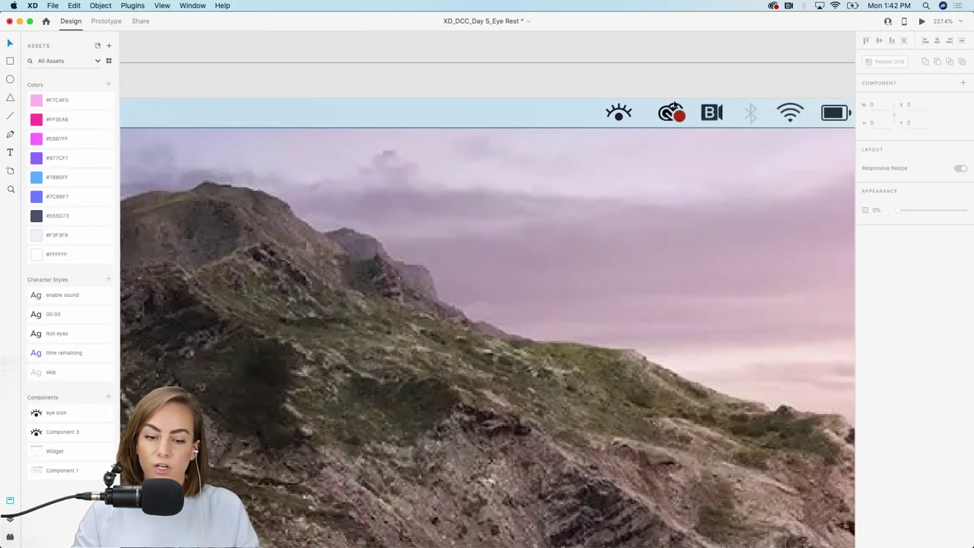
{"action": "scroll", "coordinate": [674, 106], "scroll_direction": "up", "scroll_amount": 5}
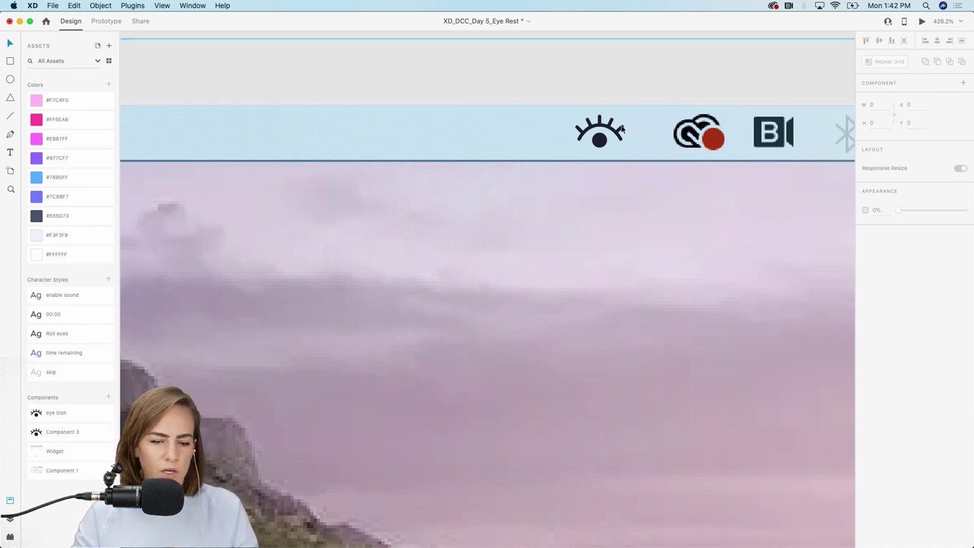
{"action": "left_click", "coordinate": [601, 141]}
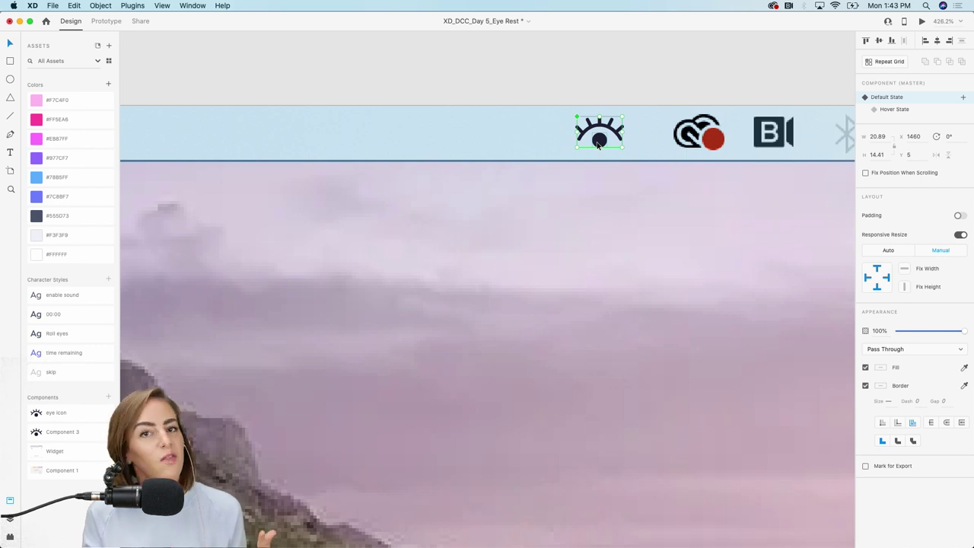
{"action": "key", "text": "super+c"}
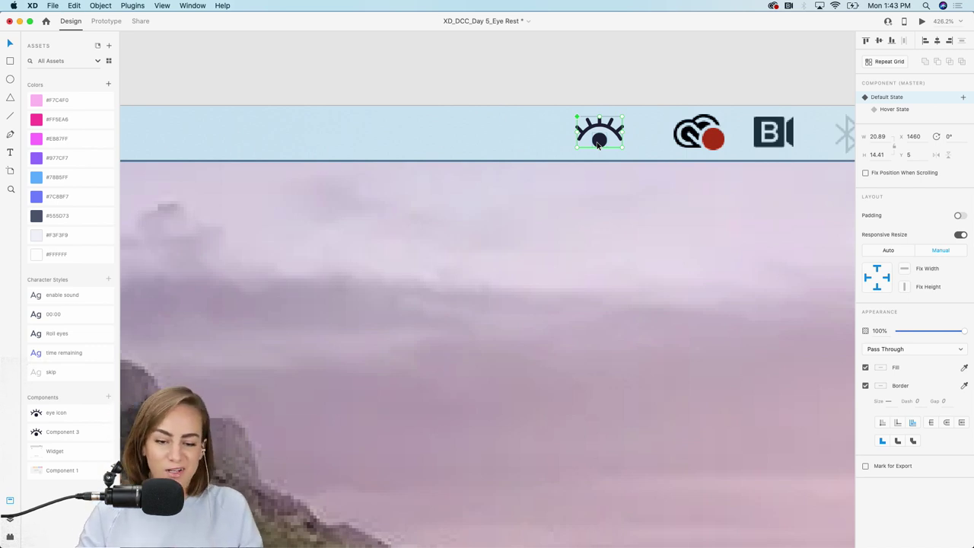
{"action": "scroll", "coordinate": [598, 146], "scroll_direction": "left", "scroll_amount": 3}
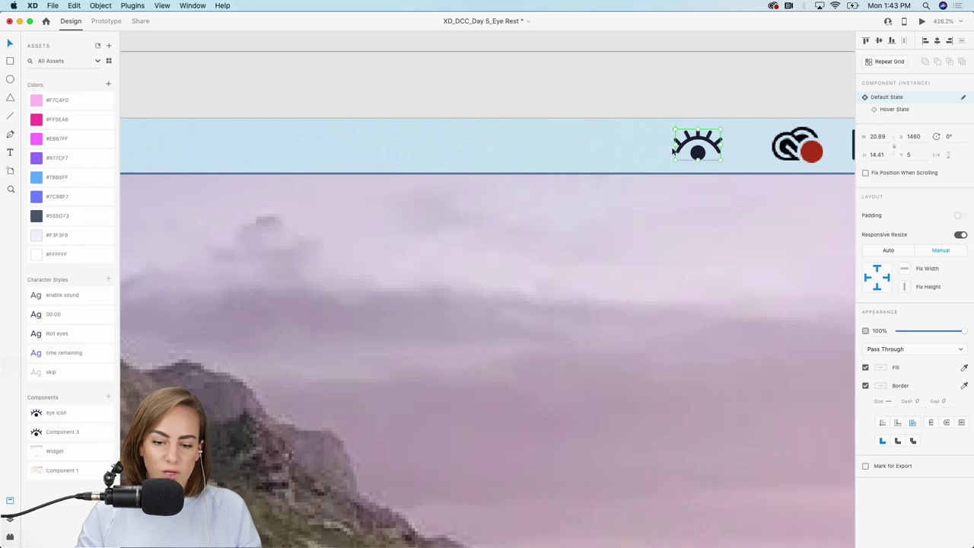
{"action": "key", "text": "super+v"}
{"action": "left_click_drag", "start_coordinate": [698, 150], "coordinate": [443, 155]}
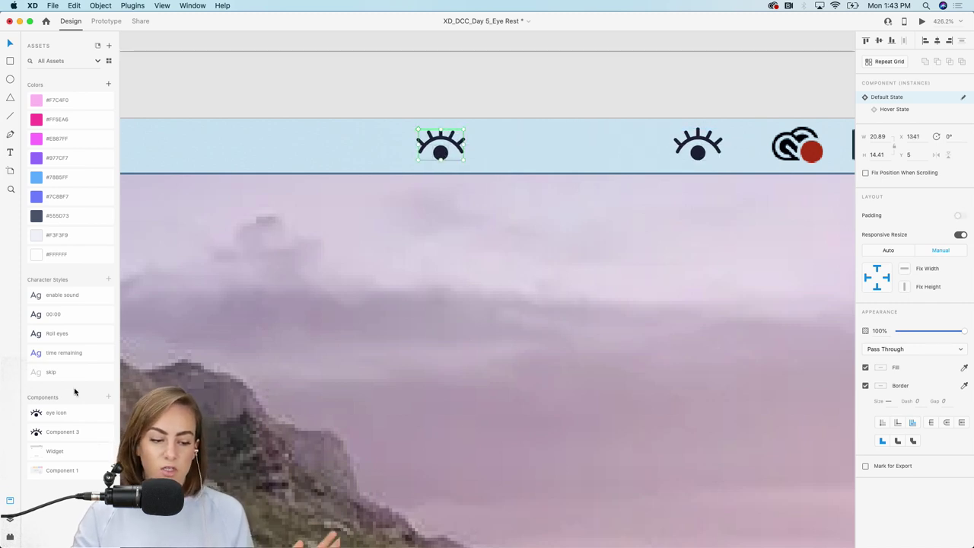
{"action": "left_click_drag", "start_coordinate": [56, 413], "coordinate": [271, 163]}
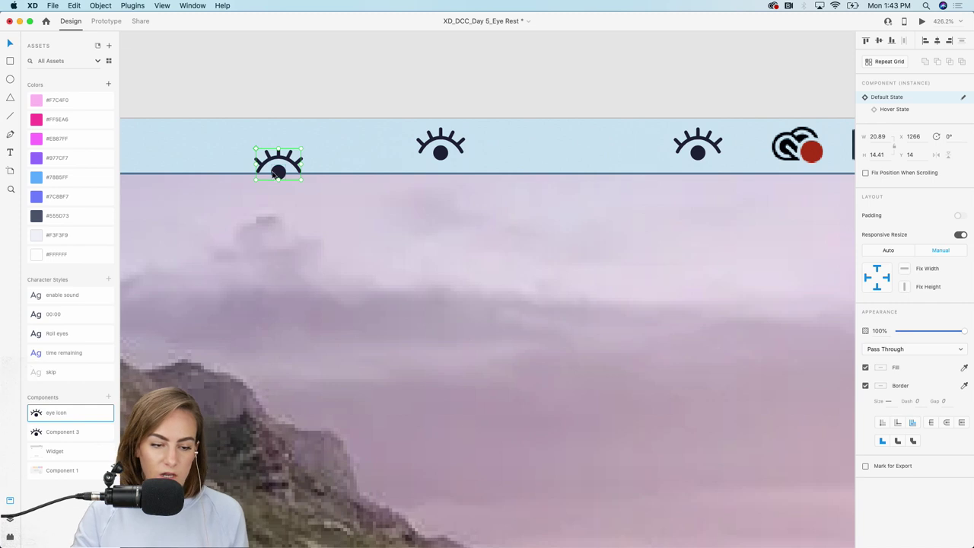
{"action": "key", "text": "Delete"}
{"action": "left_click", "coordinate": [445, 150]}
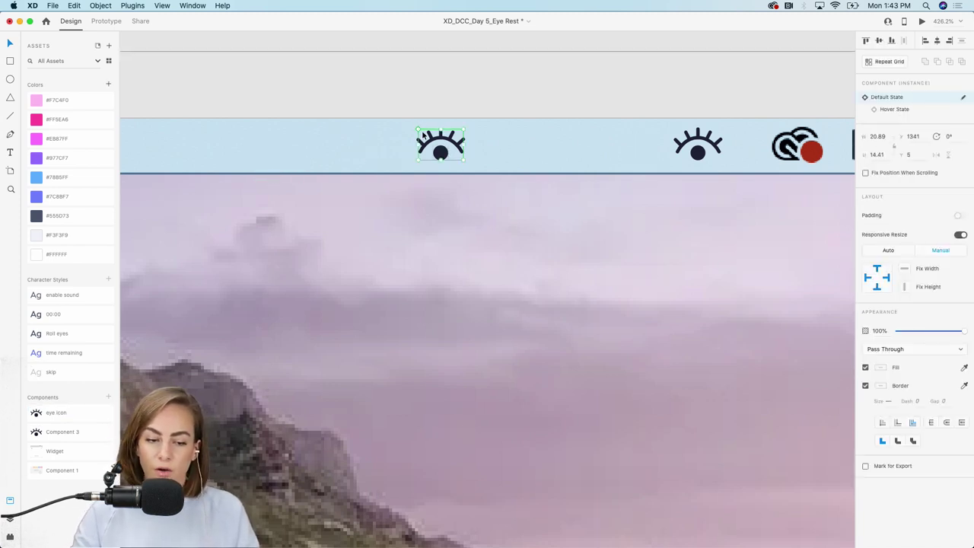
{"action": "scroll", "coordinate": [417, 131], "scroll_direction": "up", "scroll_amount": 5}
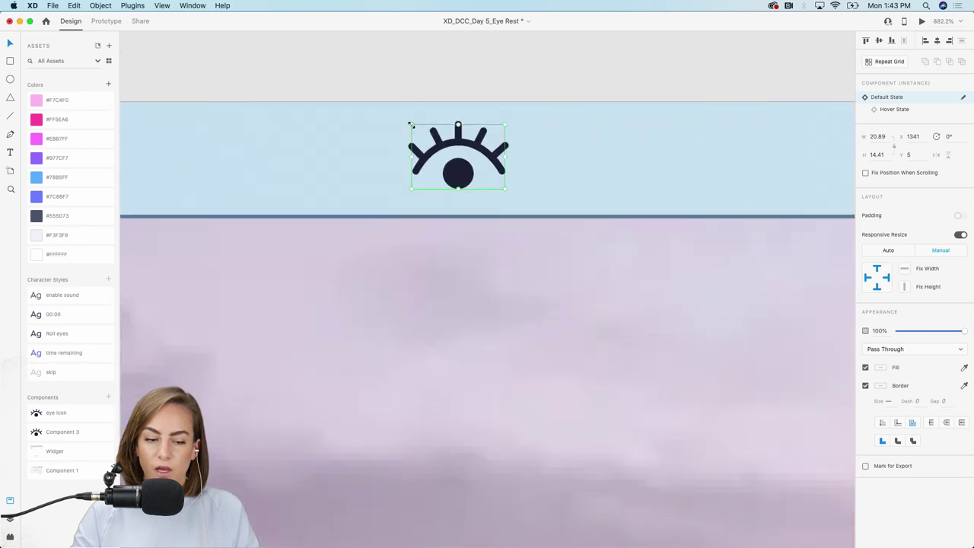
{"action": "scroll", "coordinate": [411, 125], "scroll_direction": "down", "scroll_amount": 6}
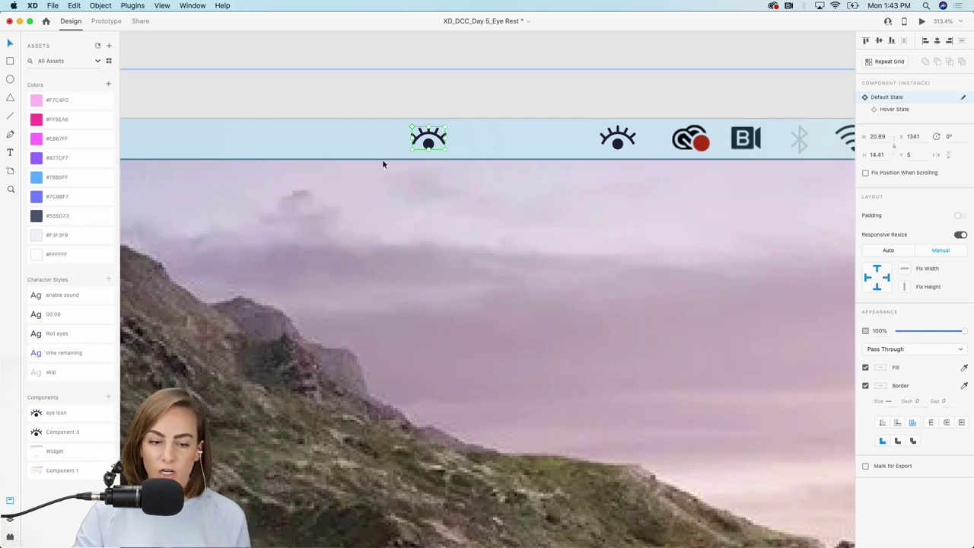
Make the copy's pupil pink #EB87FF and toggle the original's Default and Hover states
{"action": "double_click", "coordinate": [430, 143]}
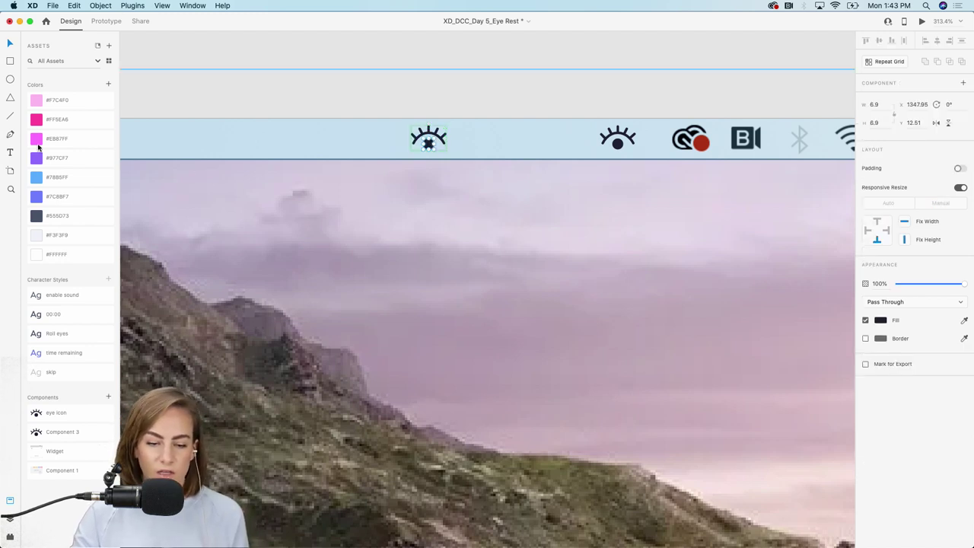
{"action": "left_click", "coordinate": [46, 139]}
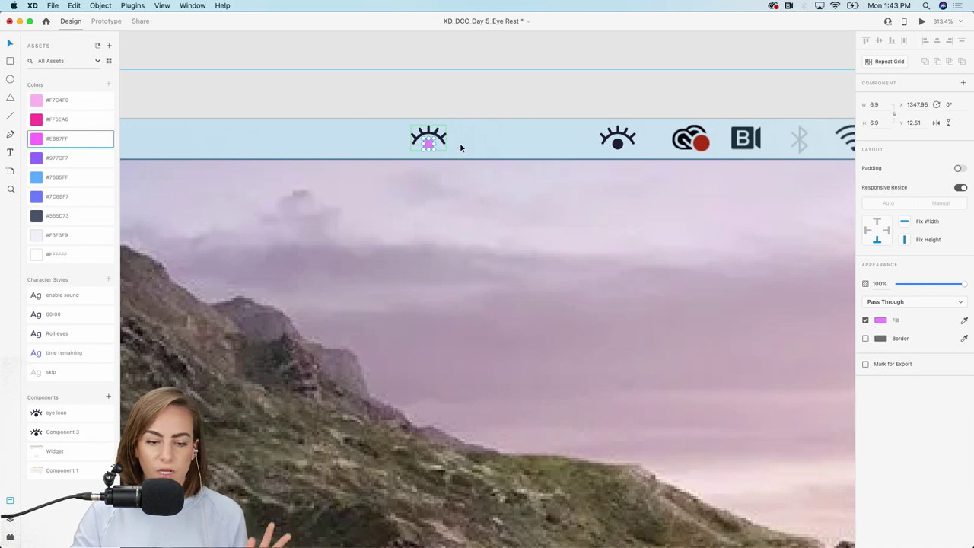
{"action": "left_click", "coordinate": [623, 148]}
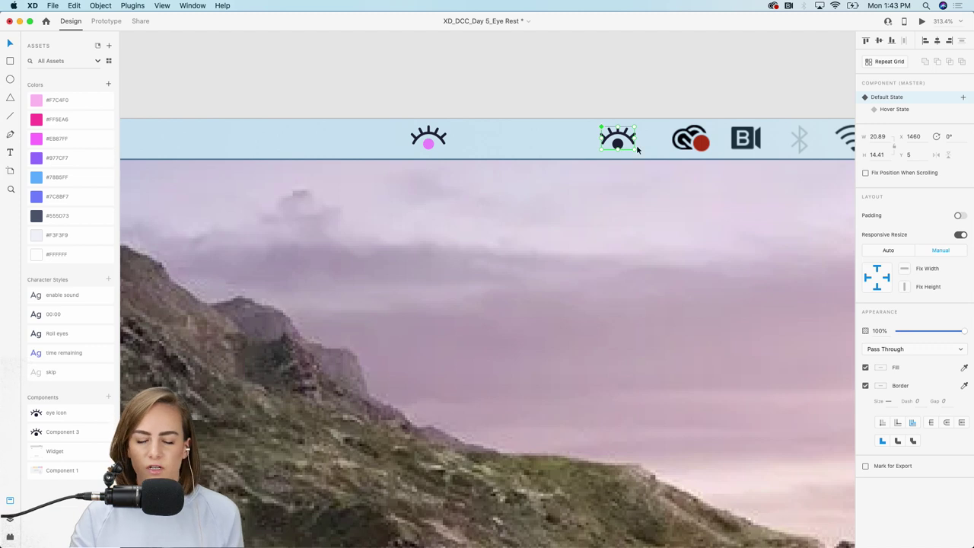
{"action": "left_click", "coordinate": [896, 109]}
{"action": "left_click", "coordinate": [887, 97]}
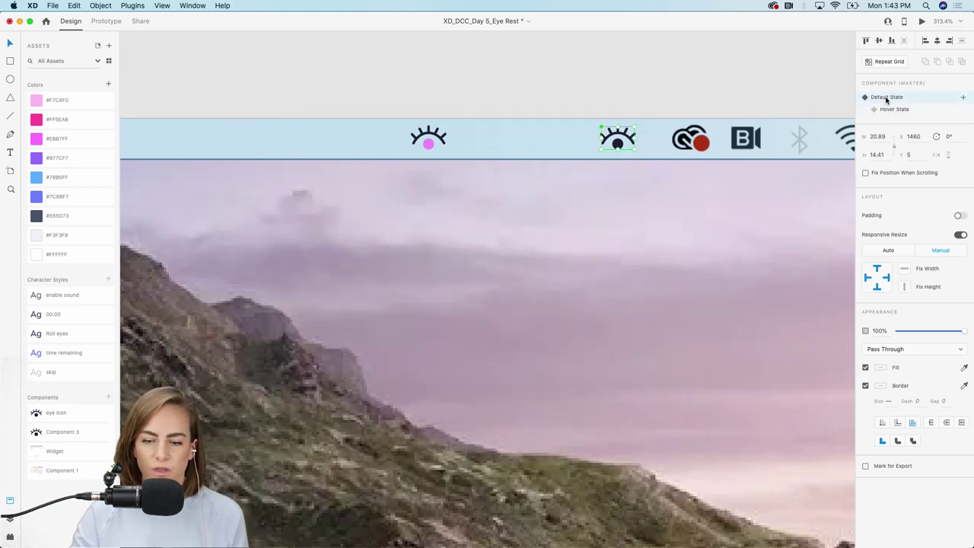
{"action": "left_click", "coordinate": [893, 109]}
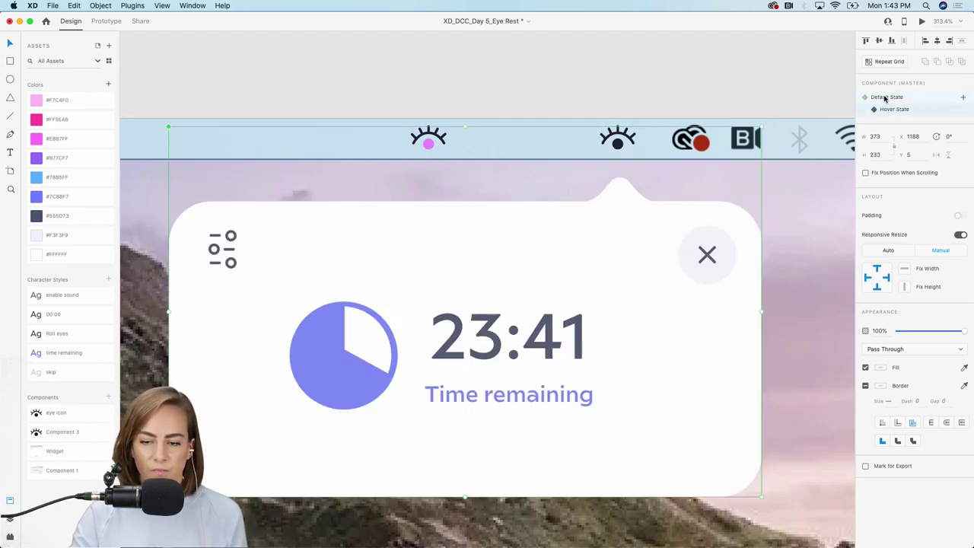
Preview the copy's hover state, save the document, then delete the pink-pupil copy
{"action": "left_click", "coordinate": [426, 147]}
{"action": "left_click", "coordinate": [892, 109]}
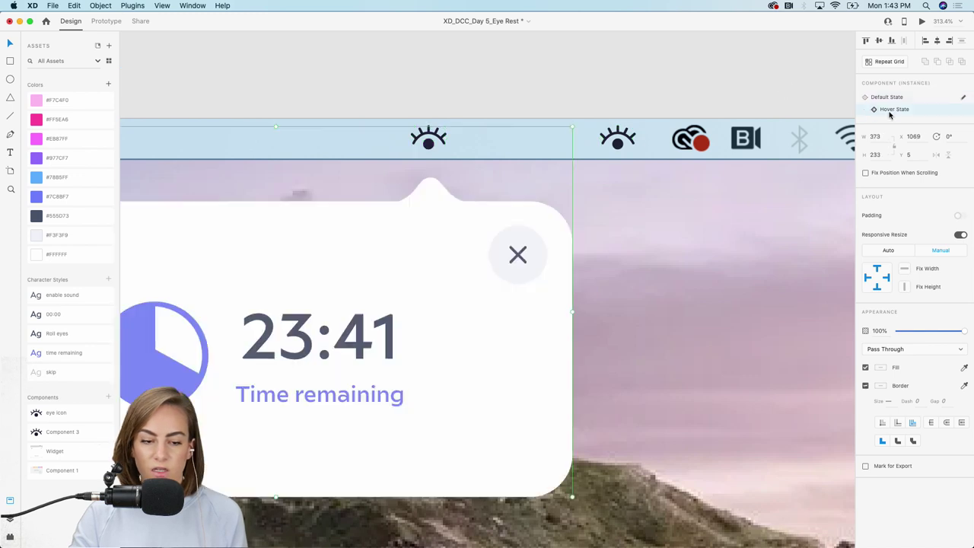
{"action": "left_click", "coordinate": [887, 99]}
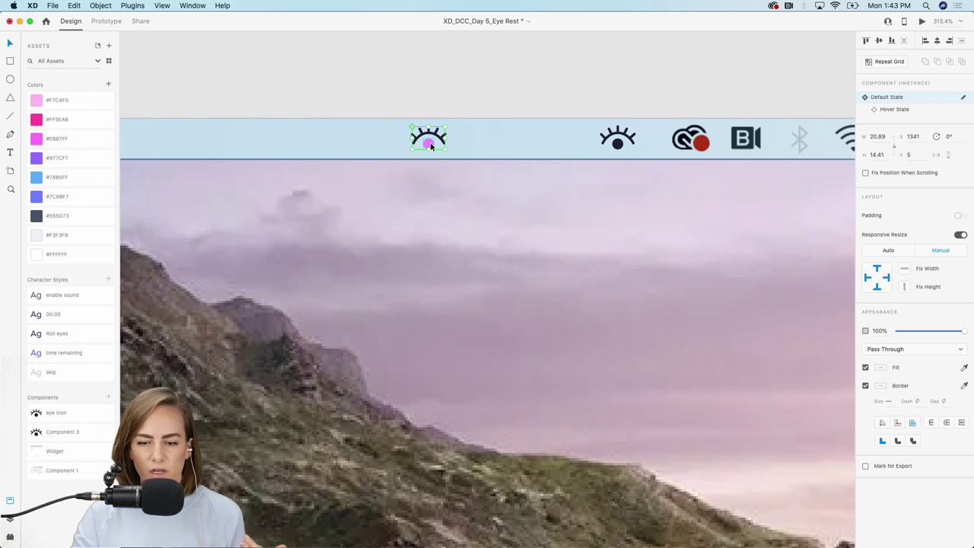
{"action": "key", "text": "super+s"}
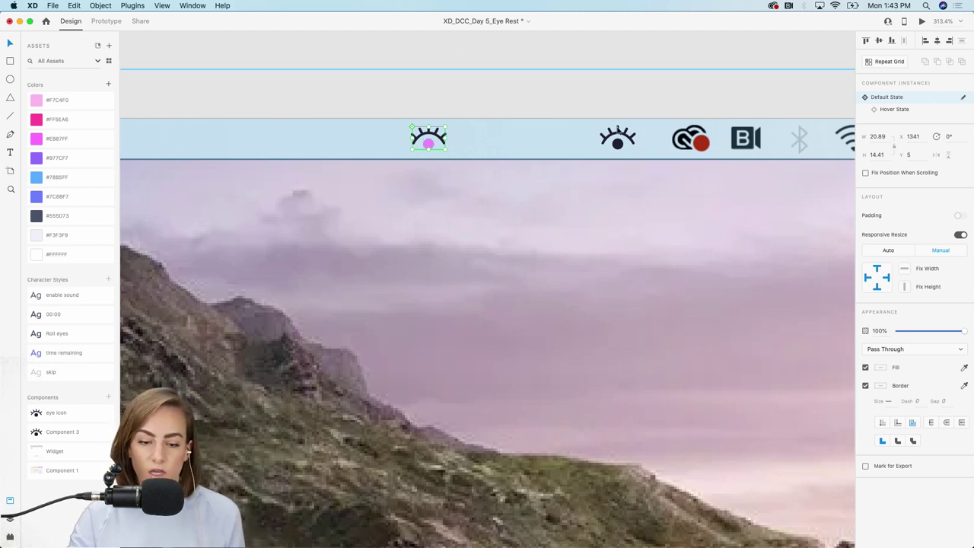
{"action": "left_click", "coordinate": [620, 146]}
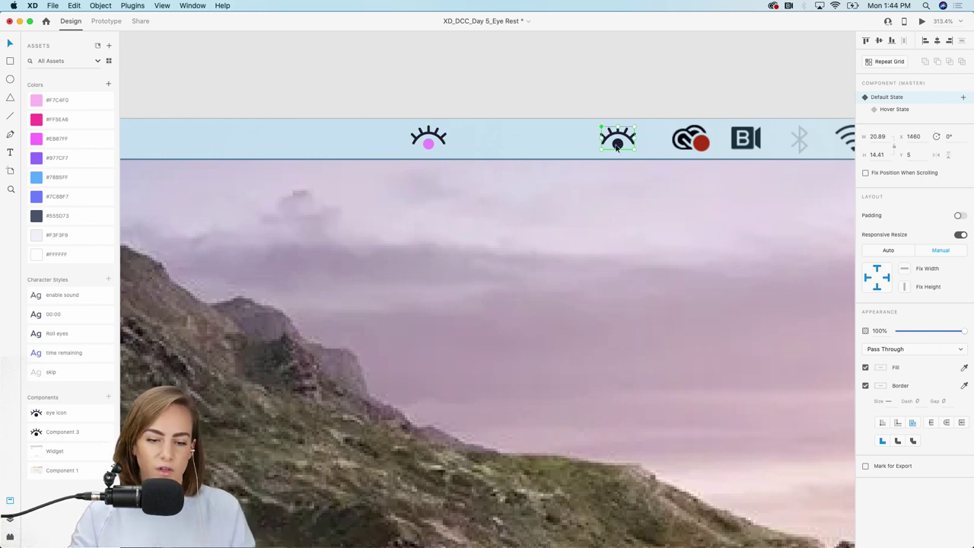
{"action": "left_click", "coordinate": [428, 146]}
{"action": "key", "text": "Delete"}
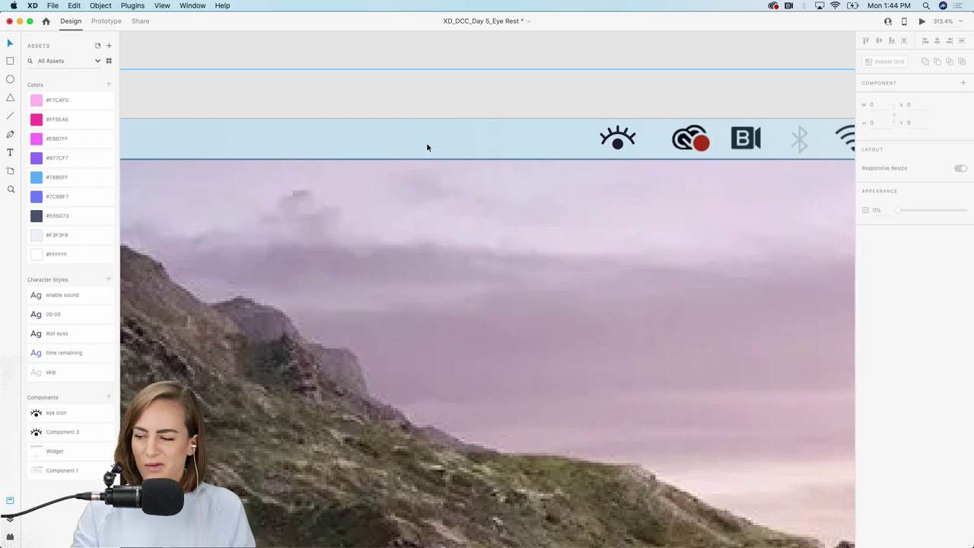
Add a third state named 'Pressed State' to the eye icon component
{"action": "scroll", "coordinate": [426, 148], "scroll_direction": "down", "scroll_amount": 10}
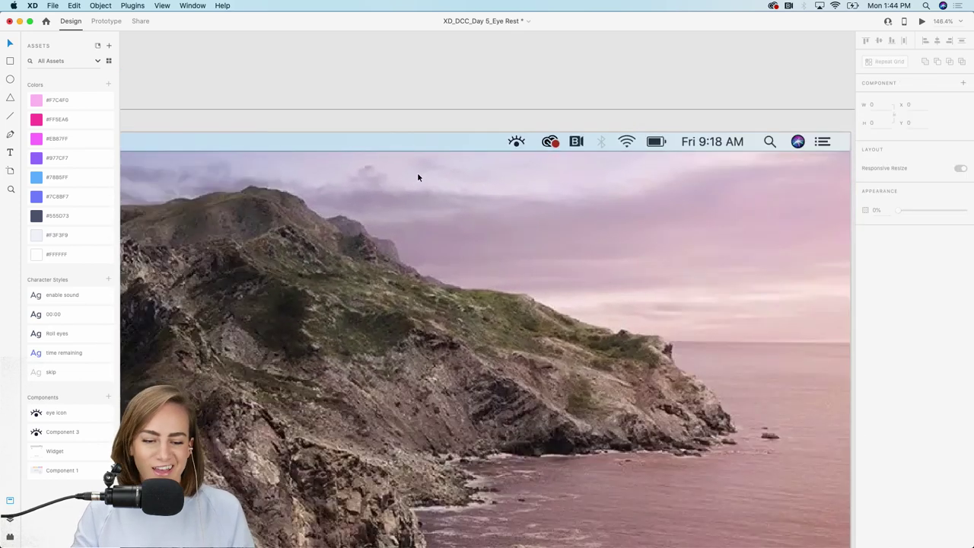
{"action": "scroll", "coordinate": [417, 178], "scroll_direction": "down", "scroll_amount": 5}
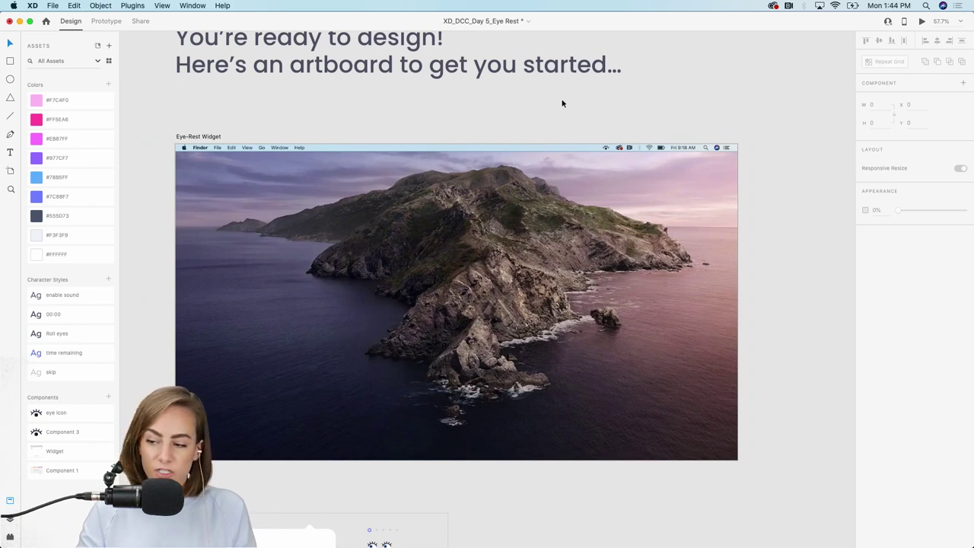
{"action": "scroll", "coordinate": [602, 115], "scroll_direction": "up", "scroll_amount": 6}
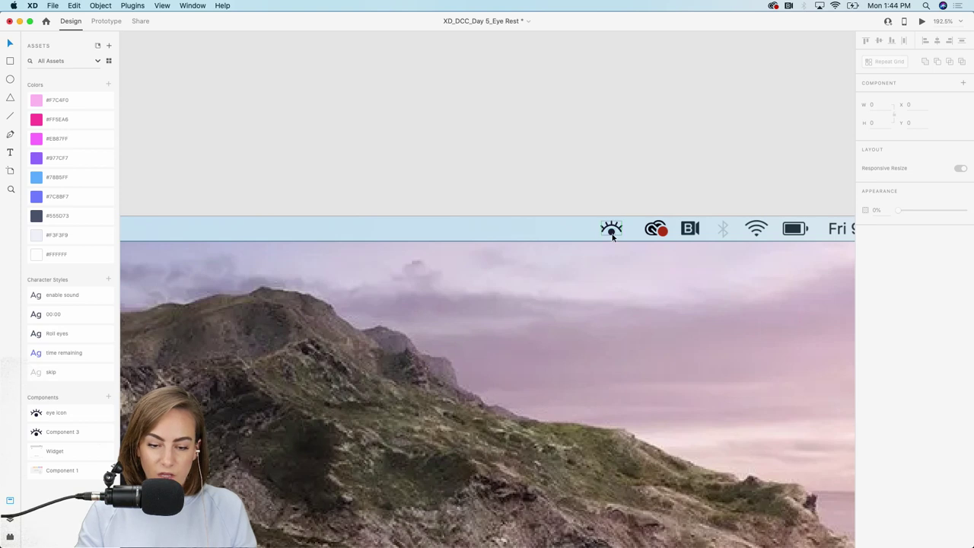
{"action": "left_click", "coordinate": [613, 237]}
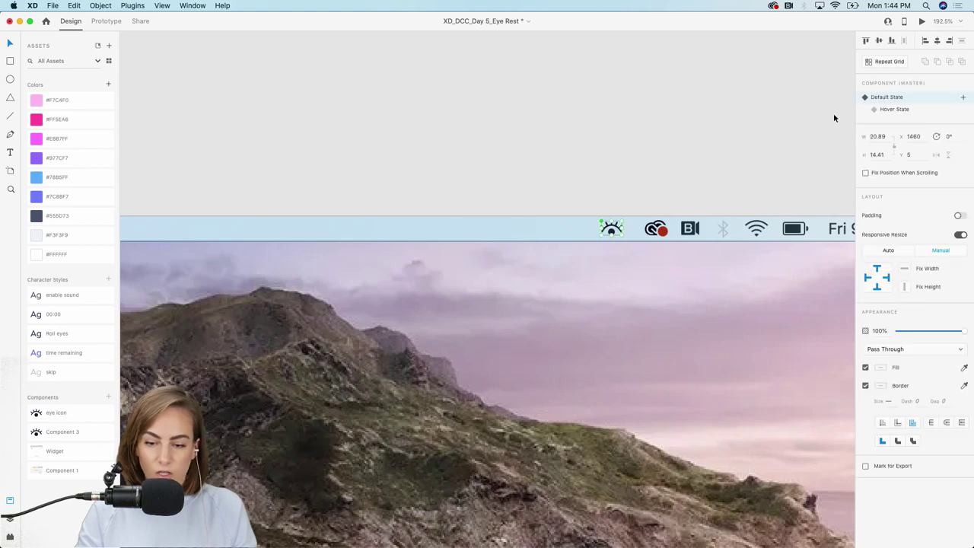
{"action": "left_click", "coordinate": [965, 100]}
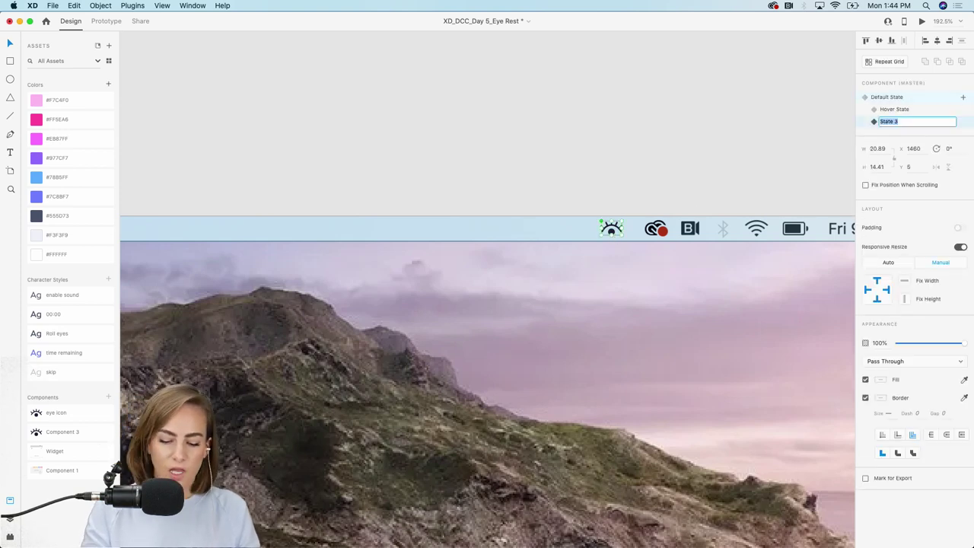
{"action": "type", "text": "Pressed St"}
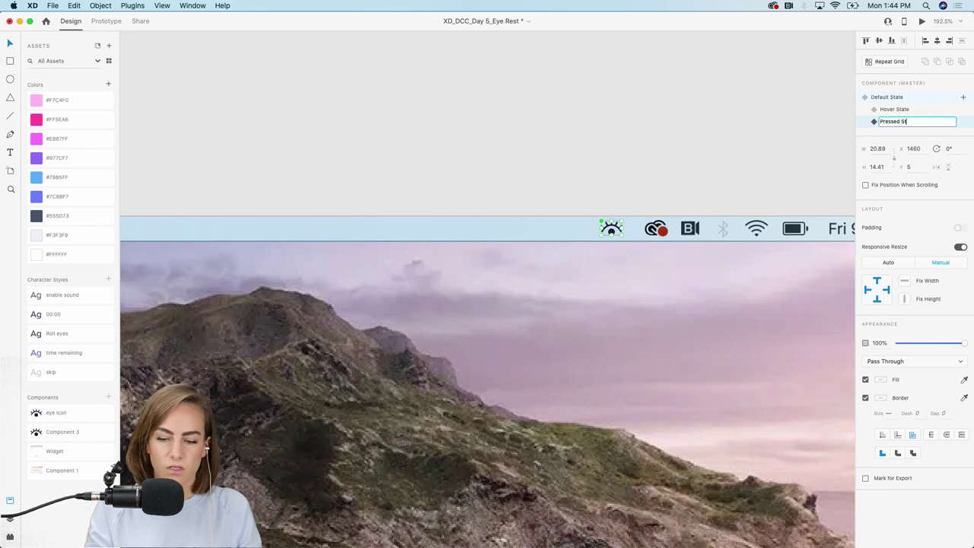
{"action": "type", "text": "ate"}
{"action": "key", "text": "Return"}
{"action": "scroll", "coordinate": [774, 133], "scroll_direction": "down", "scroll_amount": 1}
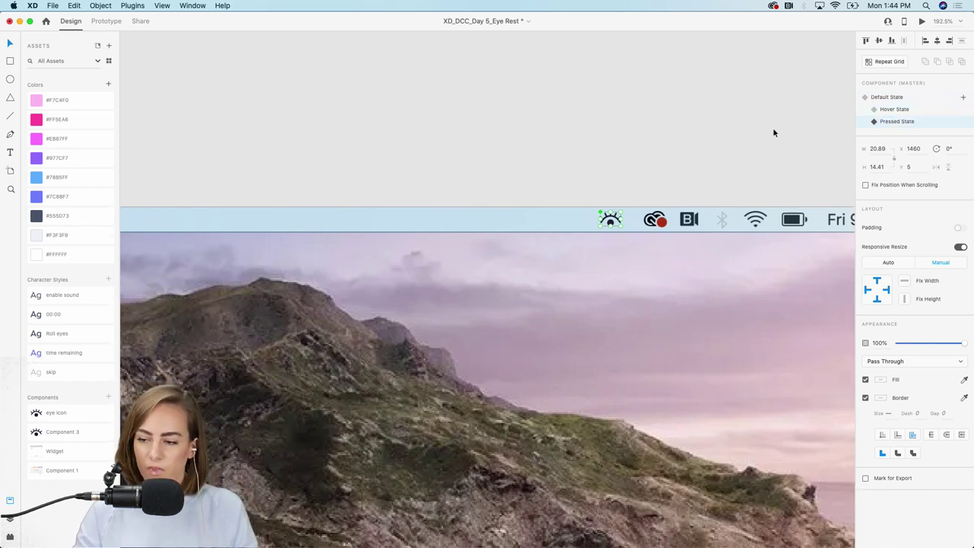
{"action": "scroll", "coordinate": [774, 133], "scroll_direction": "down", "scroll_amount": 5}
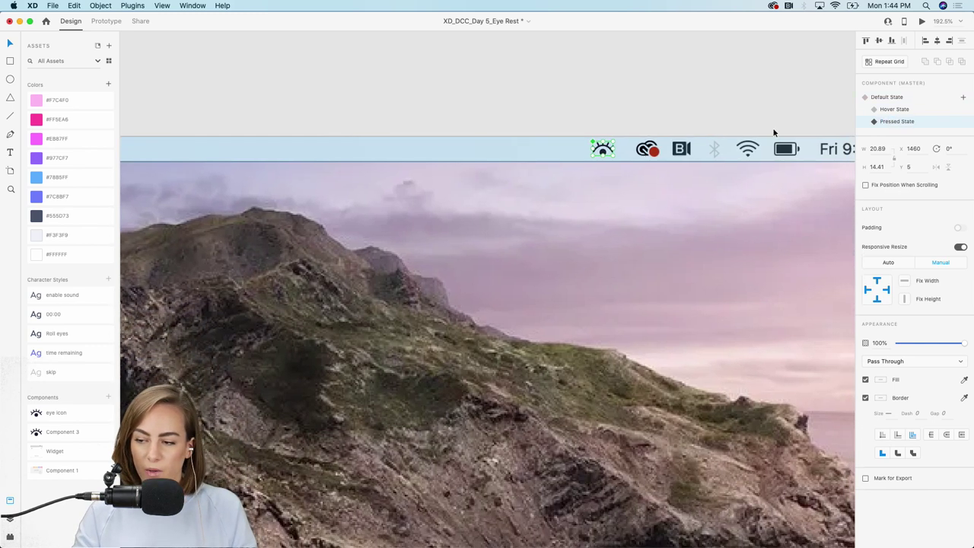
Copy the timer popup from the Hover State and paste it into the Pressed State
{"action": "left_click", "coordinate": [912, 111]}
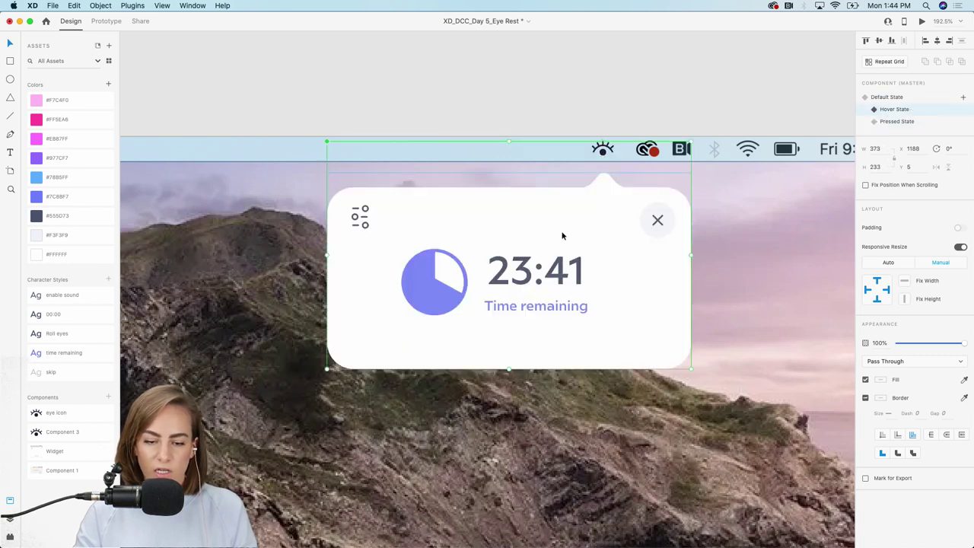
{"action": "double_click", "coordinate": [563, 236]}
{"action": "key", "text": "super+c"}
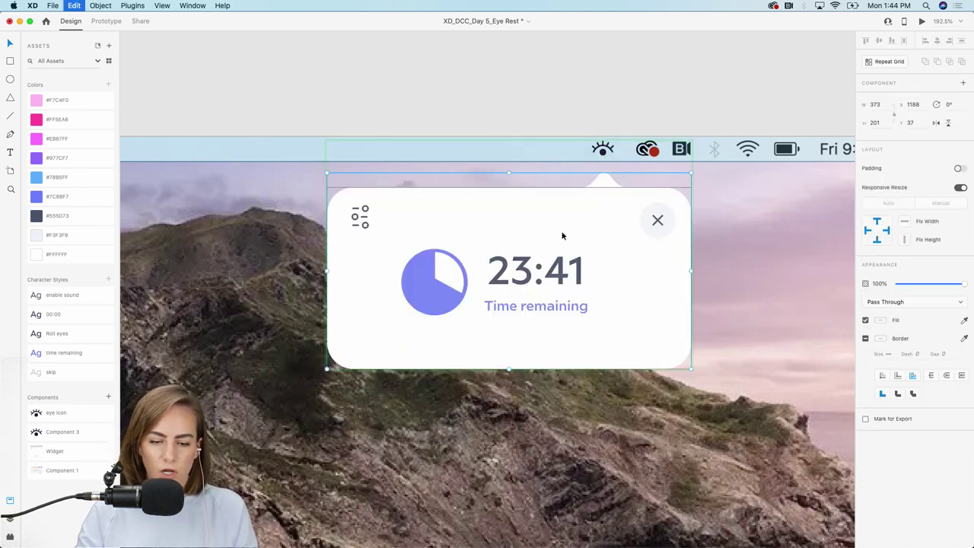
{"action": "left_click", "coordinate": [646, 99]}
{"action": "left_click", "coordinate": [597, 155]}
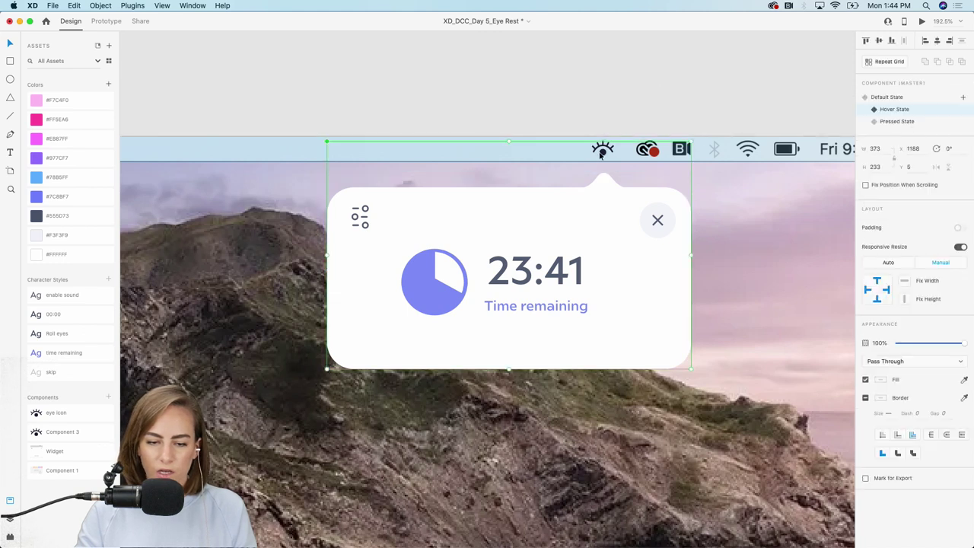
{"action": "left_click", "coordinate": [906, 121]}
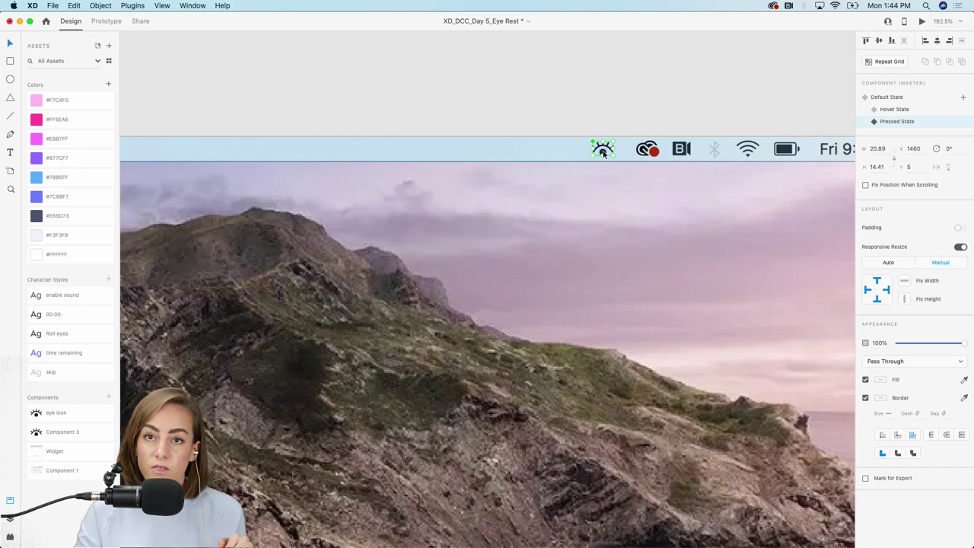
{"action": "double_click", "coordinate": [603, 152]}
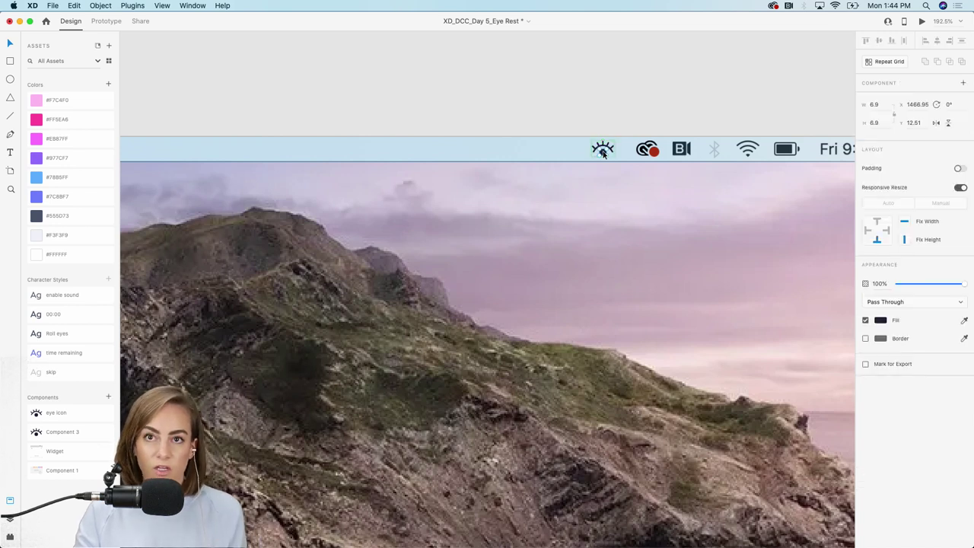
{"action": "key", "text": "super+v"}
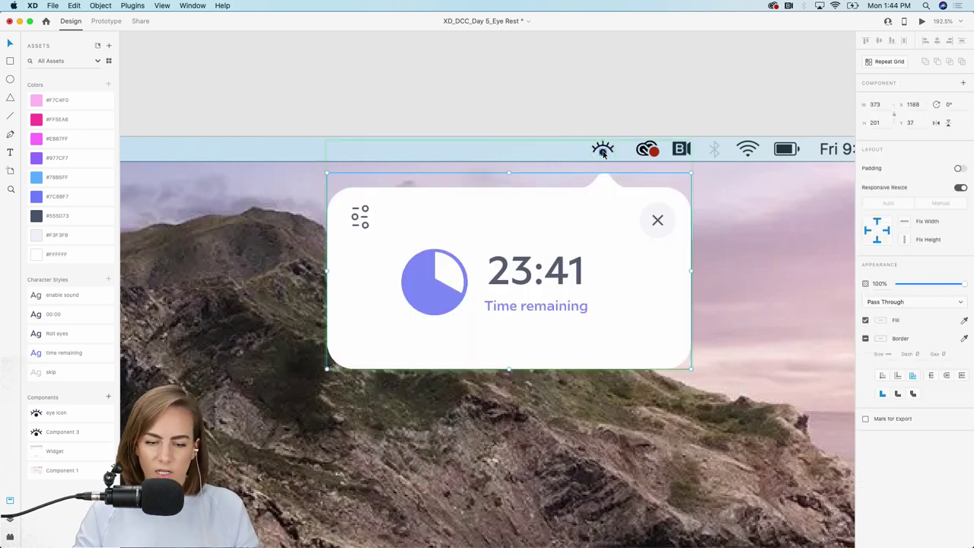
Delete the pie and 23:41, turning Time remaining into a 'general' label in Roll eyes style
{"action": "double_click", "coordinate": [449, 298]}
{"action": "left_click", "coordinate": [528, 278], "text": "shift"}
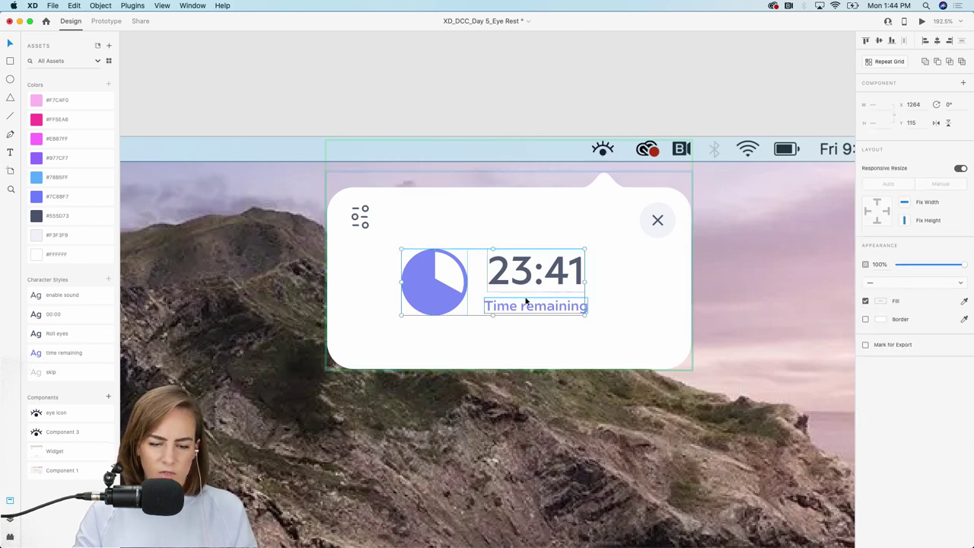
{"action": "key", "text": "Delete"}
{"action": "left_click_drag", "start_coordinate": [535, 300], "coordinate": [409, 274]}
{"action": "double_click", "coordinate": [411, 271]}
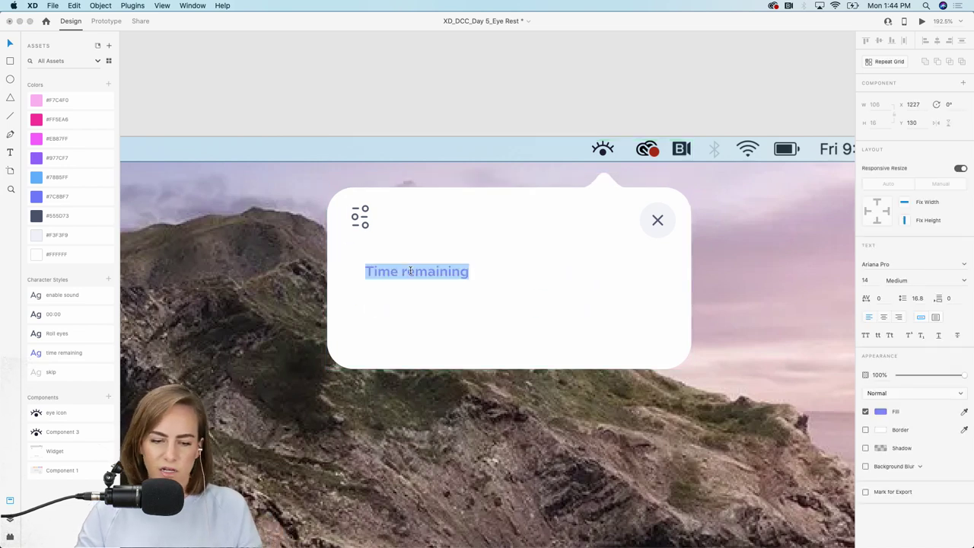
{"action": "type", "text": "general"}
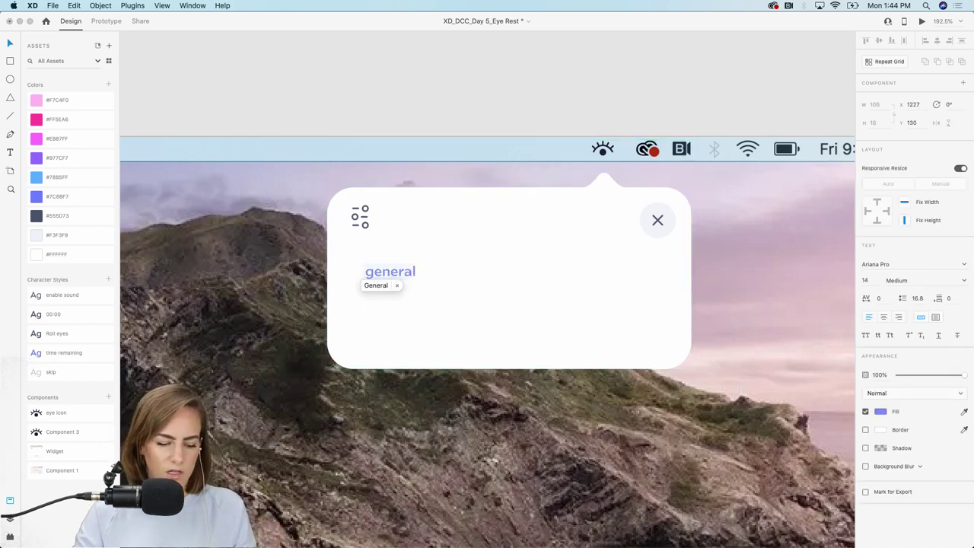
{"action": "key", "text": "Escape"}
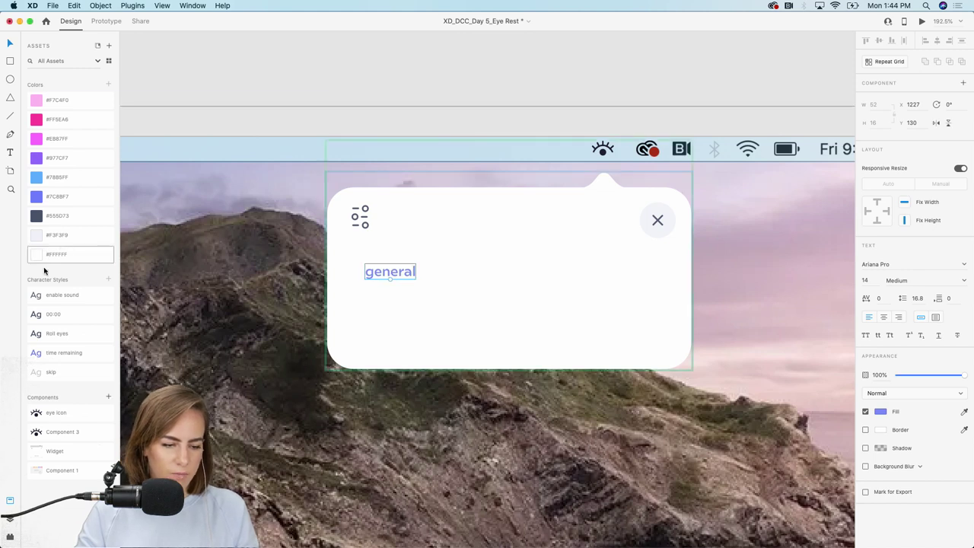
{"action": "left_click", "coordinate": [65, 333]}
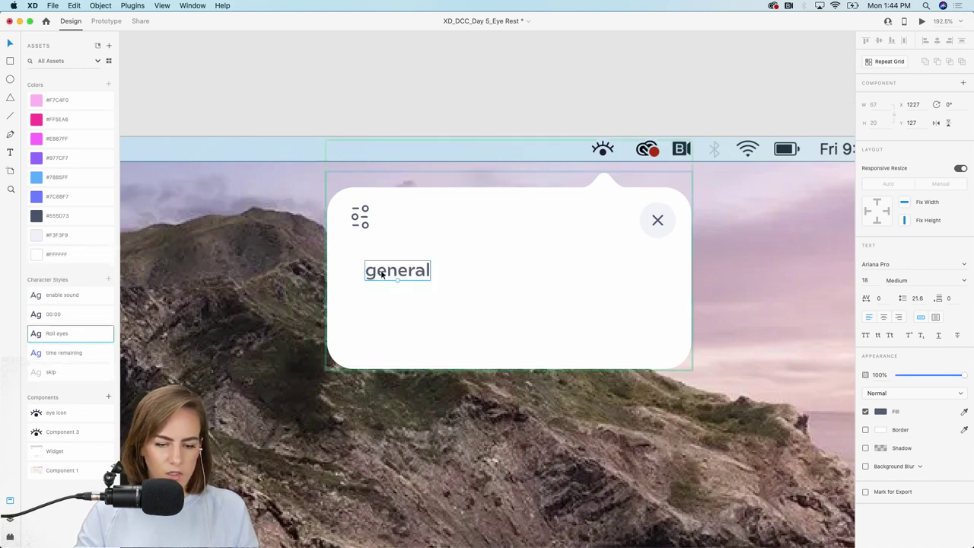
Duplicate the general label to its right and retype it as 'account'
{"action": "left_click_drag", "start_coordinate": [380, 274], "coordinate": [478, 283]}
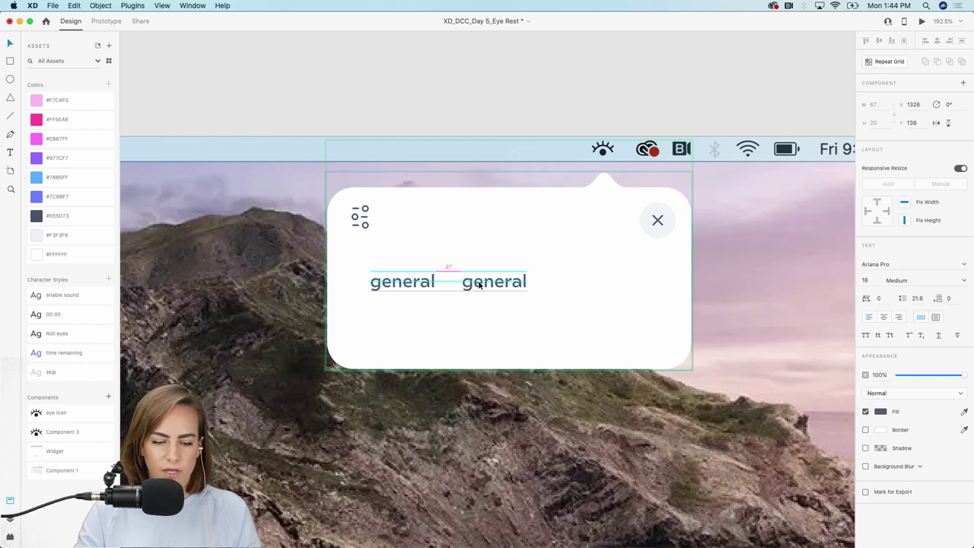
{"action": "double_click", "coordinate": [479, 283]}
{"action": "type", "text": "ACCOUN"}
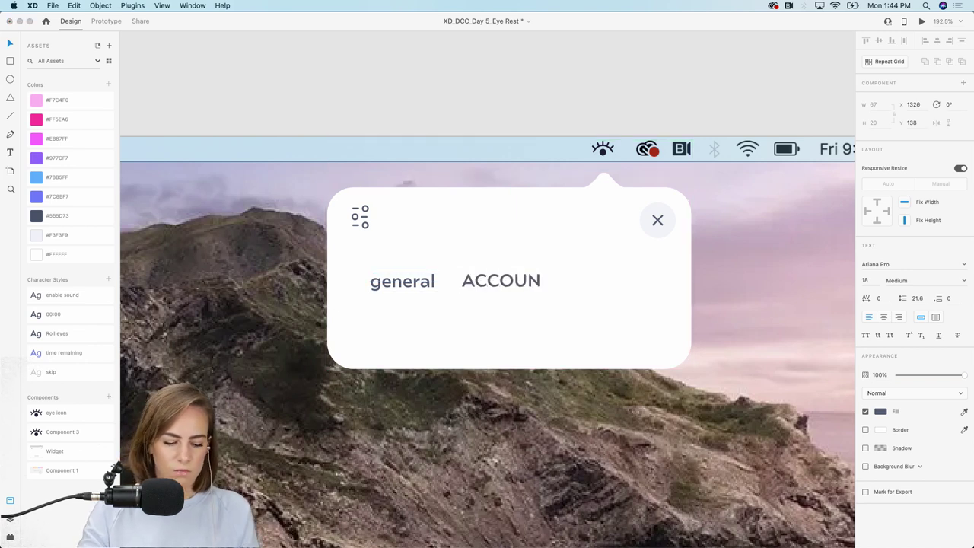
{"action": "key", "text": "BackSpace"}
{"action": "key", "text": "BackSpace"}
{"action": "key", "text": "BackSpace"}
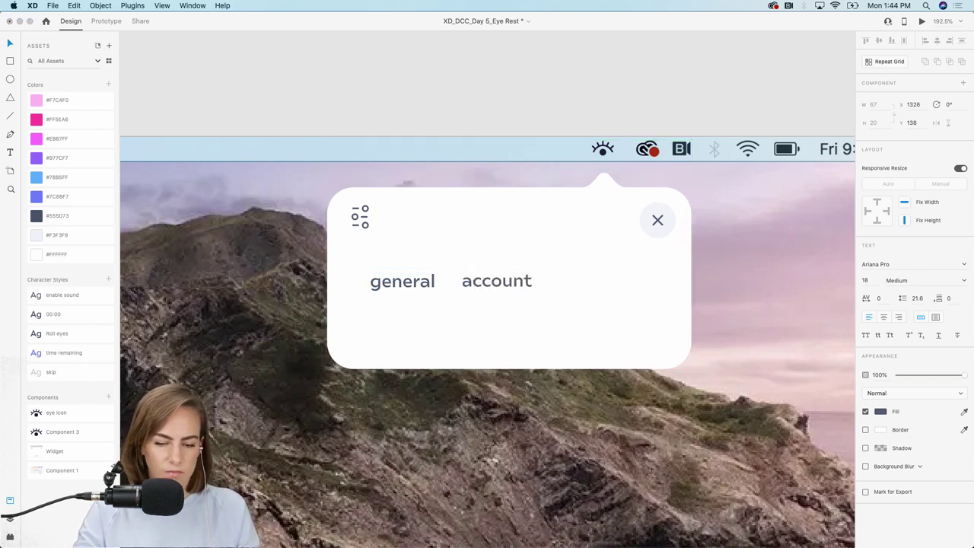
{"action": "key", "text": "Escape"}
{"action": "left_click", "coordinate": [513, 323]}
Stretch the settings popup card to about twice its height (H 370)
{"action": "scroll", "coordinate": [514, 324], "scroll_direction": "down", "scroll_amount": 3}
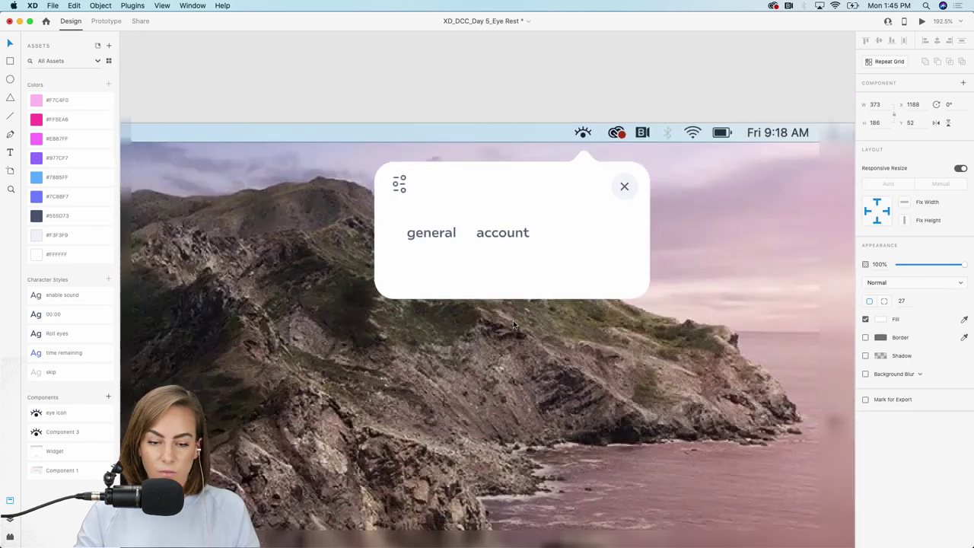
{"action": "scroll", "coordinate": [513, 321], "scroll_direction": "down", "scroll_amount": 3}
{"action": "left_click_drag", "start_coordinate": [513, 304], "coordinate": [510, 417]}
Draw a short underline beneath 'general' and give its border the purple #7C8BF7
{"action": "scroll", "coordinate": [421, 276], "scroll_direction": "up", "scroll_amount": 5}
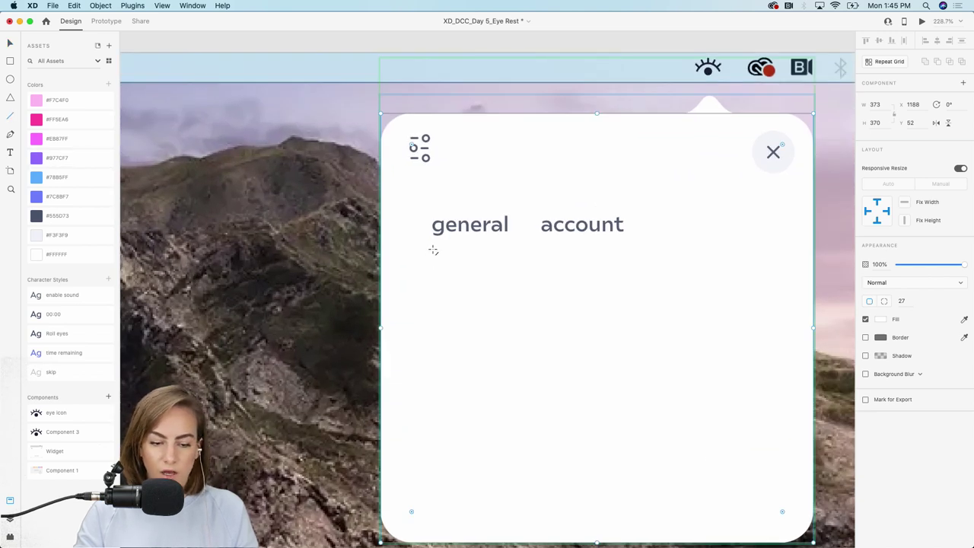
{"action": "left_click_drag", "start_coordinate": [433, 249], "coordinate": [466, 249]}
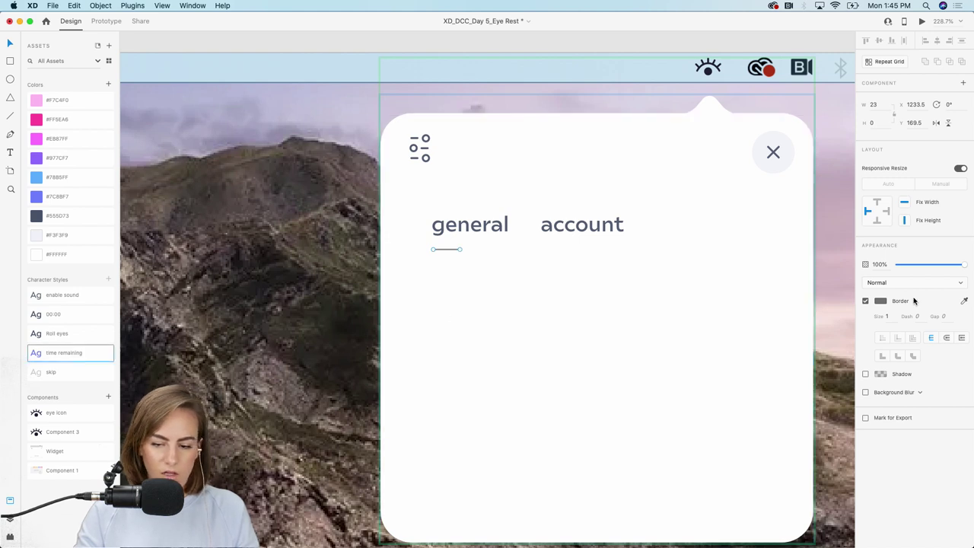
{"action": "left_click", "coordinate": [881, 302]}
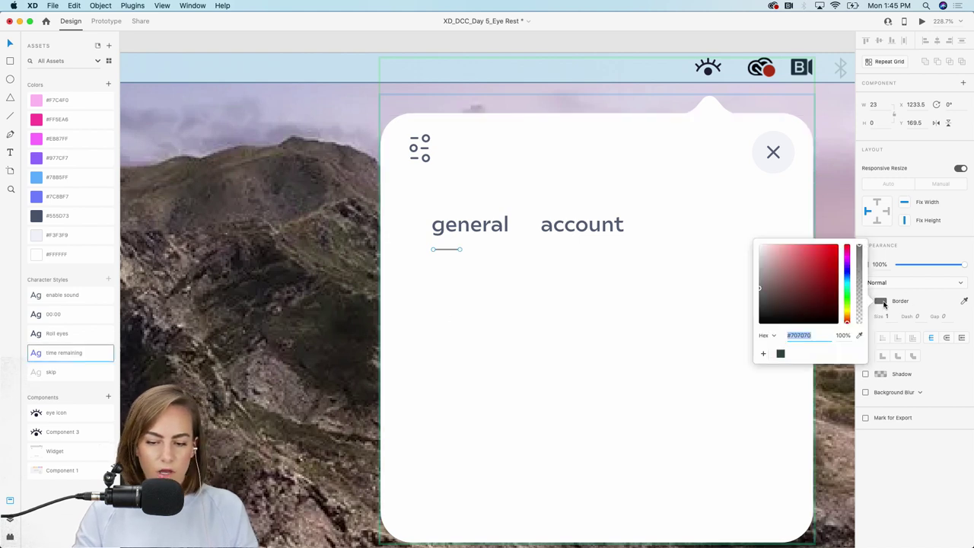
{"action": "left_click", "coordinate": [964, 301]}
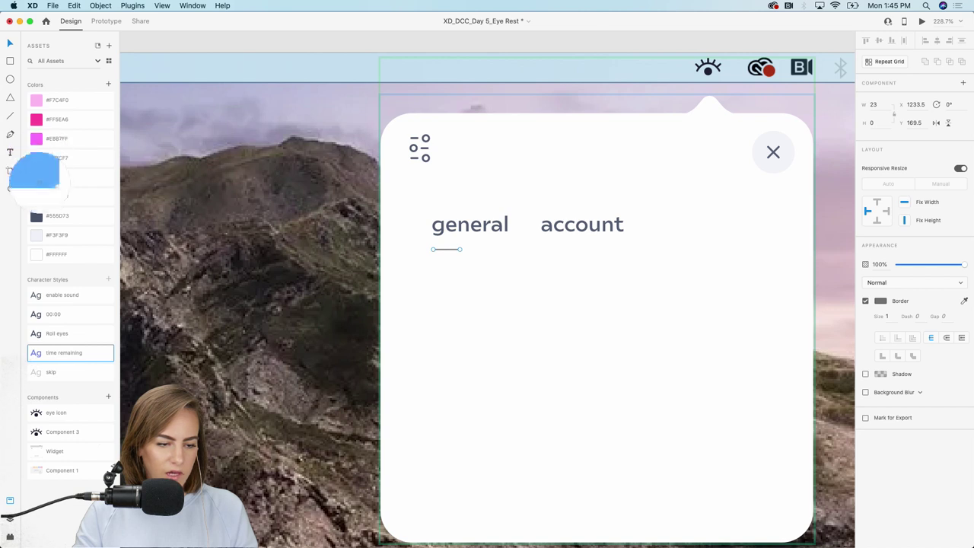
{"action": "left_click", "coordinate": [36, 196]}
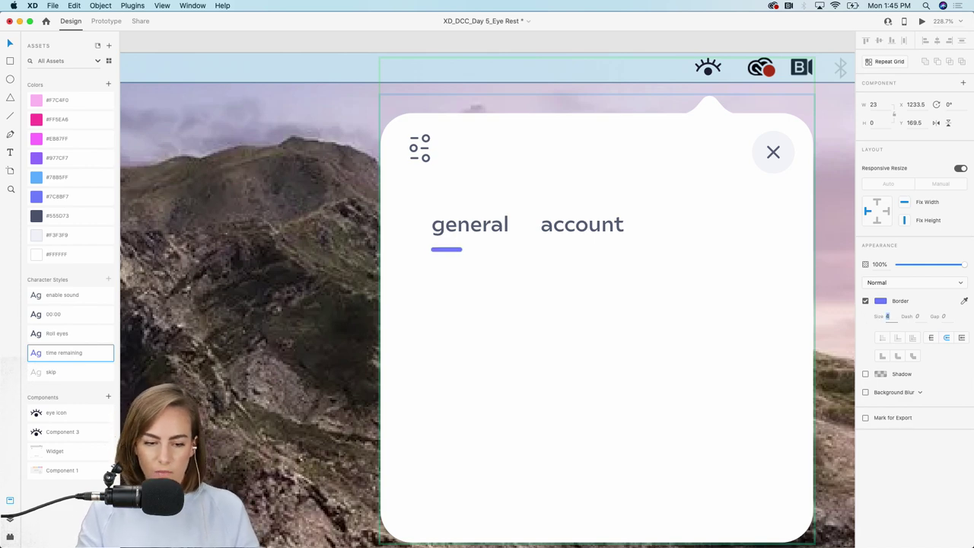
Fade the 'account' label to 34% opacity
{"action": "left_click", "coordinate": [613, 225]}
{"action": "left_click_drag", "start_coordinate": [931, 378], "coordinate": [923, 379]}
{"action": "scroll", "coordinate": [673, 310], "scroll_direction": "down", "scroll_amount": 3}
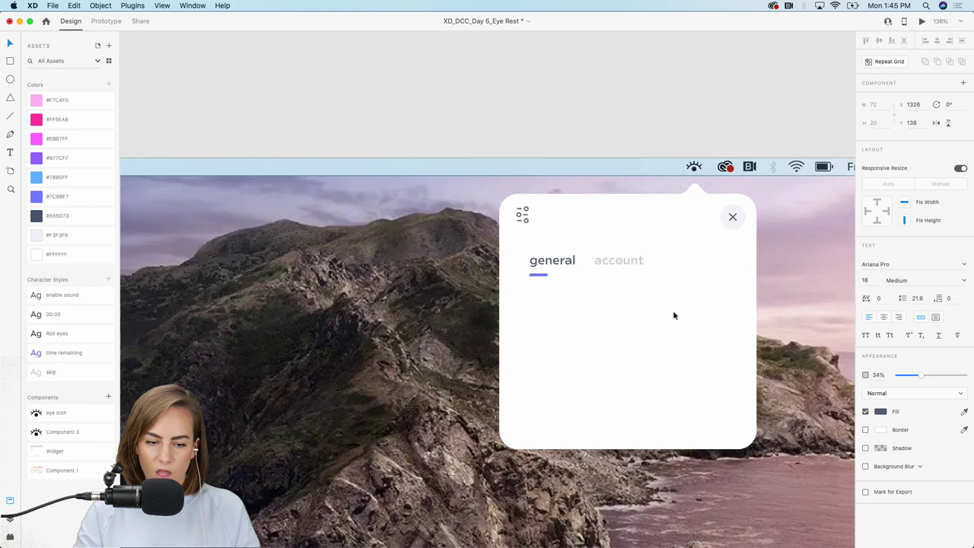
Copy 'general' below the tabs, retype it as 'Enable sound notifications', and apply the enable sound style
{"action": "left_click", "coordinate": [546, 263]}
{"action": "key", "text": "super+c"}
{"action": "left_click_drag", "start_coordinate": [552, 322], "coordinate": [572, 313]}
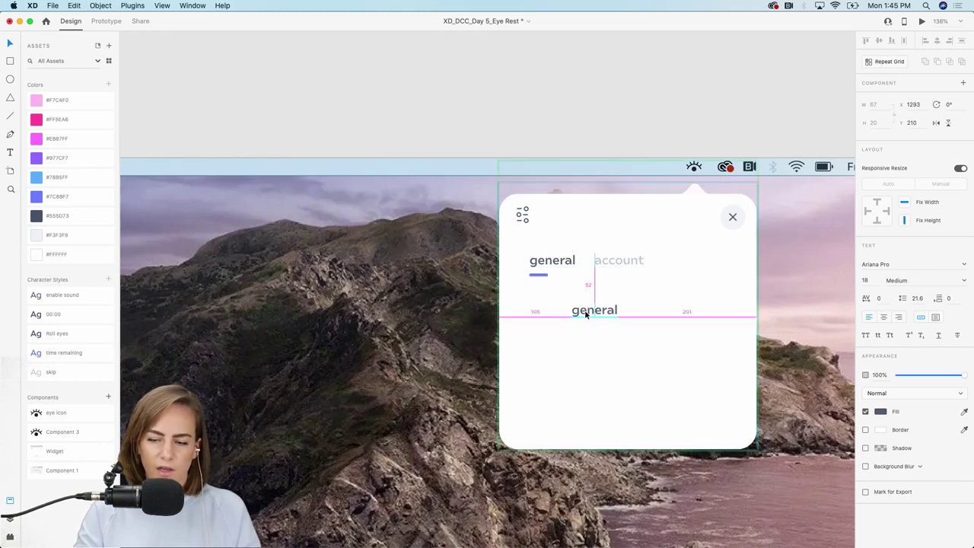
{"action": "double_click", "coordinate": [572, 312]}
{"action": "type", "text": "Enable sound notifications"}
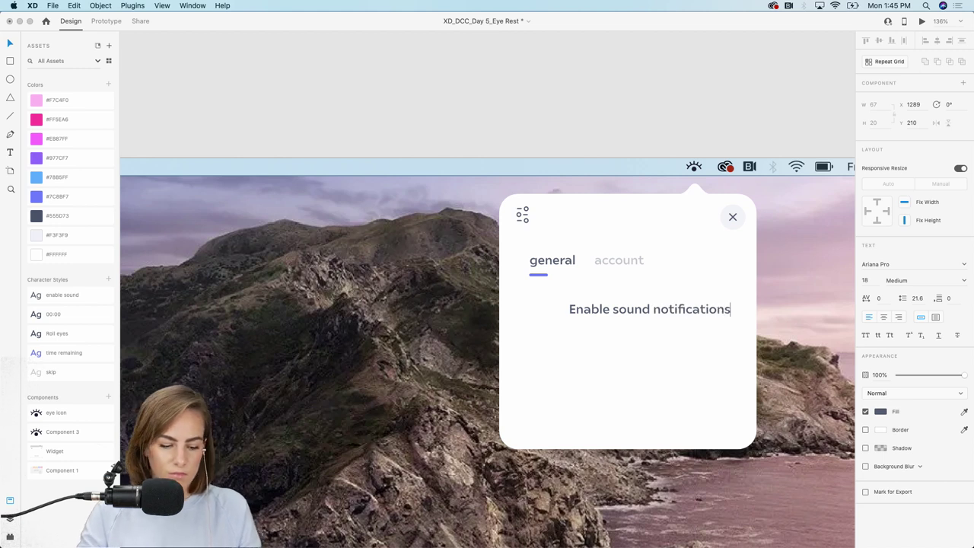
{"action": "key", "text": "Escape"}
{"action": "left_click", "coordinate": [62, 295]}
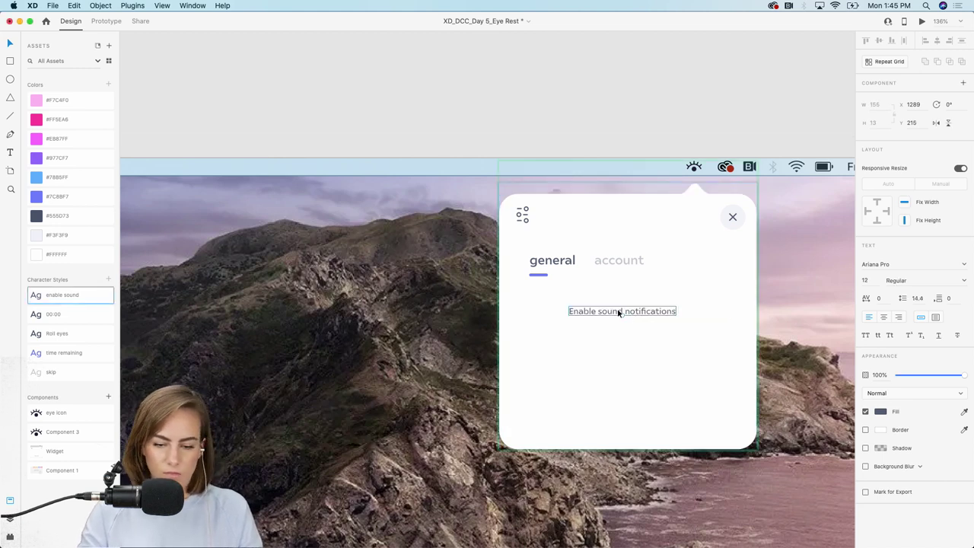
Duplicate that label just beneath it and begin retyping it as 'Auto-adjust for safe colors'
{"action": "key", "text": "super+c"}
{"action": "key", "text": "super+v"}
{"action": "left_click_drag", "start_coordinate": [606, 314], "coordinate": [602, 335]}
{"action": "double_click", "coordinate": [602, 335]}
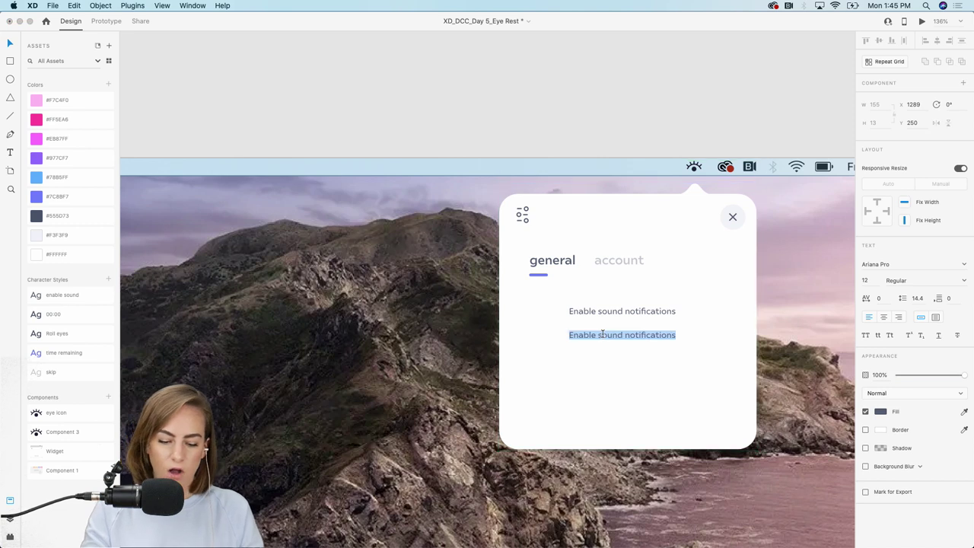
{"action": "type", "text": "Auto"}
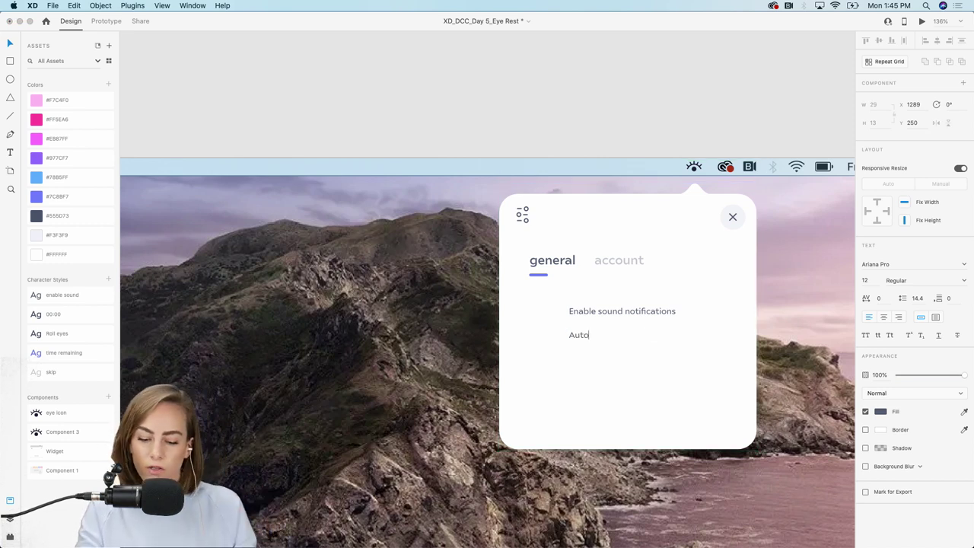
{"action": "type", "text": "-adjust for safe colors"}
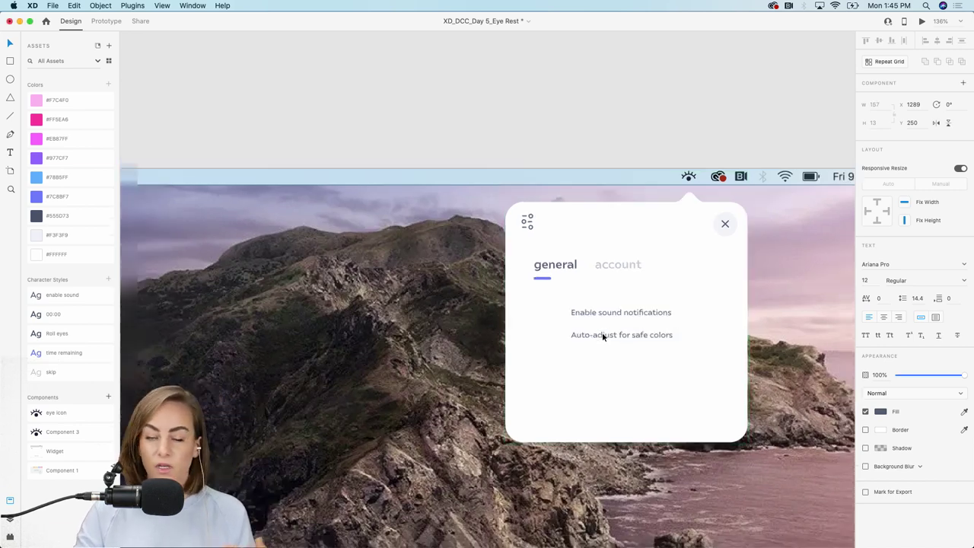
On the Assets artboard, select the checkbox and the 20 timer stepper
{"action": "scroll", "coordinate": [602, 332], "scroll_direction": "down", "scroll_amount": 5}
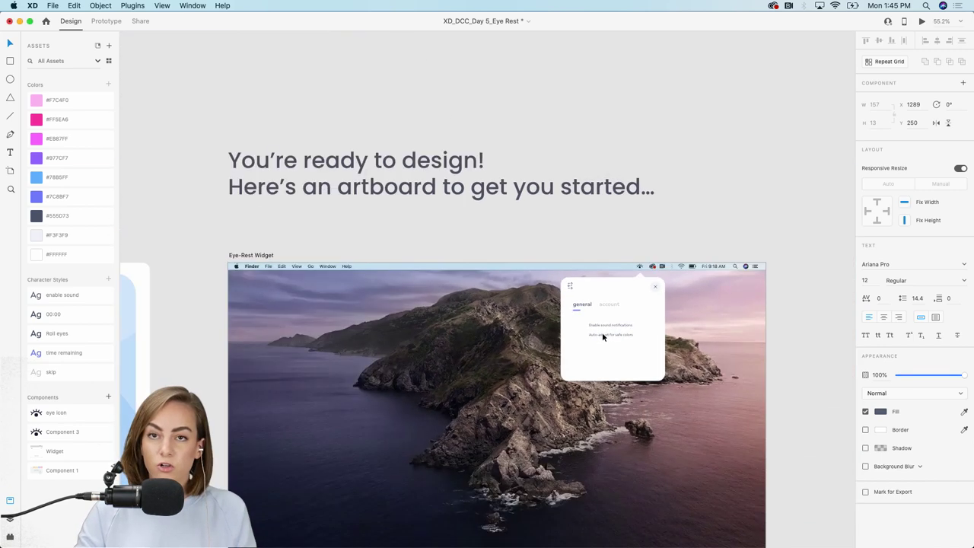
{"action": "scroll", "coordinate": [602, 332], "scroll_direction": "down", "scroll_amount": 6}
{"action": "scroll", "coordinate": [496, 311], "scroll_direction": "up", "scroll_amount": 5}
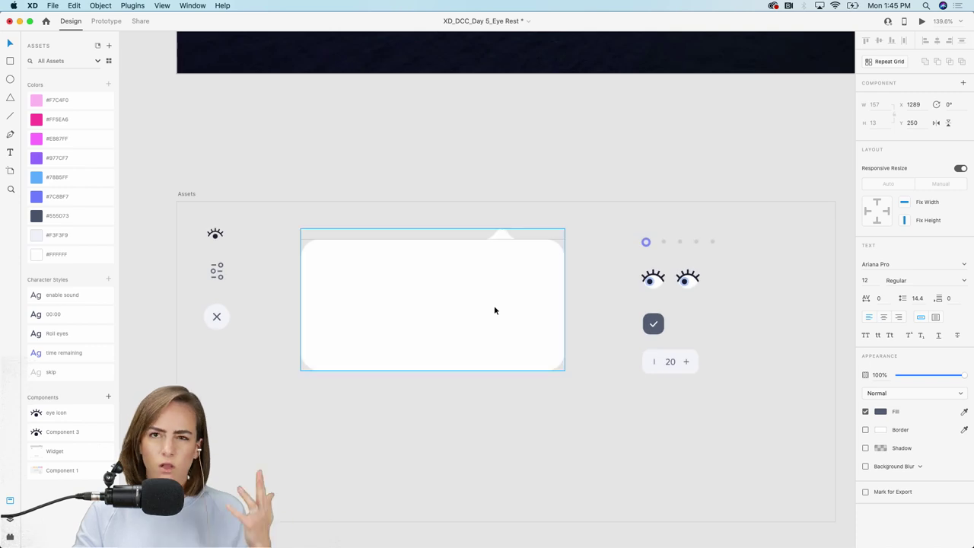
{"action": "scroll", "coordinate": [494, 306], "scroll_direction": "up", "scroll_amount": 2}
{"action": "left_click", "coordinate": [714, 334]}
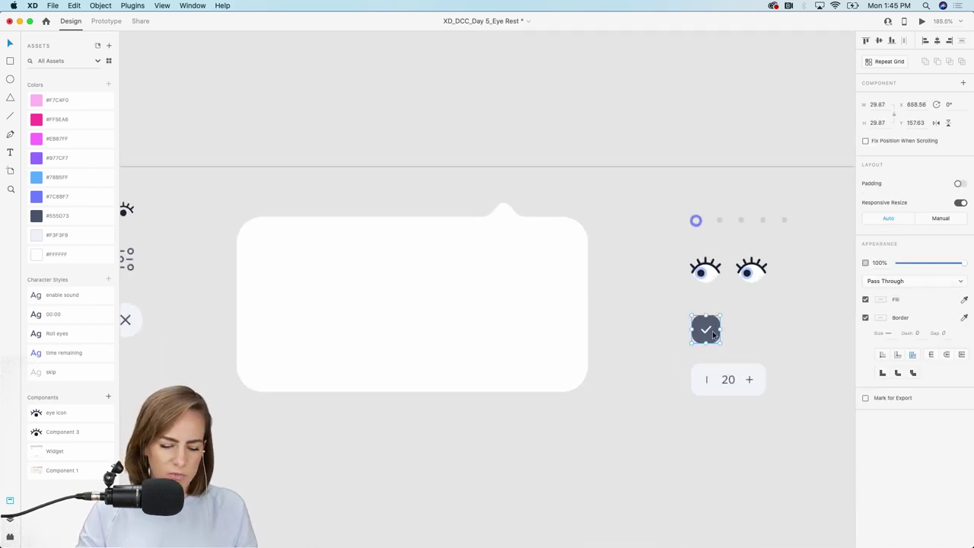
{"action": "left_click", "coordinate": [727, 380], "text": "shift"}
{"action": "scroll", "coordinate": [727, 379], "scroll_direction": "down", "scroll_amount": 5}
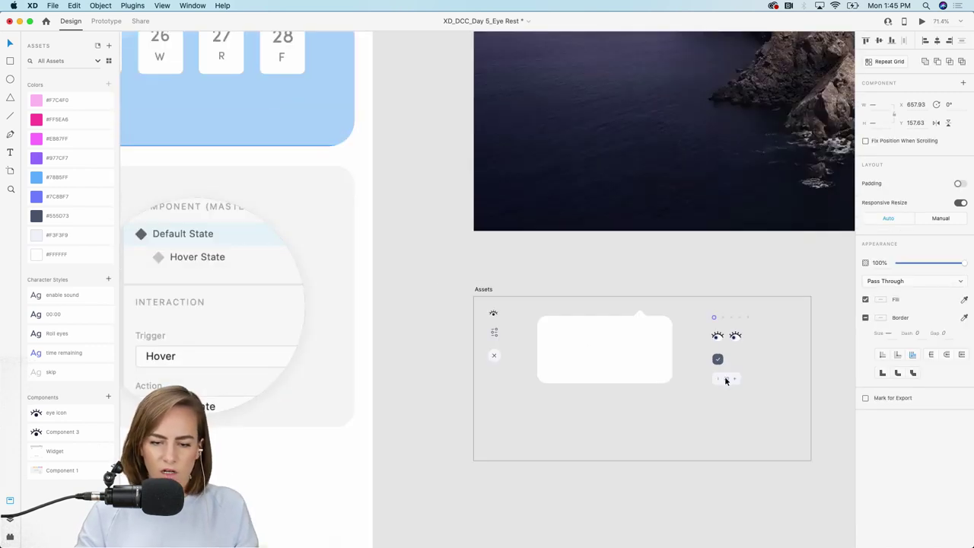
{"action": "scroll", "coordinate": [724, 377], "scroll_direction": "up", "scroll_amount": 4}
{"action": "scroll", "coordinate": [610, 238], "scroll_direction": "up", "scroll_amount": 3}
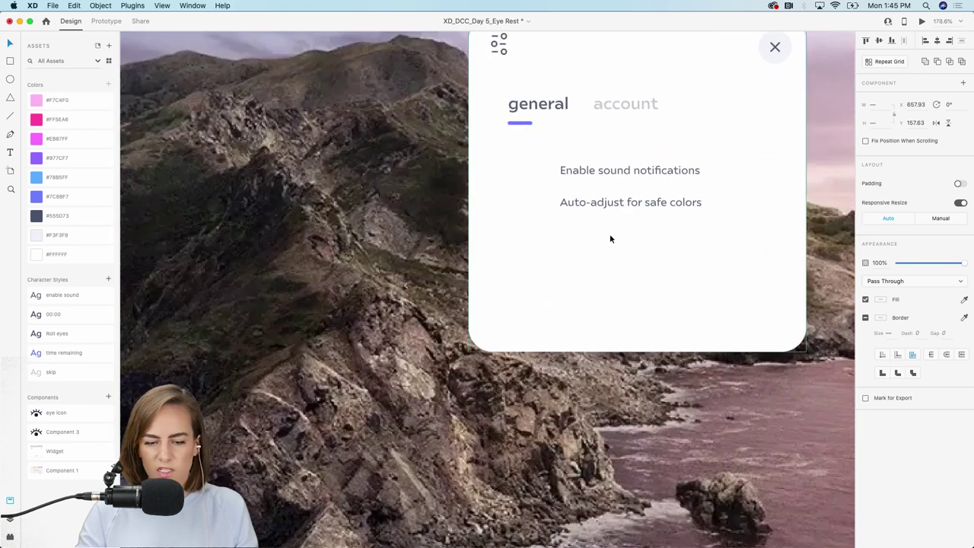
Paste the checkbox and stepper into the settings popup and position them under the labels
{"action": "left_click", "coordinate": [610, 234]}
{"action": "scroll", "coordinate": [610, 234], "scroll_direction": "up", "scroll_amount": 2}
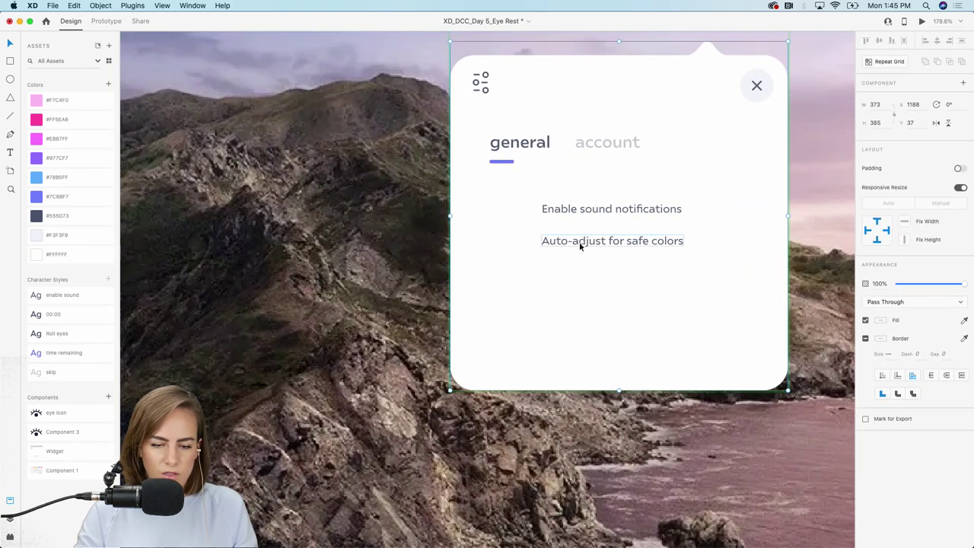
{"action": "key", "text": "super+v"}
{"action": "left_click_drag", "start_coordinate": [464, 263], "coordinate": [512, 258]}
{"action": "left_click", "coordinate": [587, 277]}
Add a second checkbox beside 'Auto-adjust for safe colors' and nudge that label into line
{"action": "left_click", "coordinate": [566, 245]}
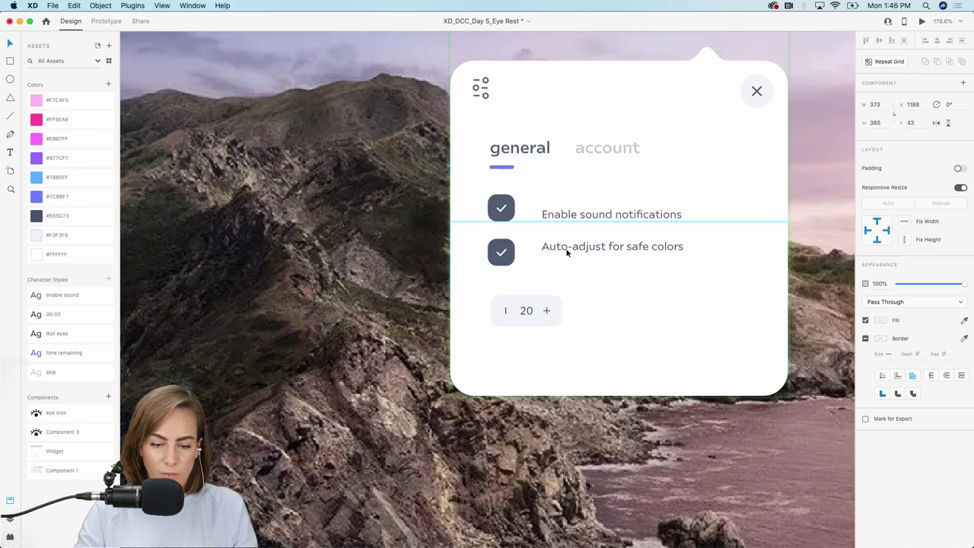
{"action": "double_click", "coordinate": [568, 243]}
{"action": "left_click_drag", "start_coordinate": [570, 242], "coordinate": [557, 252]}
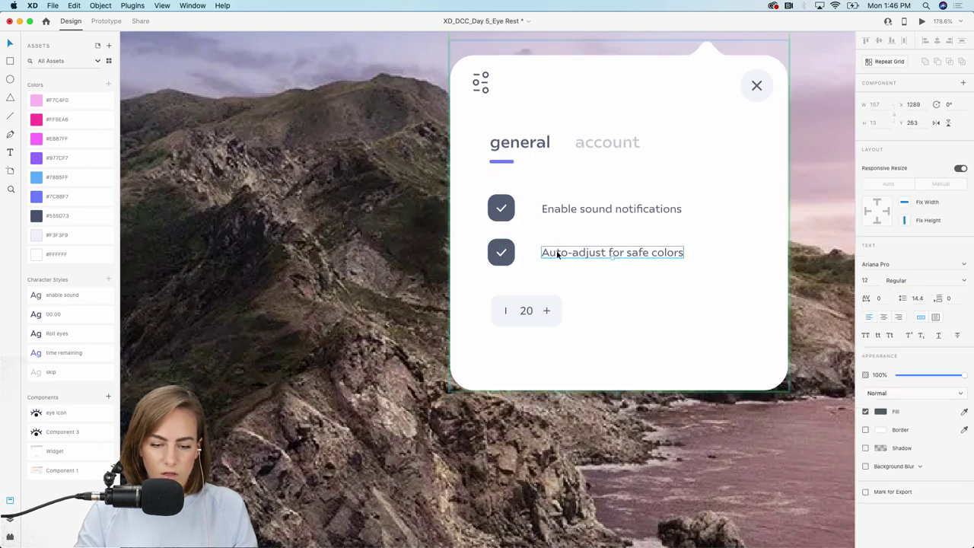
Delete the two checkboxes, then restore them with undo
{"action": "left_click", "coordinate": [501, 252]}
{"action": "left_click", "coordinate": [503, 209], "text": "shift"}
{"action": "key", "text": "BackSpace"}
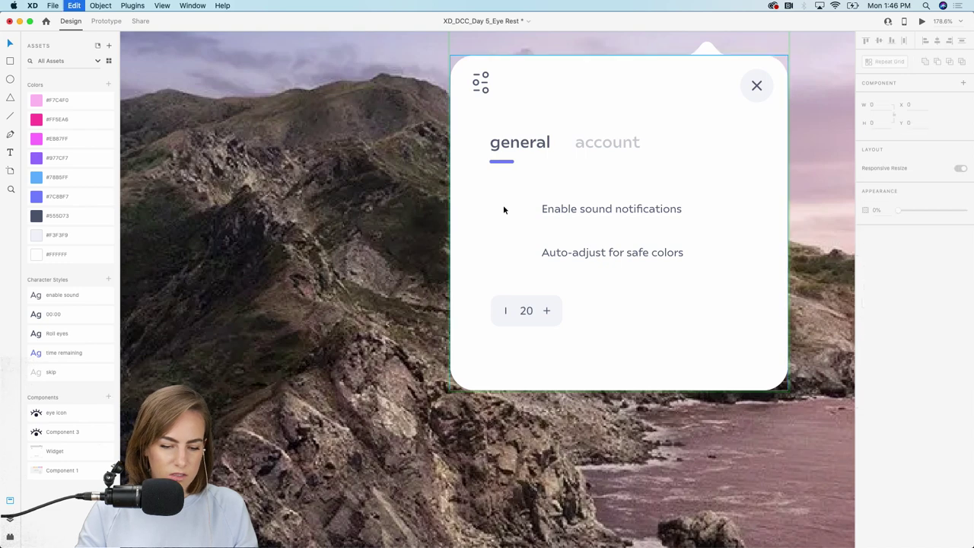
{"action": "left_click", "coordinate": [503, 205]}
{"action": "key", "text": "super+z"}
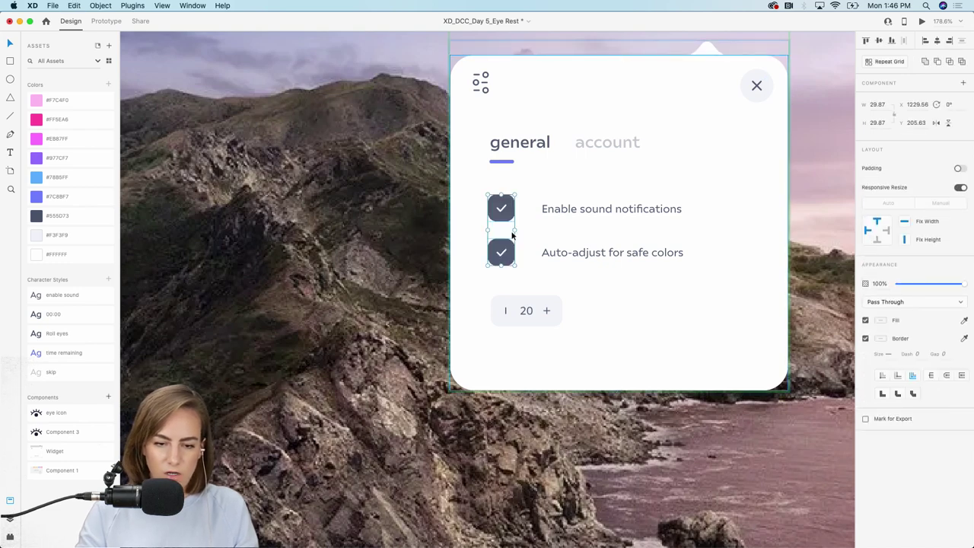
{"action": "left_click", "coordinate": [502, 217]}
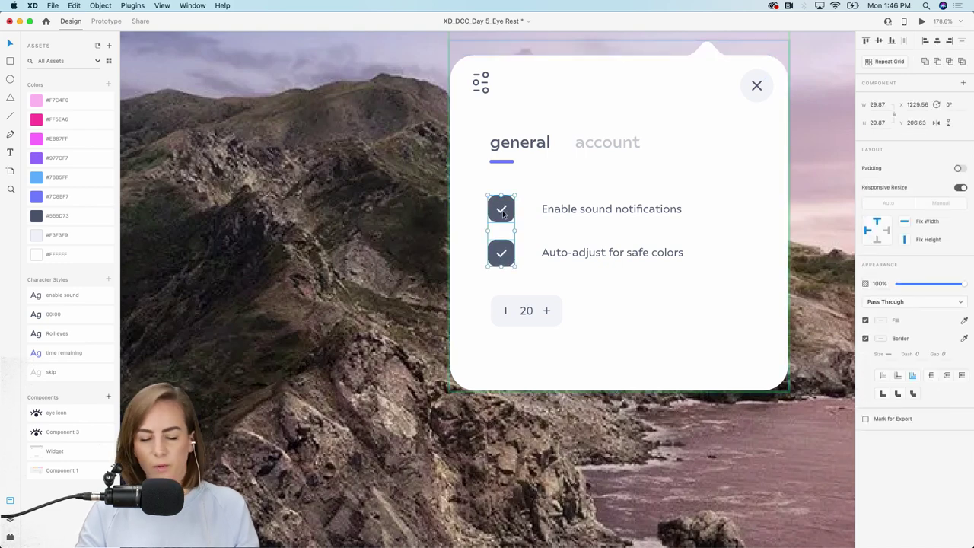
Copy the 'Auto-adjust for safe colors' label as a third row beside the stepper
{"action": "left_click", "coordinate": [583, 253]}
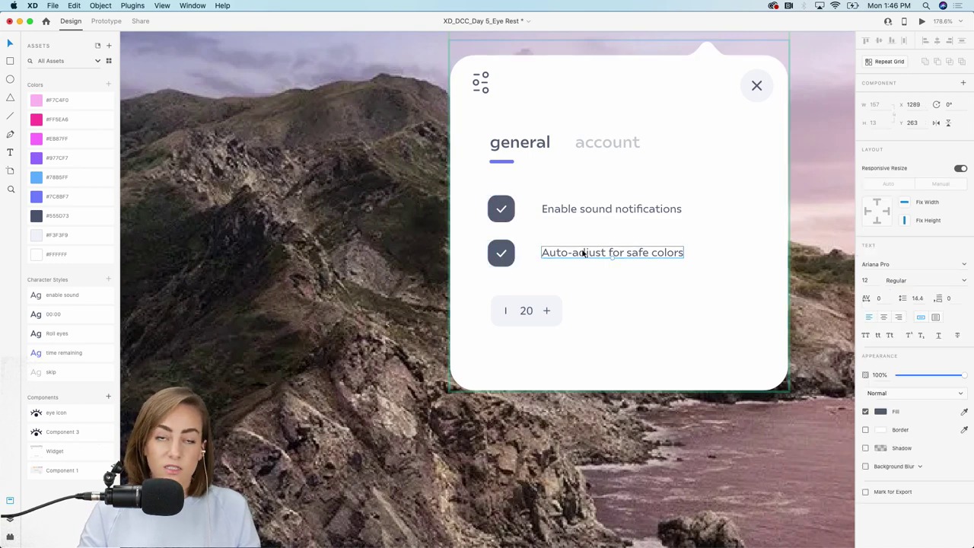
{"action": "left_click_drag", "start_coordinate": [584, 253], "coordinate": [673, 305]}
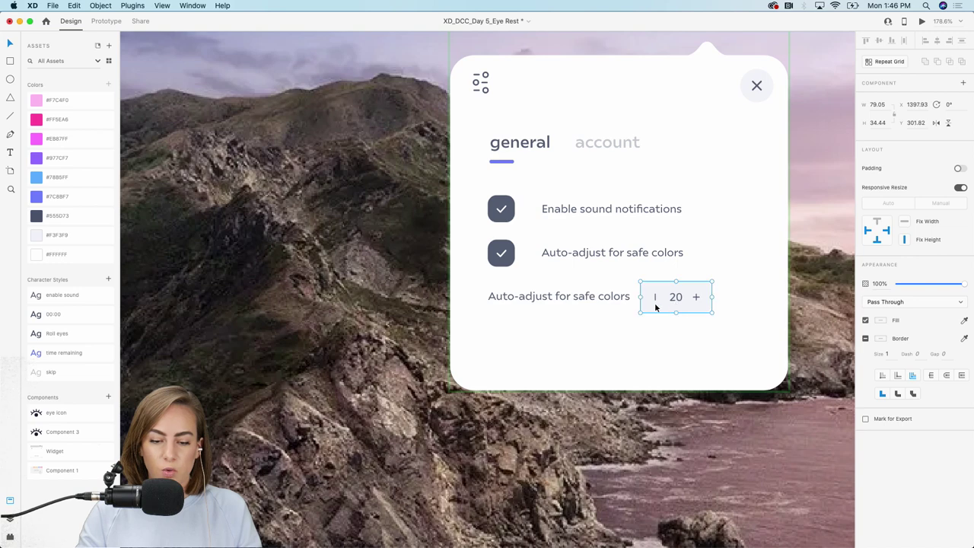
{"action": "key", "text": "Delete"}
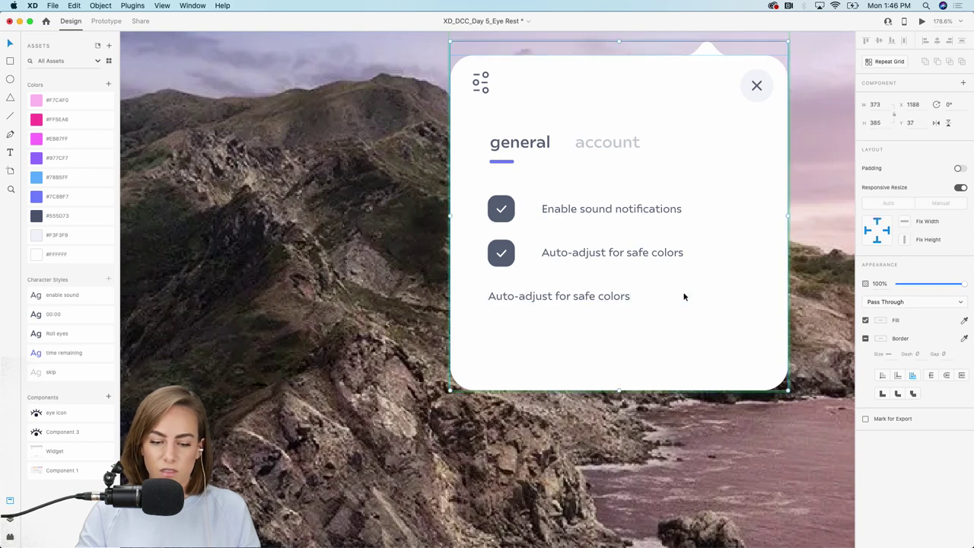
{"action": "double_click", "coordinate": [683, 296]}
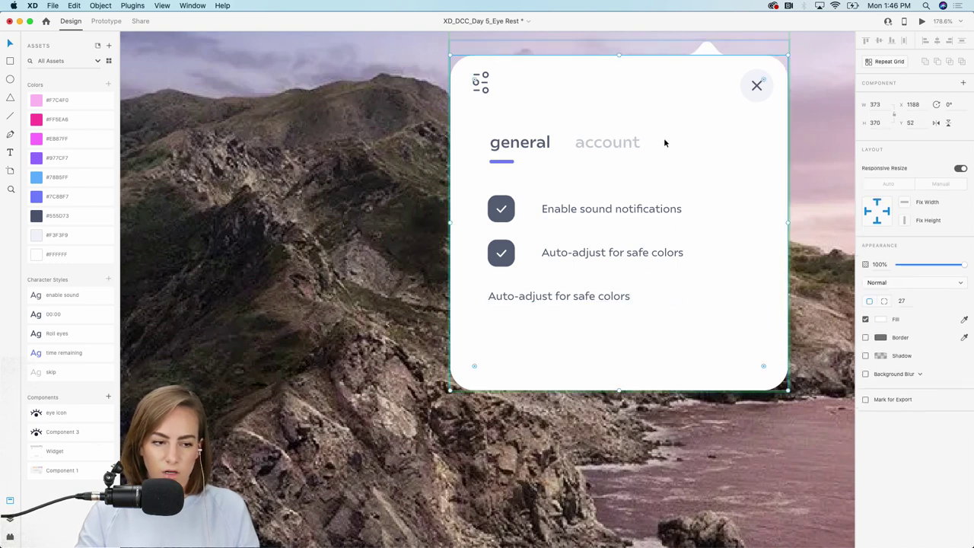
{"action": "key", "text": "Escape"}
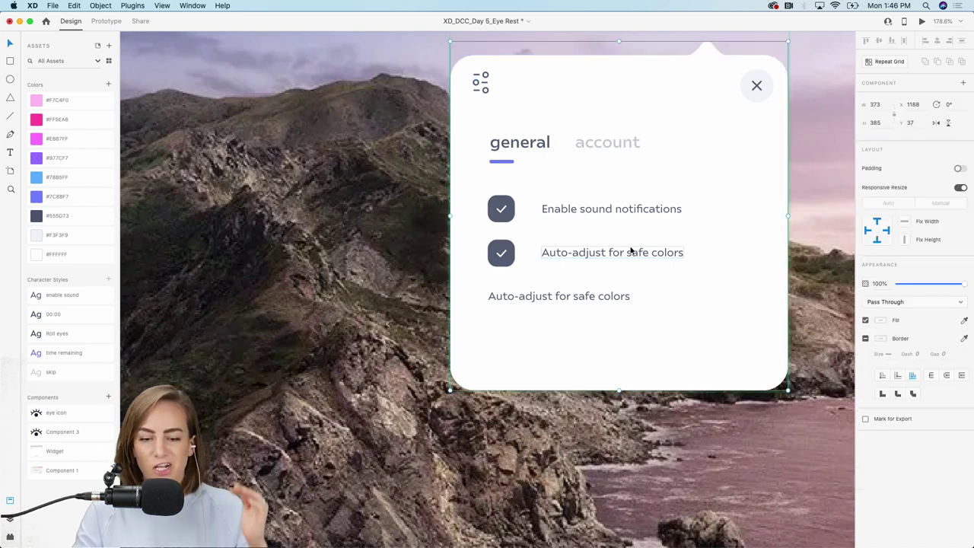
{"action": "key", "text": "cmd+z"}
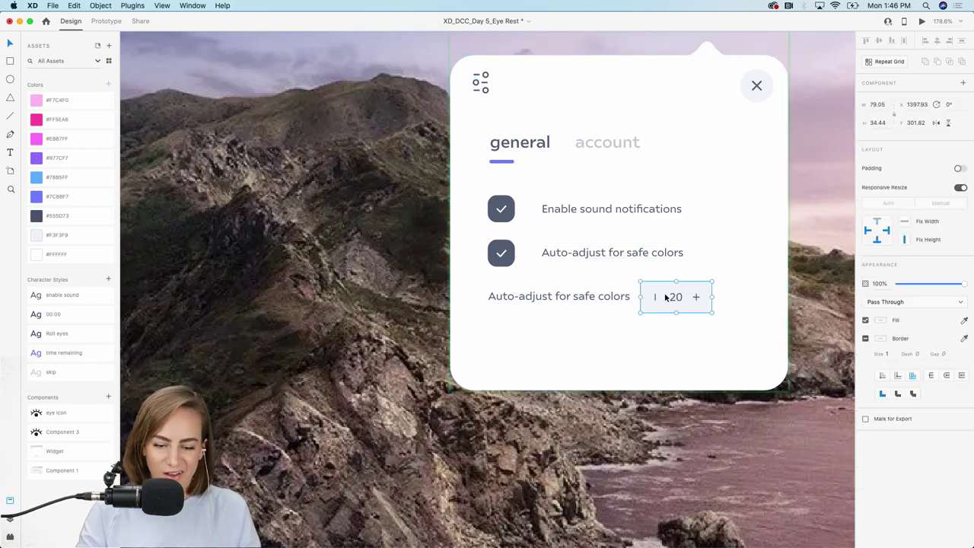
Retype the third label as 'Timer set for every'
{"action": "double_click", "coordinate": [604, 297]}
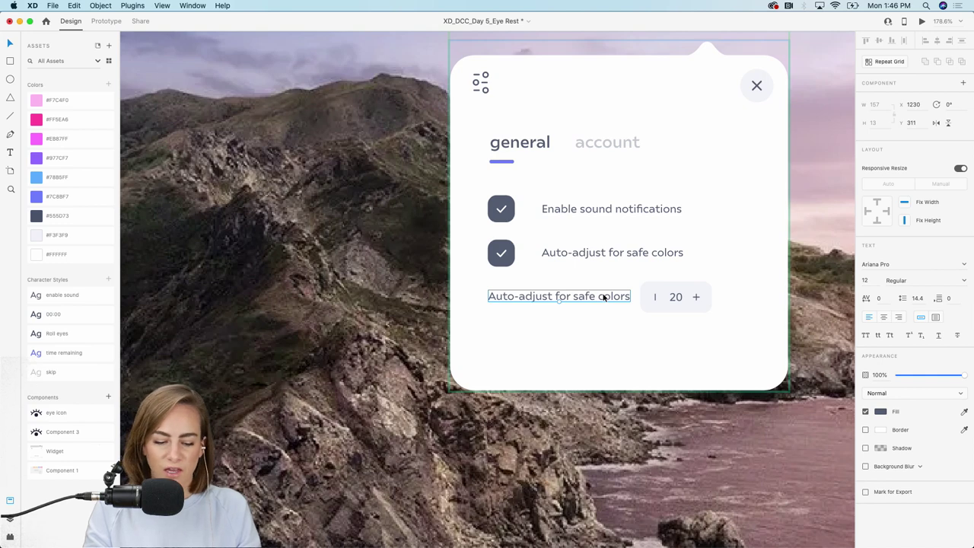
{"action": "key", "text": "cmd+a"}
{"action": "type", "text": "Timer"}
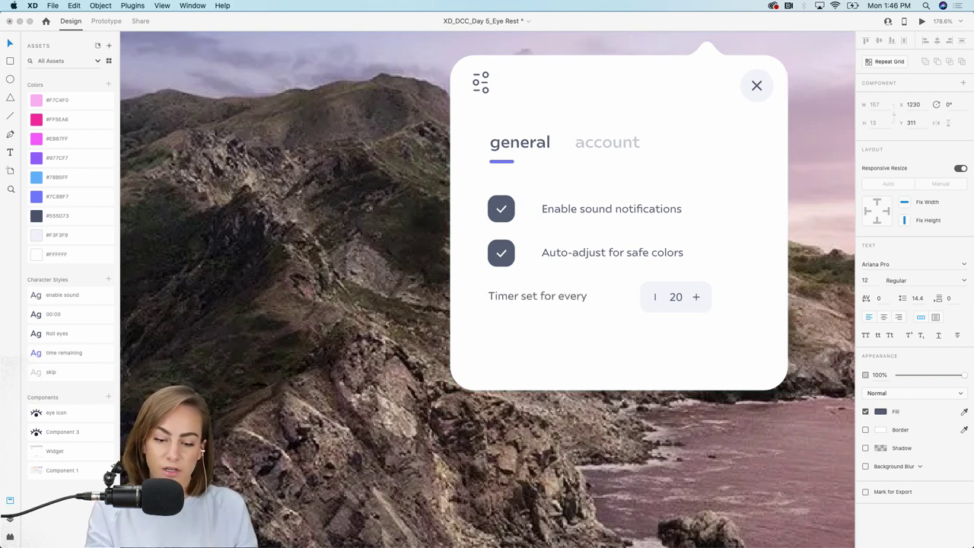
{"action": "key", "text": "Escape"}
Duplicate the timer label, place it right of the stepper, and change it to 'mins'
{"action": "key", "text": "cmd+d"}
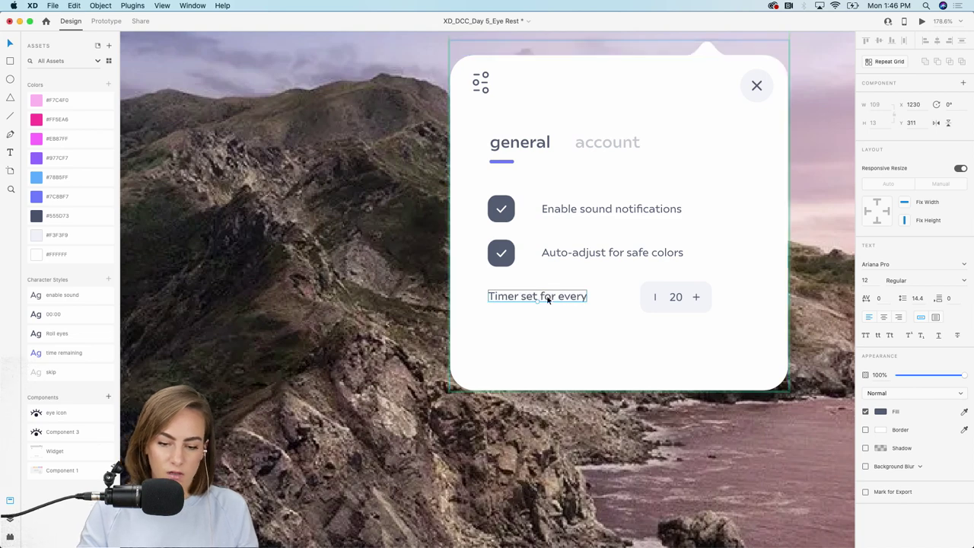
{"action": "left_click_drag", "start_coordinate": [548, 298], "coordinate": [637, 298]}
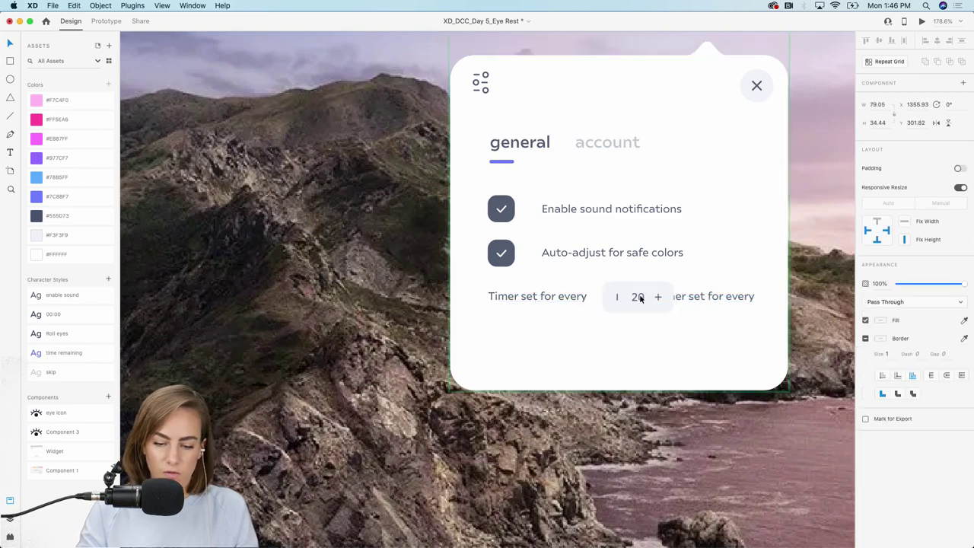
{"action": "left_click", "coordinate": [695, 300]}
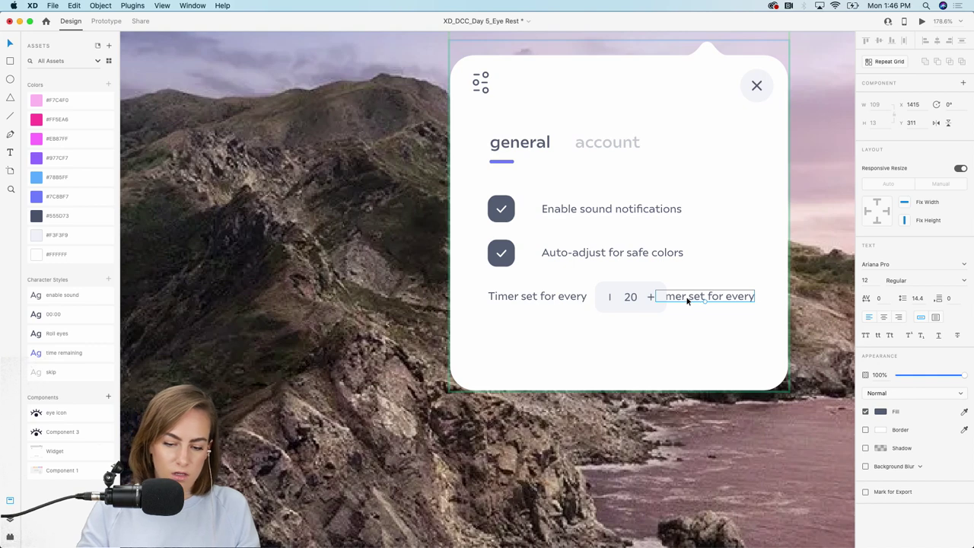
{"action": "double_click", "coordinate": [688, 300]}
{"action": "type", "text": "mins"}
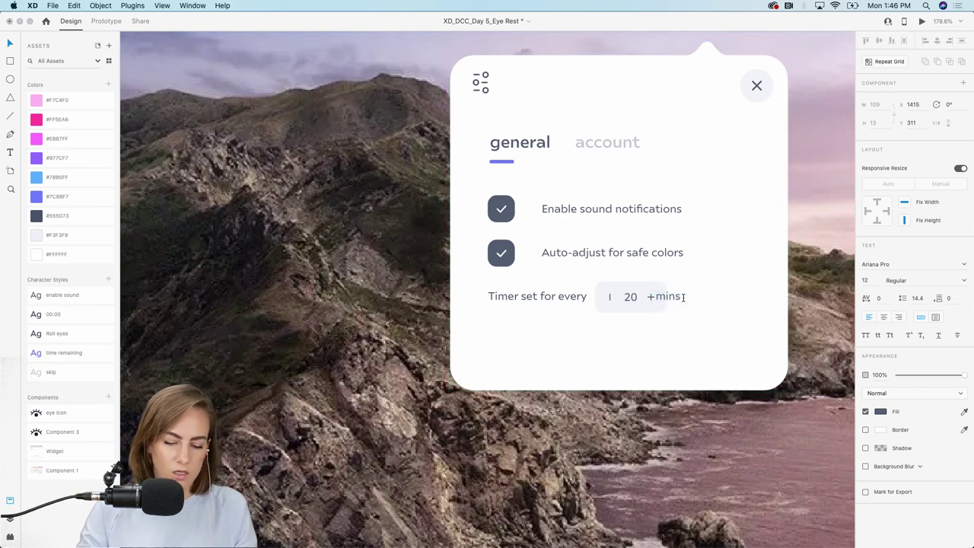
{"action": "key", "text": "Escape"}
{"action": "left_click_drag", "start_coordinate": [675, 297], "coordinate": [704, 298]}
{"action": "key", "text": "Escape"}
{"action": "key", "text": "Right"}
{"action": "key", "text": "Right"}
{"action": "key", "text": "Right"}
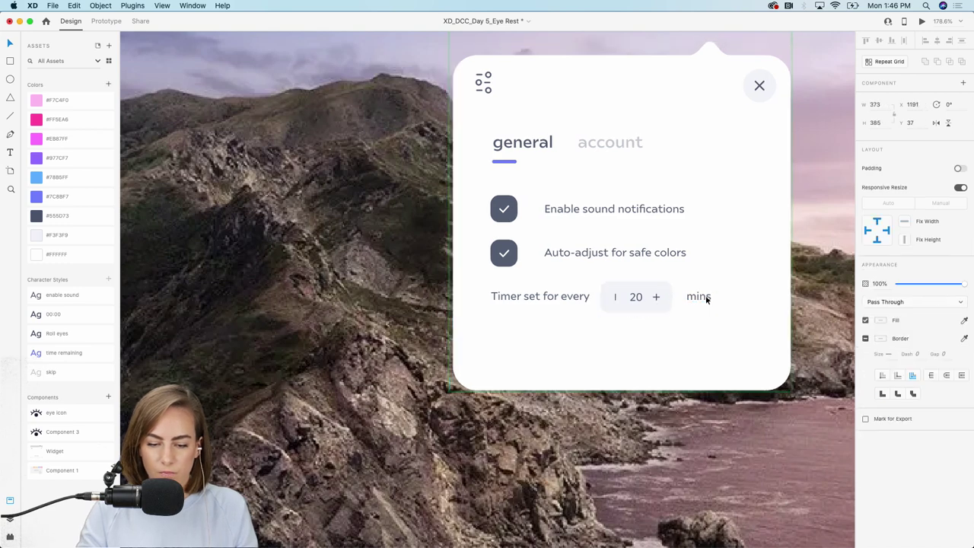
{"action": "key", "text": "Left"}
{"action": "key", "text": "Left"}
{"action": "key", "text": "Left"}
{"action": "double_click", "coordinate": [697, 296]}
{"action": "left_click_drag", "start_coordinate": [698, 297], "coordinate": [711, 297]}
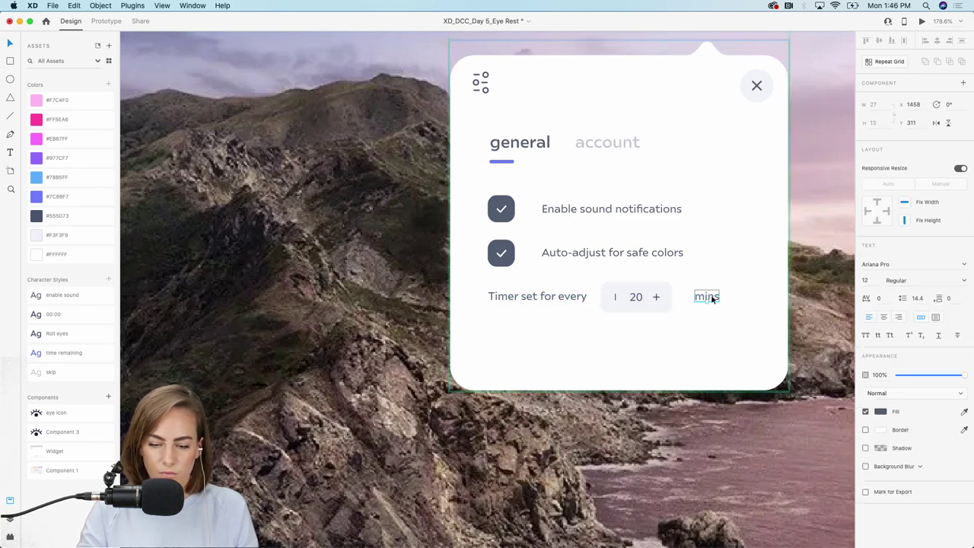
Draw a small circle below the timer row and make it a repeat grid
{"action": "left_click", "coordinate": [658, 300]}
{"action": "key", "text": "Escape"}
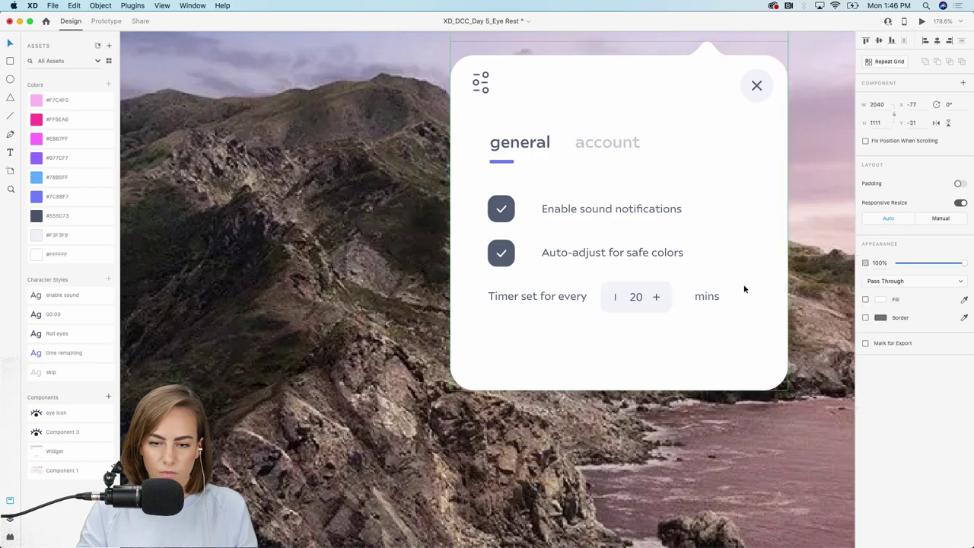
{"action": "scroll", "coordinate": [619, 308], "scroll_direction": "down", "scroll_amount": 5}
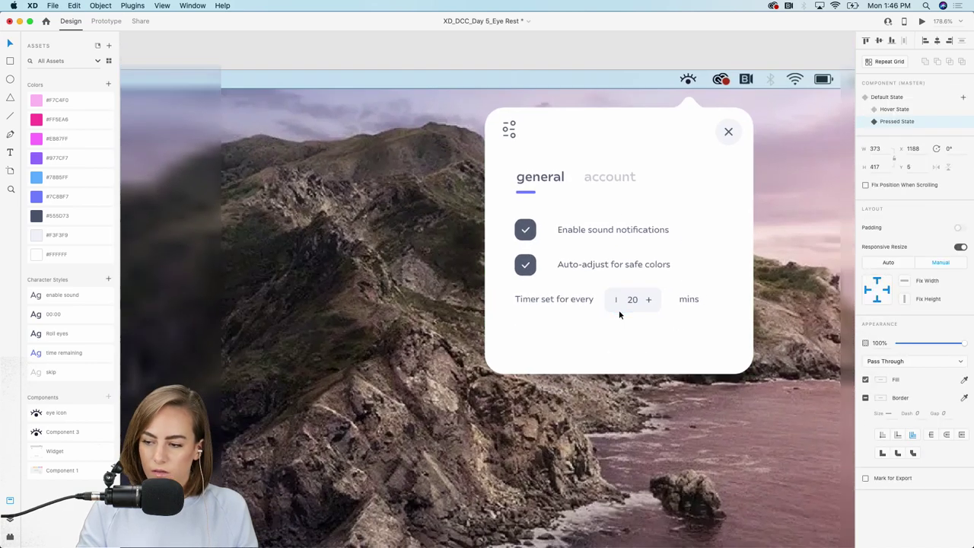
{"action": "scroll", "coordinate": [557, 333], "scroll_direction": "up", "scroll_amount": 5}
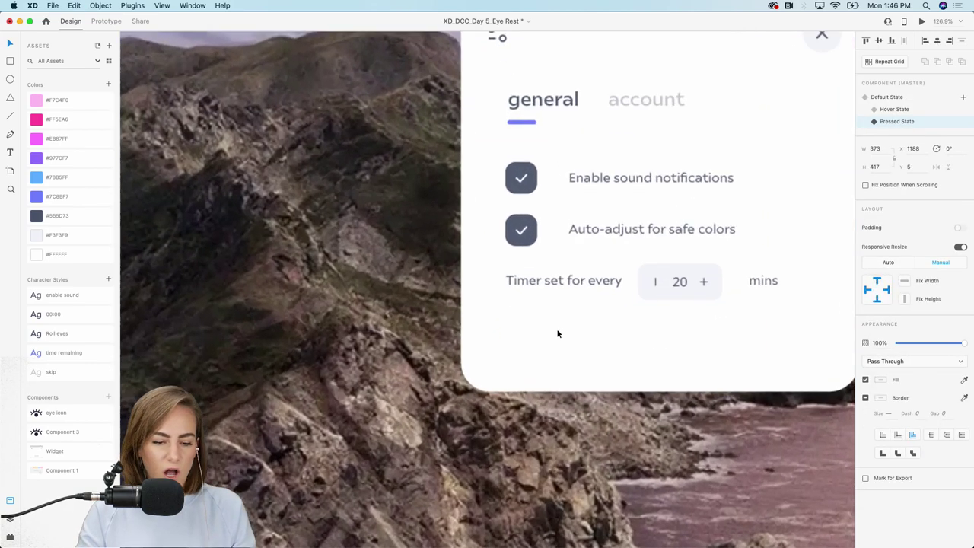
{"action": "left_click", "coordinate": [582, 300]}
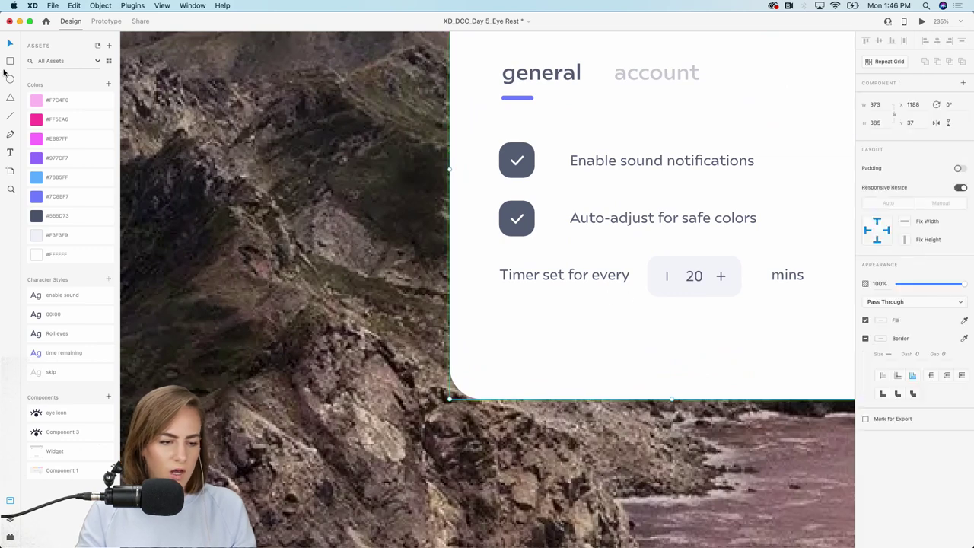
{"action": "mouse_move", "coordinate": [501, 303]}
{"action": "left_mouse_down"}
{"action": "mouse_move", "coordinate": [544, 339]}
{"action": "mouse_move", "coordinate": [523, 326]}
{"action": "mouse_move", "coordinate": [801, 326]}
{"action": "mouse_move", "coordinate": [771, 335]}
{"action": "left_mouse_up"}
{"action": "left_click", "coordinate": [888, 61]}
Widen the grid's gaps, remove the circle borders, and fill them blue-purple #7C8BF7
{"action": "scroll", "coordinate": [794, 325], "scroll_direction": "down", "scroll_amount": 5}
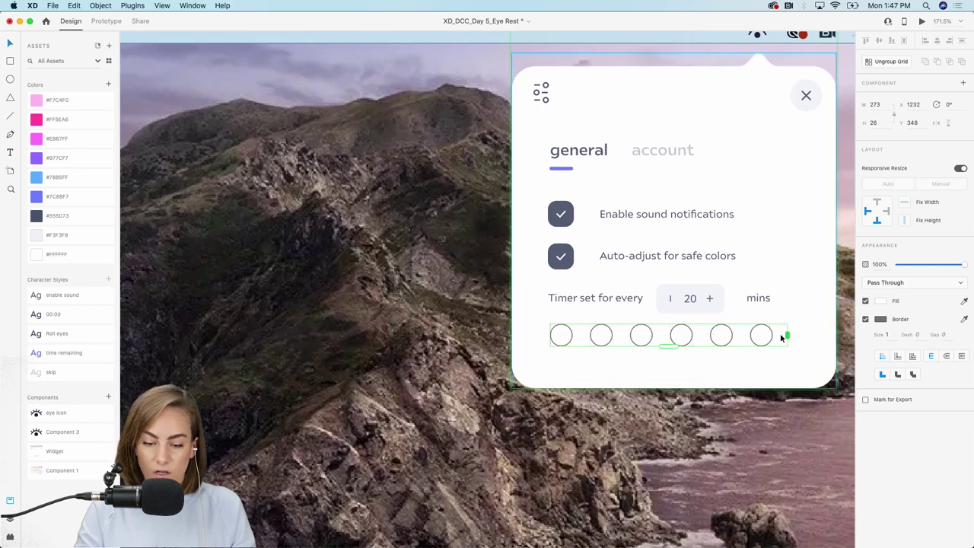
{"action": "left_click_drag", "start_coordinate": [583, 336], "coordinate": [588, 337]}
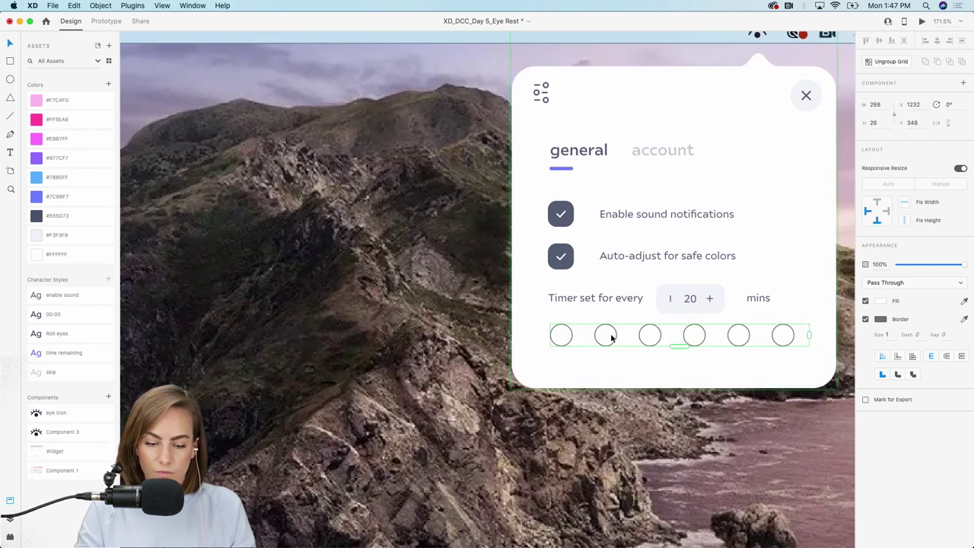
{"action": "left_click", "coordinate": [866, 319]}
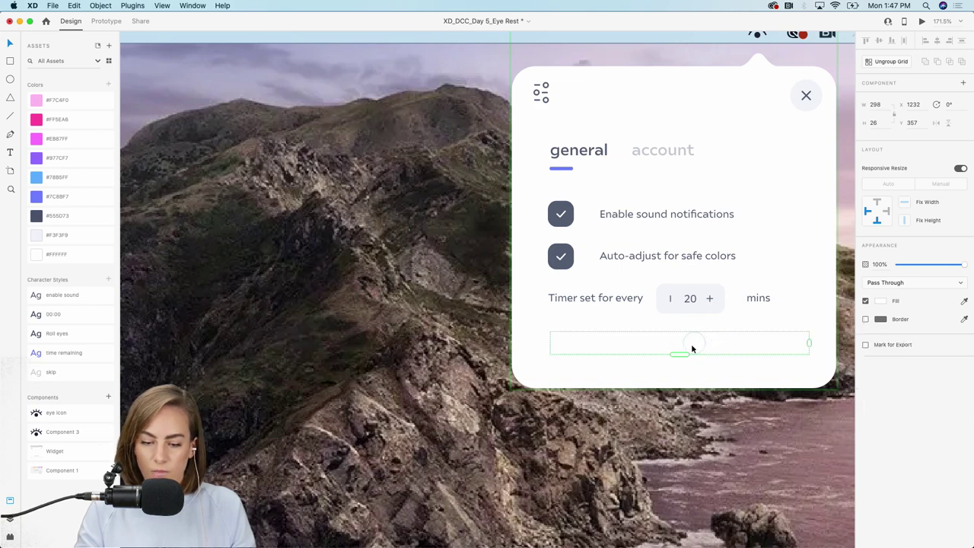
{"action": "left_click", "coordinate": [61, 102]}
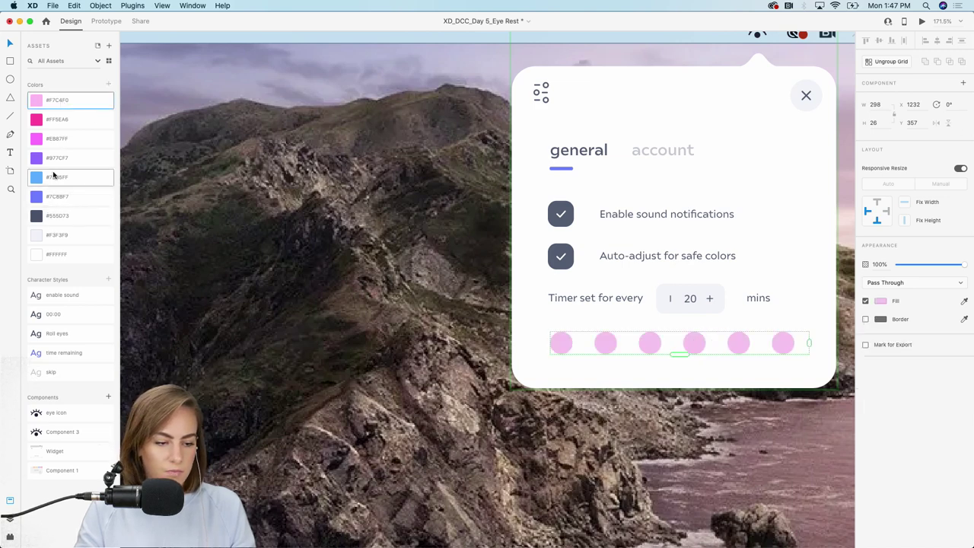
{"action": "left_click", "coordinate": [57, 197]}
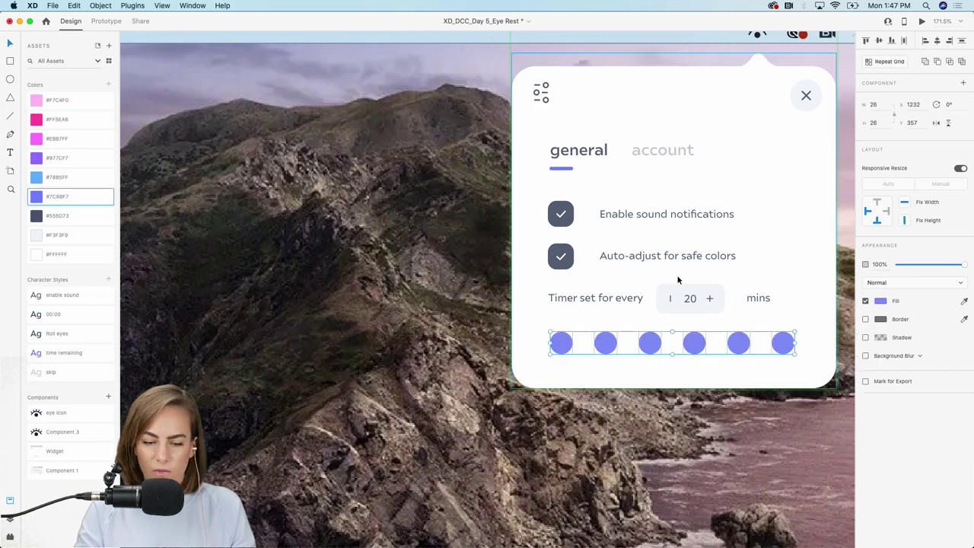
{"action": "scroll", "coordinate": [678, 279], "scroll_direction": "up", "scroll_amount": 3}
{"action": "left_click", "coordinate": [567, 420]}
Colour circles two to six #78B5FF, #977CF7, pink, #FF5EA6 and #F7C4F0
{"action": "left_click", "coordinate": [564, 390]}
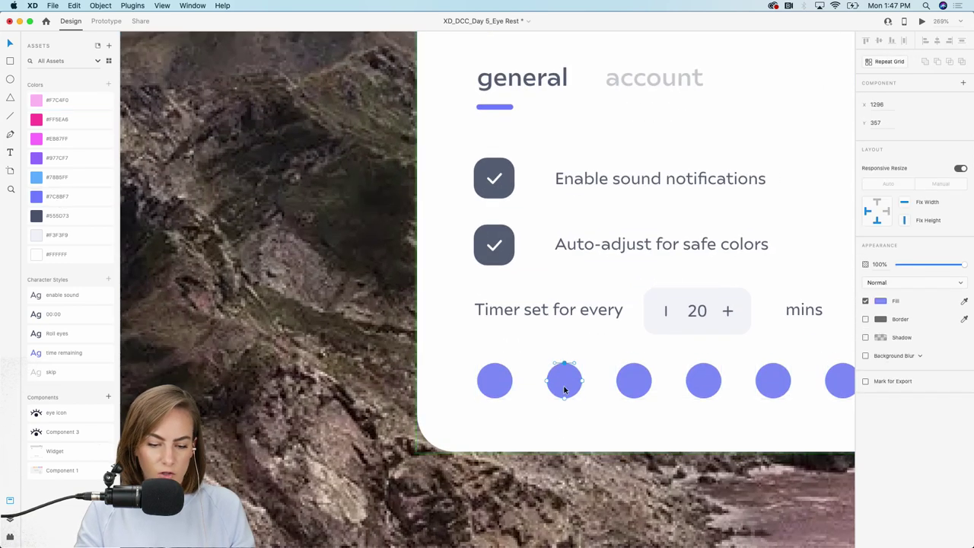
{"action": "left_click", "coordinate": [55, 179]}
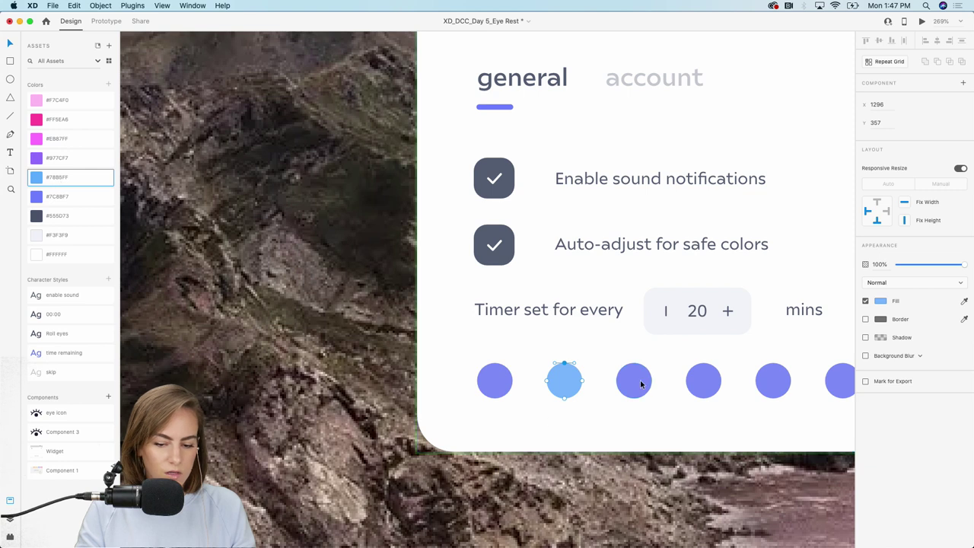
{"action": "left_click", "coordinate": [642, 384]}
{"action": "left_click", "coordinate": [44, 161]}
{"action": "left_click", "coordinate": [703, 380]}
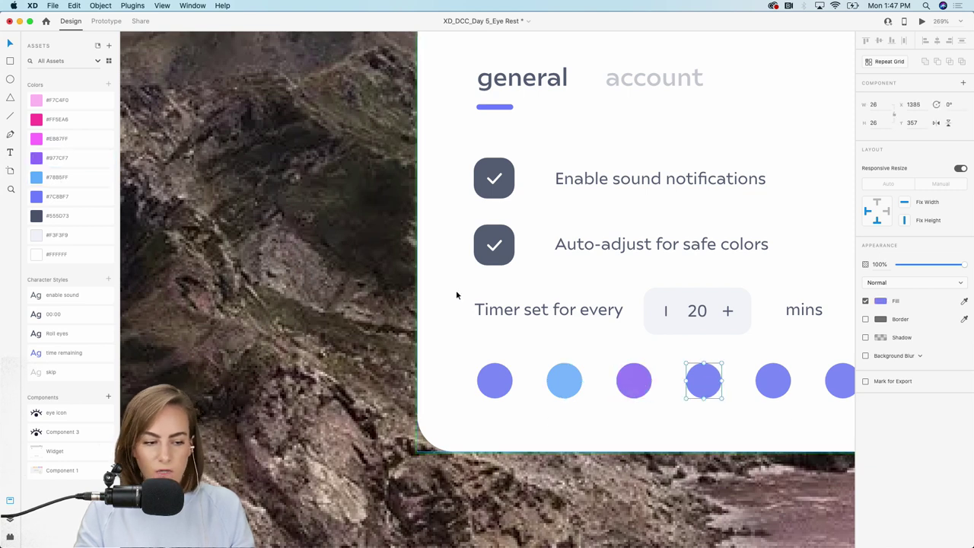
{"action": "left_click", "coordinate": [100, 141]}
{"action": "left_click", "coordinate": [777, 388]}
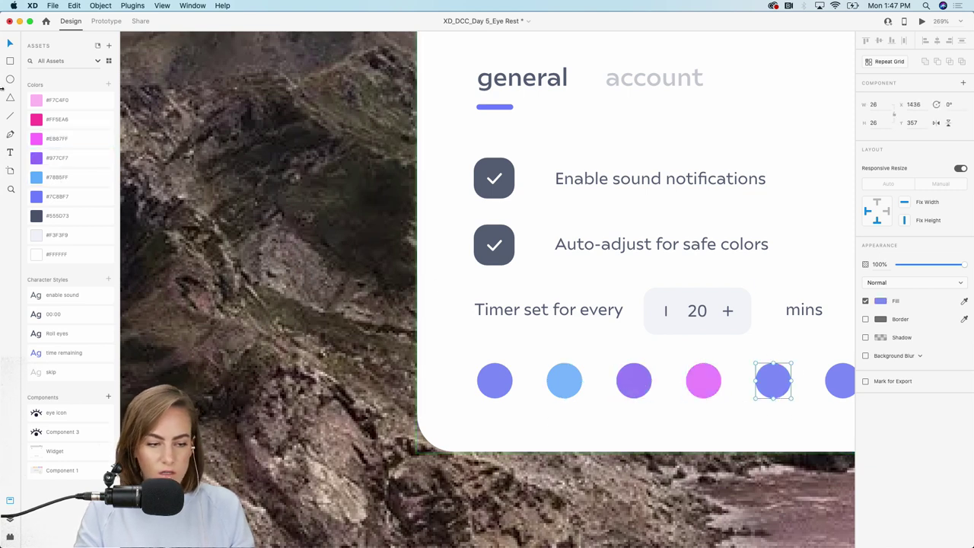
{"action": "left_click", "coordinate": [48, 118]}
{"action": "left_click", "coordinate": [850, 378]}
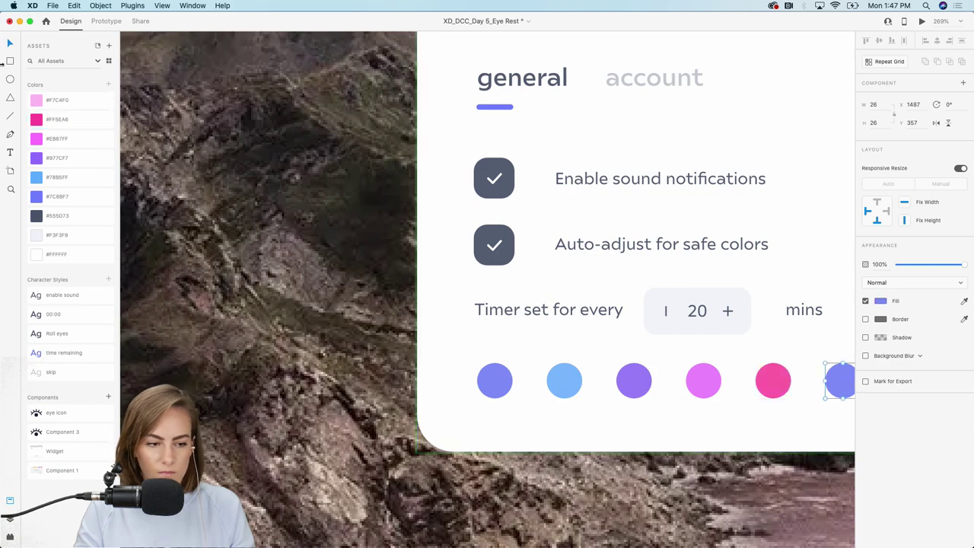
{"action": "left_click", "coordinate": [48, 102]}
{"action": "scroll", "coordinate": [728, 261], "scroll_direction": "down", "scroll_amount": 5}
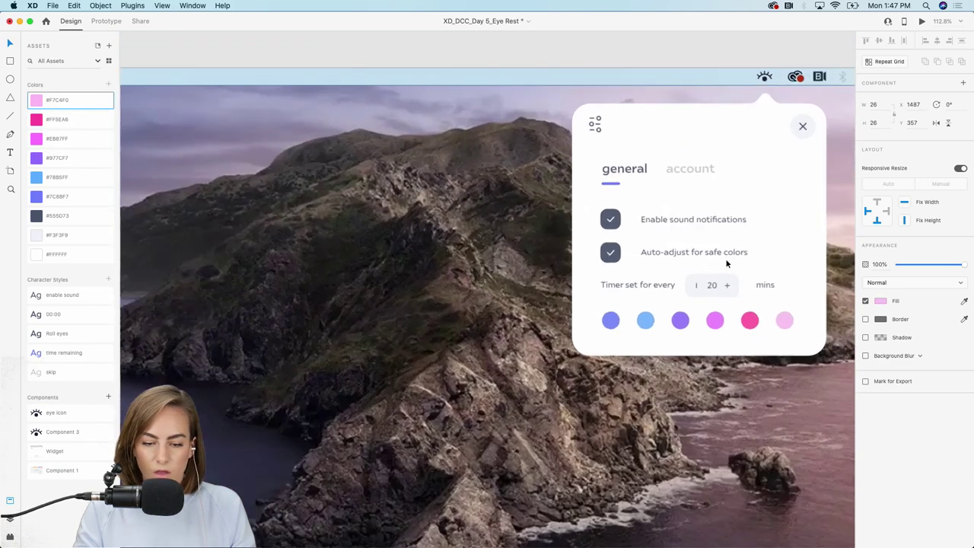
Enlarge the first circle, fill it #F3F3F9, and add a size-2 #555D73 border at 25% opacity
{"action": "scroll", "coordinate": [638, 373], "scroll_direction": "up", "scroll_amount": 5}
{"action": "left_click", "coordinate": [620, 394]}
{"action": "left_click", "coordinate": [464, 404]}
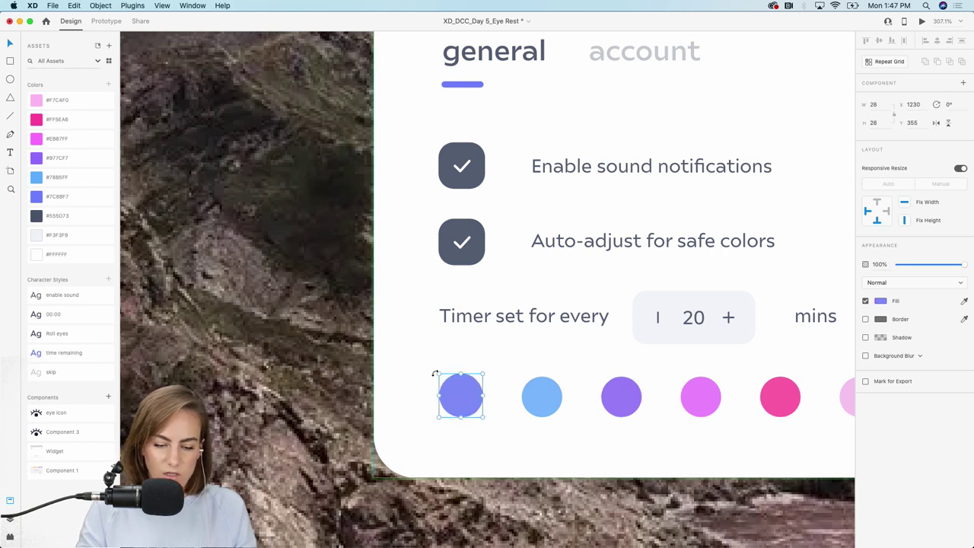
{"action": "left_click_drag", "start_coordinate": [484, 416], "coordinate": [491, 425]}
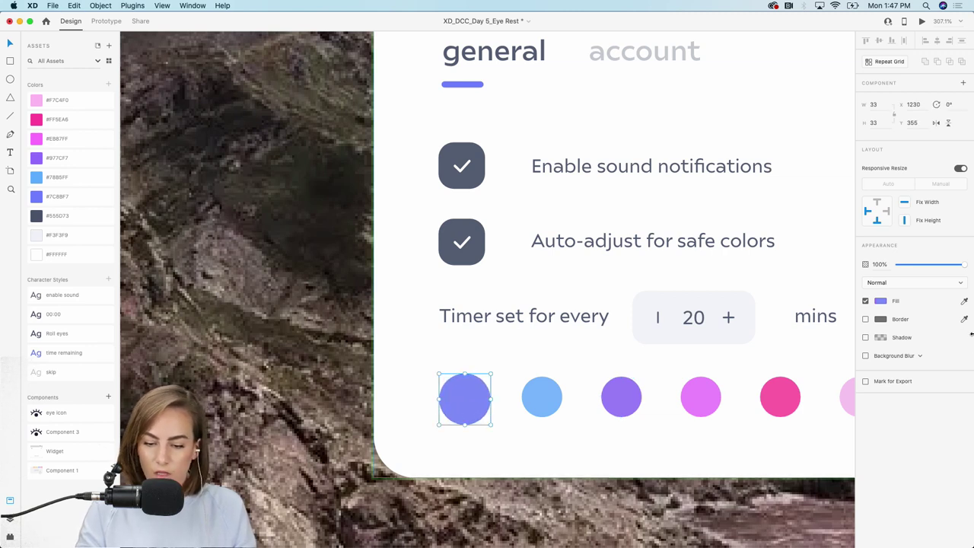
{"action": "left_click", "coordinate": [866, 319]}
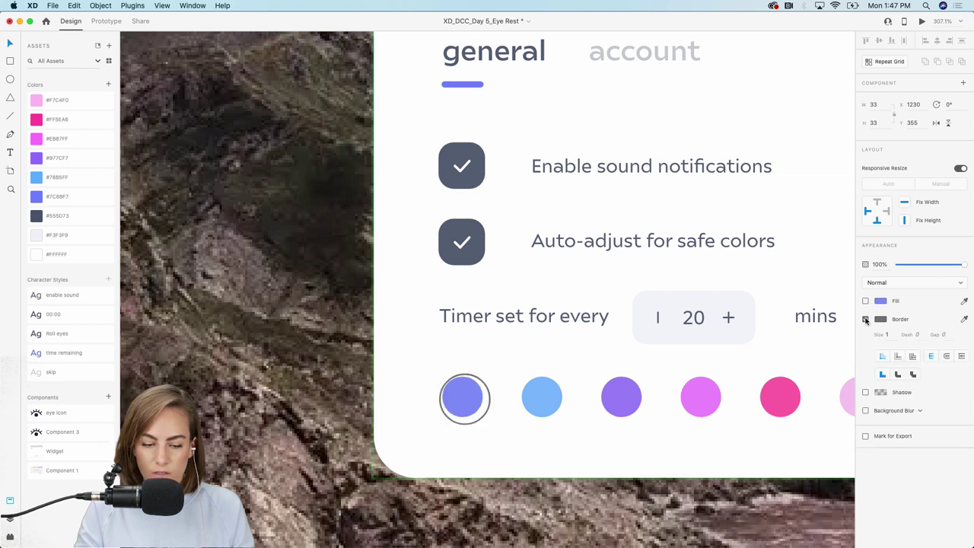
{"action": "left_click_drag", "start_coordinate": [438, 374], "coordinate": [432, 366]}
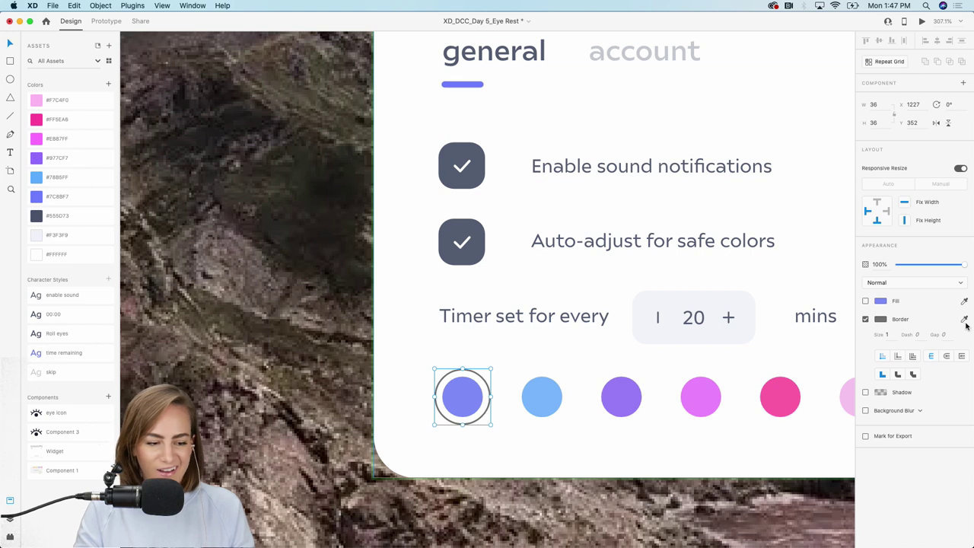
{"action": "left_click", "coordinate": [43, 236]}
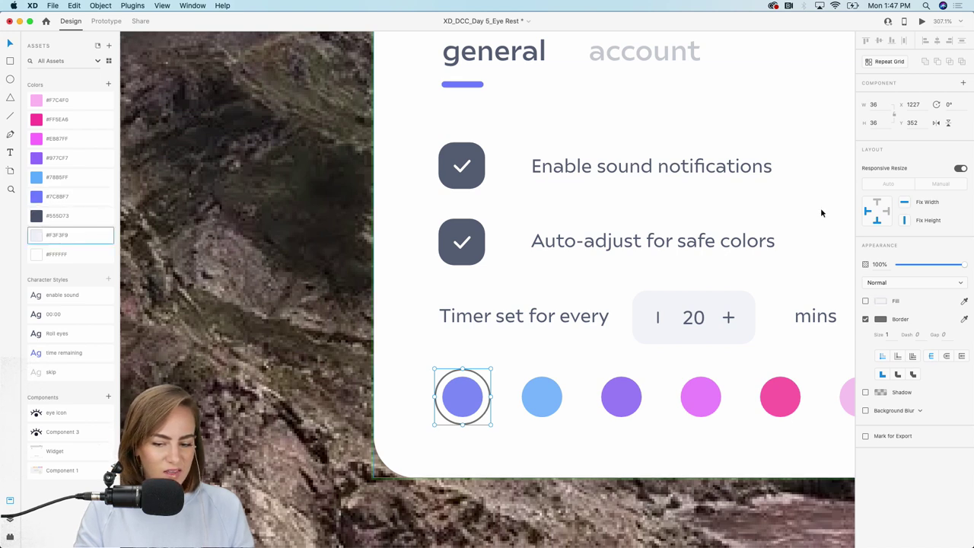
{"action": "left_click", "coordinate": [965, 319]}
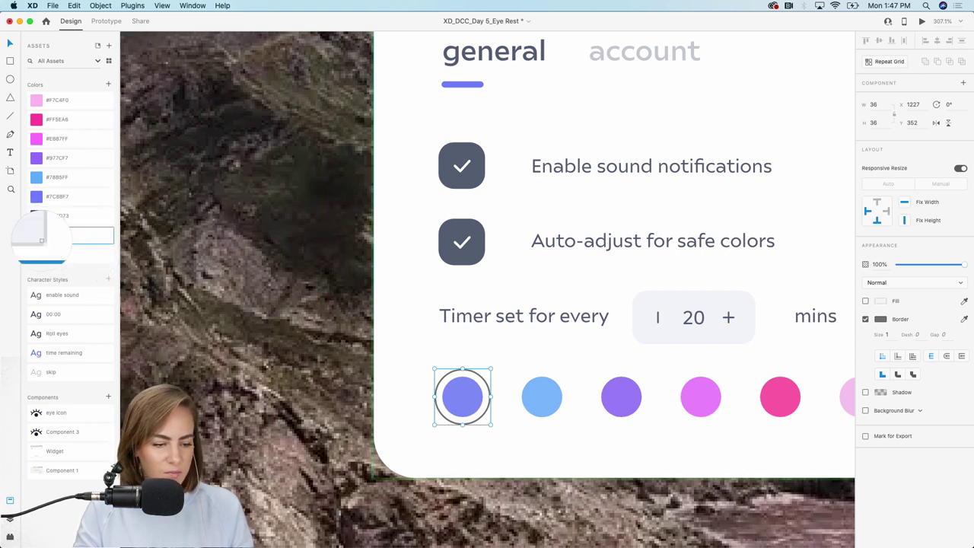
{"action": "left_click", "coordinate": [38, 219]}
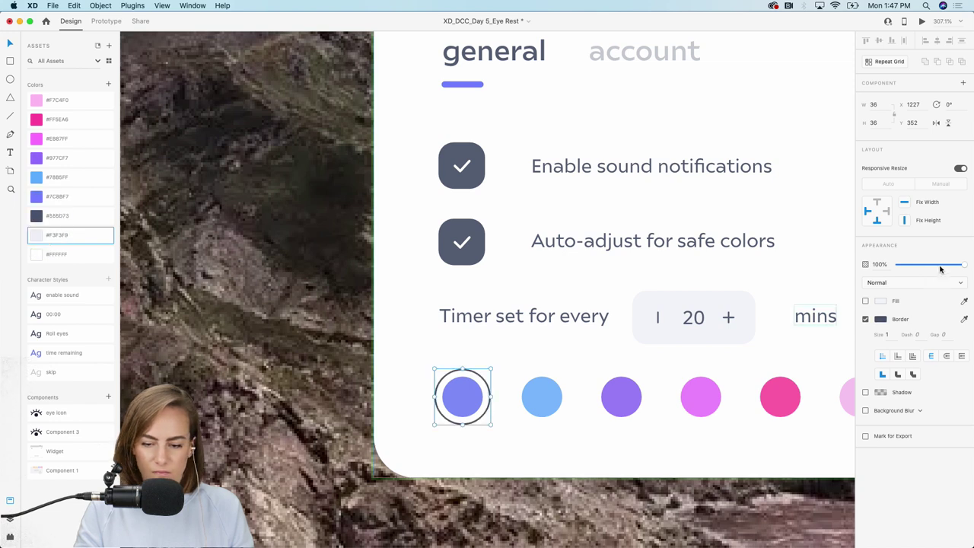
{"action": "left_click_drag", "start_coordinate": [941, 264], "coordinate": [916, 266]}
{"action": "type", "text": "2"}
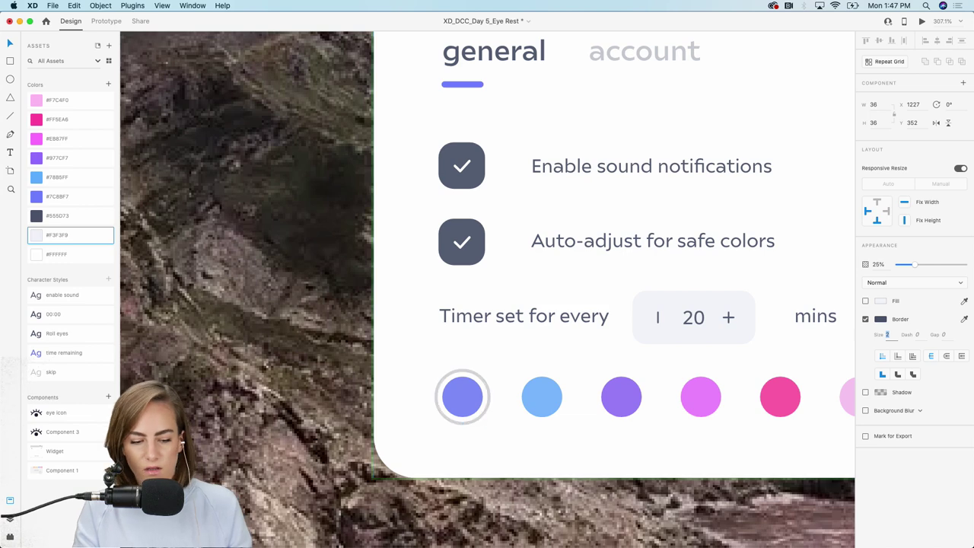
{"action": "key", "text": "super+0"}
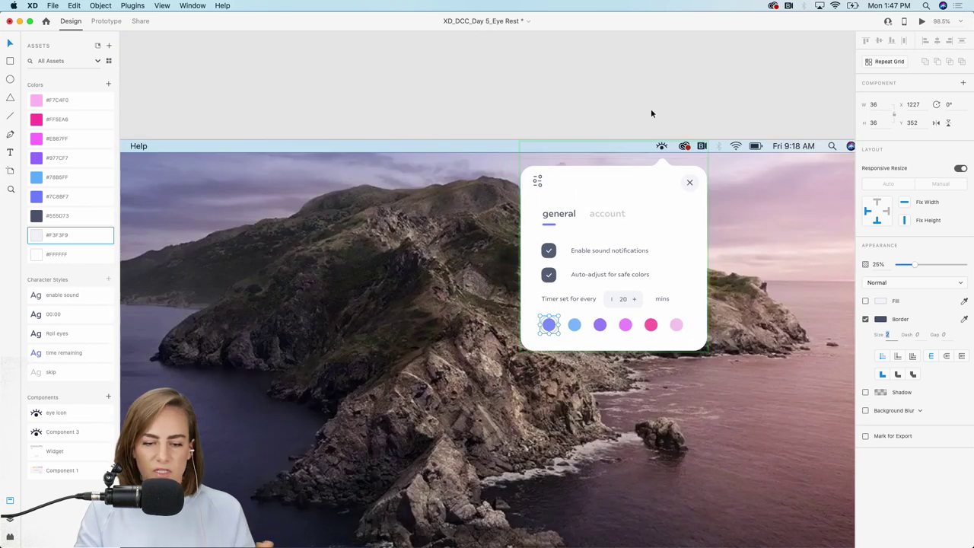
Lengthen the settings card's background rectangle to fit its contents
{"action": "left_click", "coordinate": [690, 234]}
{"action": "left_click_drag", "start_coordinate": [614, 351], "coordinate": [613, 366]}
{"action": "key", "text": "super+z"}
{"action": "double_click", "coordinate": [678, 276]}
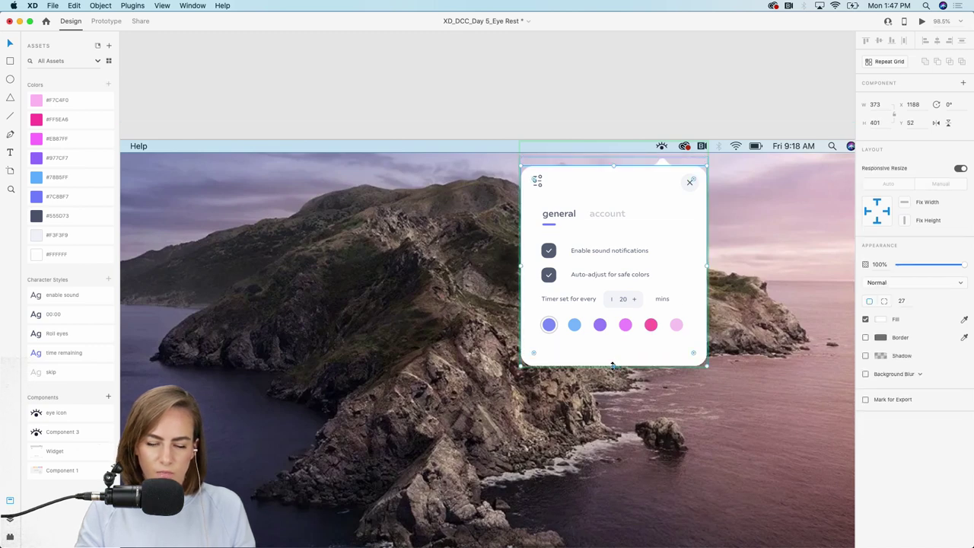
{"action": "left_click", "coordinate": [769, 95]}
{"action": "scroll", "coordinate": [768, 95], "scroll_direction": "up", "scroll_amount": 2}
Review the widget's Default, Hover and Pressed states, then switch to Prototype mode
{"action": "left_click", "coordinate": [573, 234]}
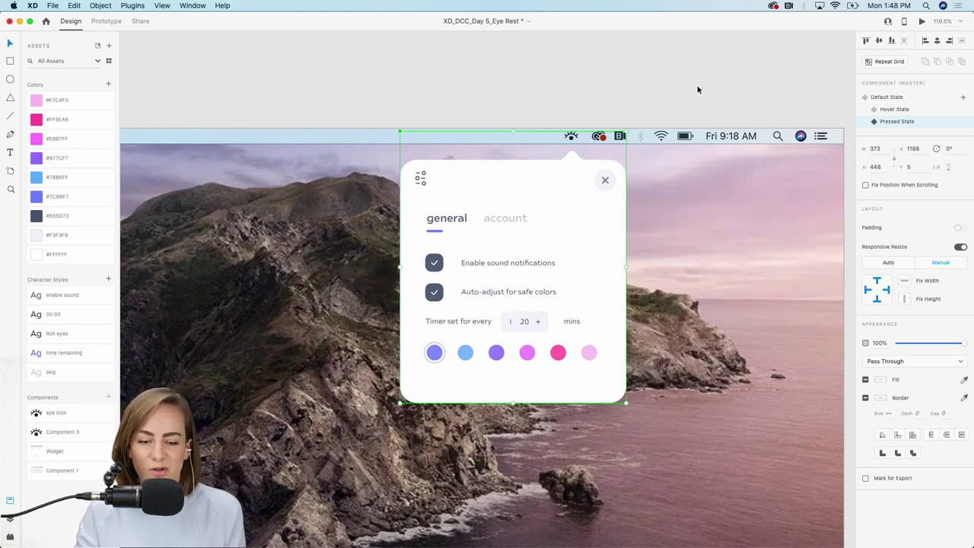
{"action": "left_click", "coordinate": [891, 99]}
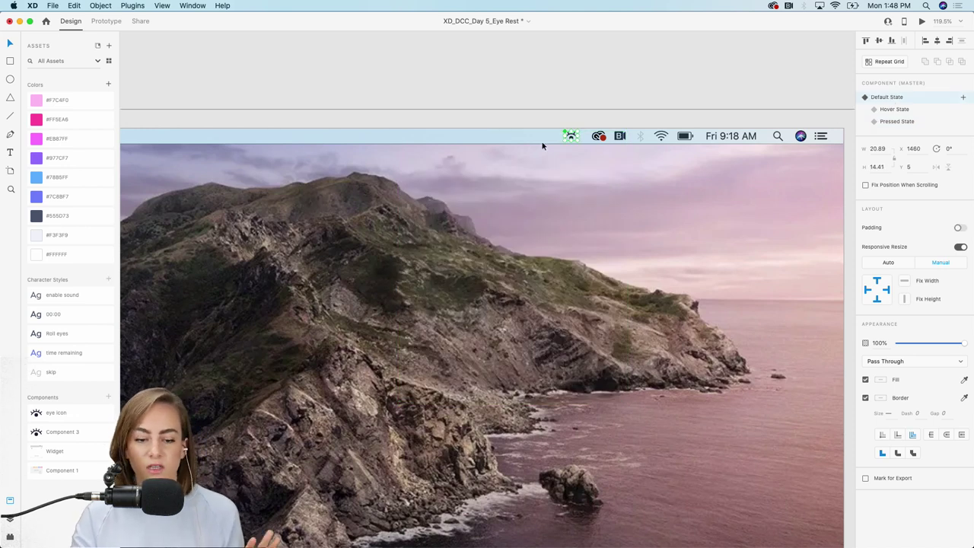
{"action": "left_click", "coordinate": [892, 111]}
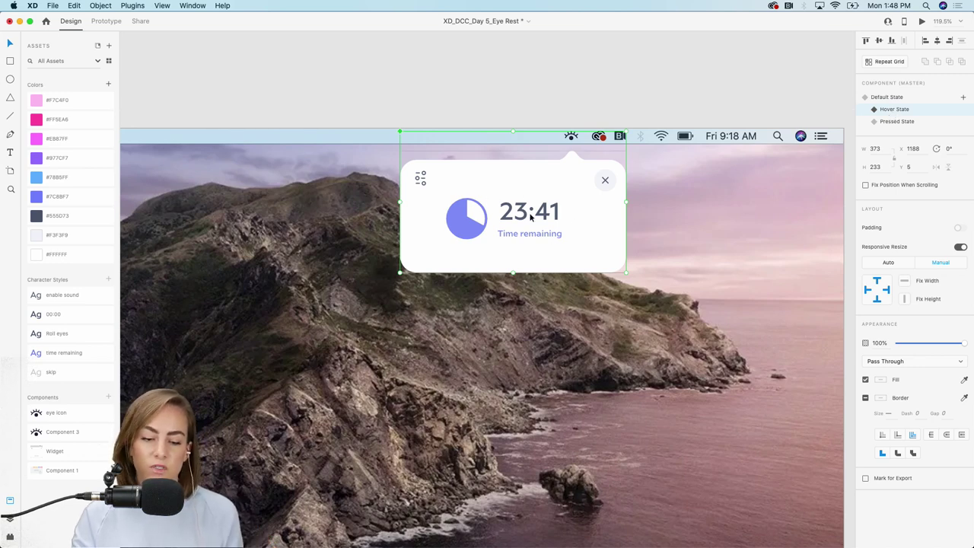
{"action": "left_click", "coordinate": [891, 122]}
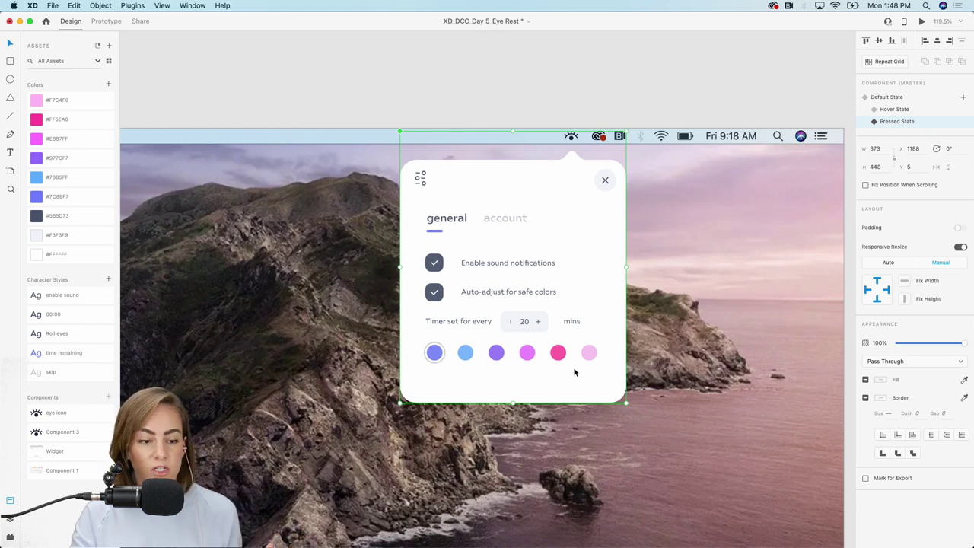
{"action": "left_click", "coordinate": [106, 21]}
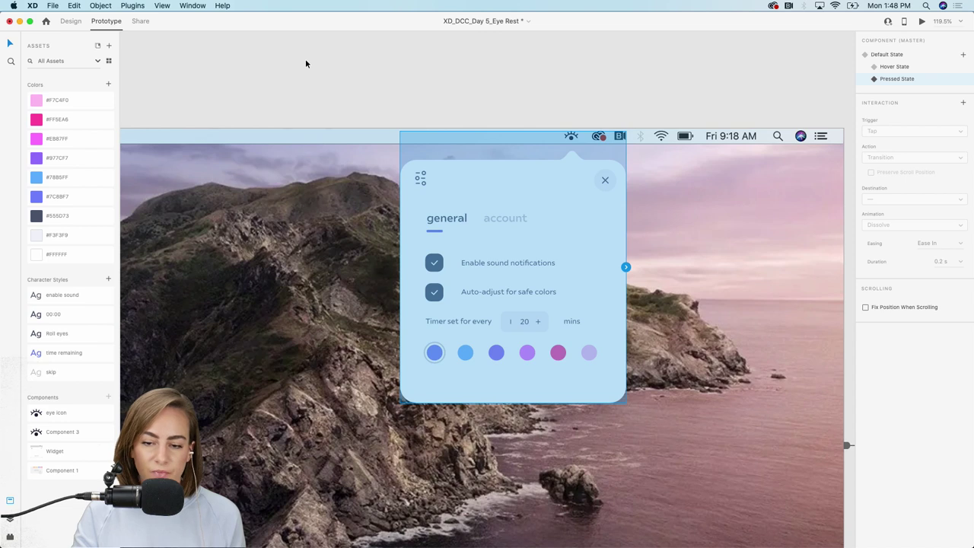
Give the eye icon's Default State a Tap trigger that transitions to Pressed State
{"action": "left_click", "coordinate": [894, 55]}
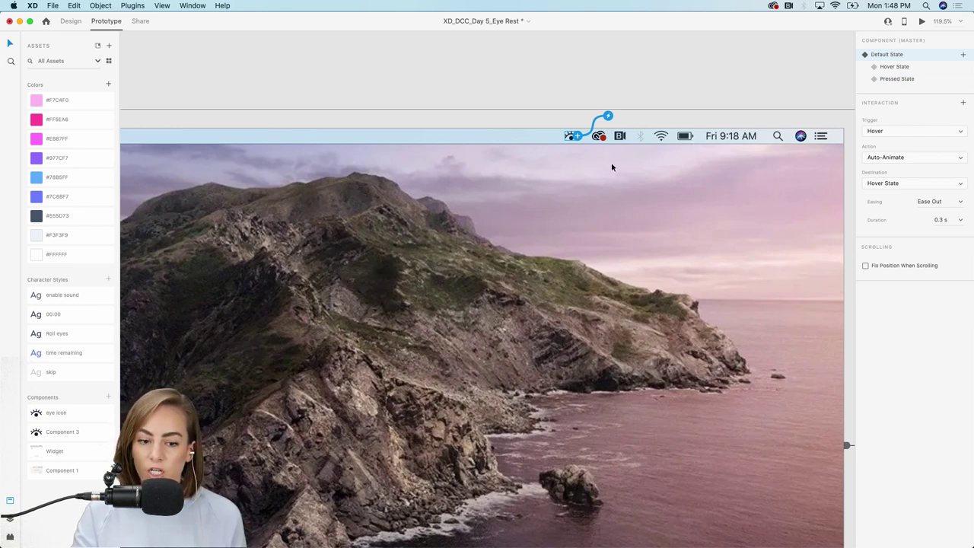
{"action": "left_click", "coordinate": [578, 136]}
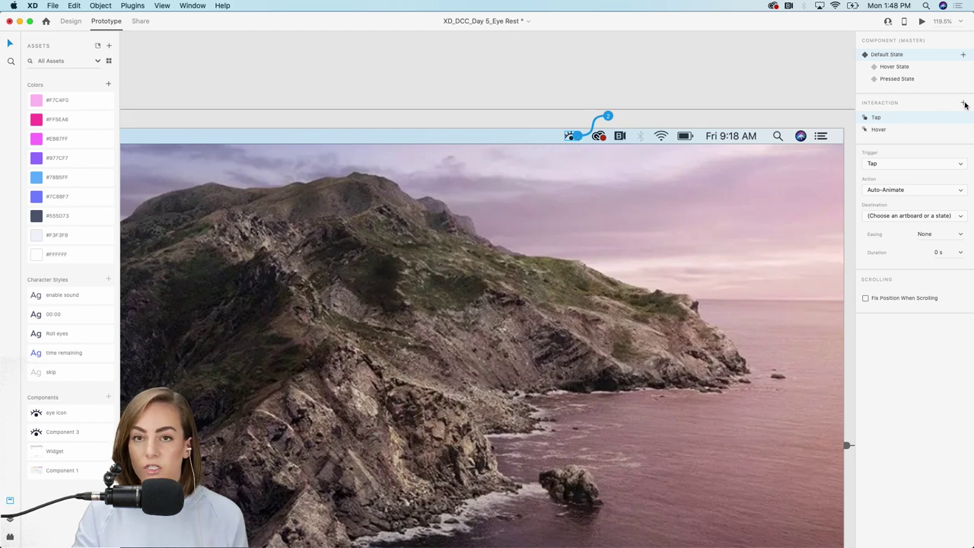
{"action": "scroll", "coordinate": [683, 111], "scroll_direction": "up", "scroll_amount": 5}
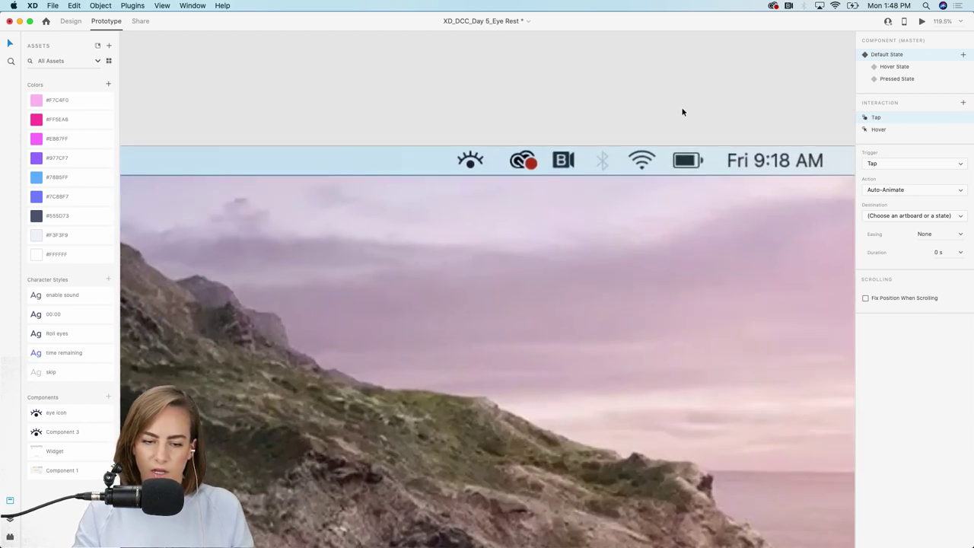
{"action": "left_click", "coordinate": [881, 164]}
{"action": "left_click", "coordinate": [938, 93]}
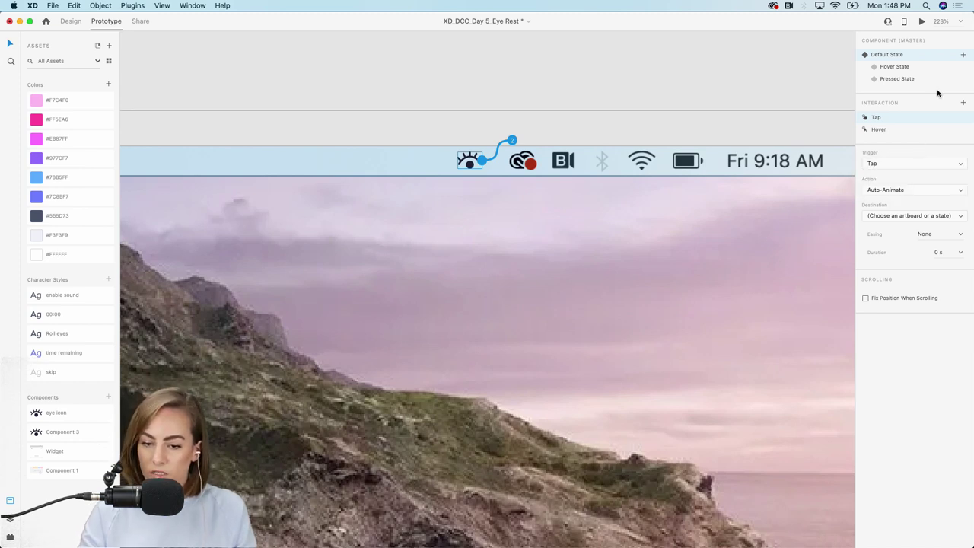
{"action": "left_click", "coordinate": [909, 191]}
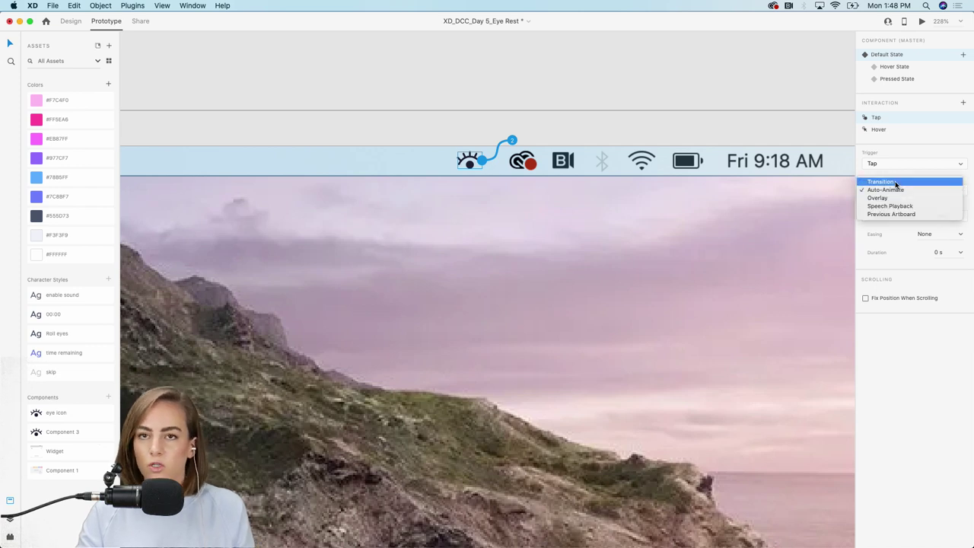
{"action": "left_click", "coordinate": [896, 184]}
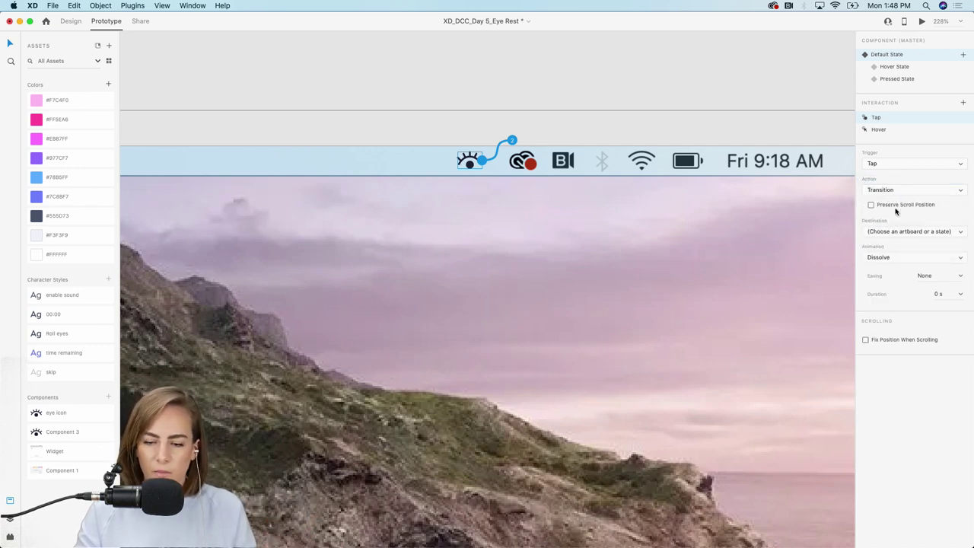
{"action": "left_click", "coordinate": [897, 232]}
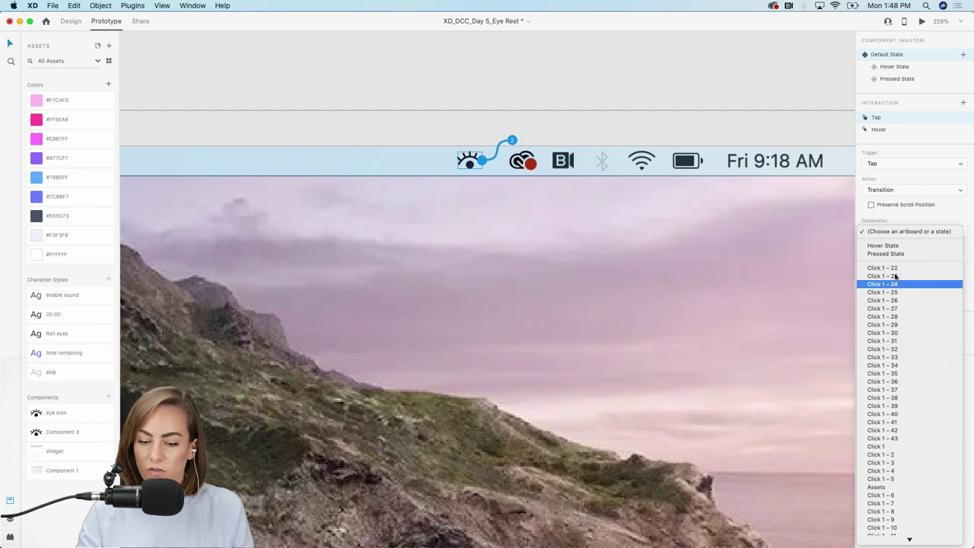
{"action": "left_click", "coordinate": [890, 254]}
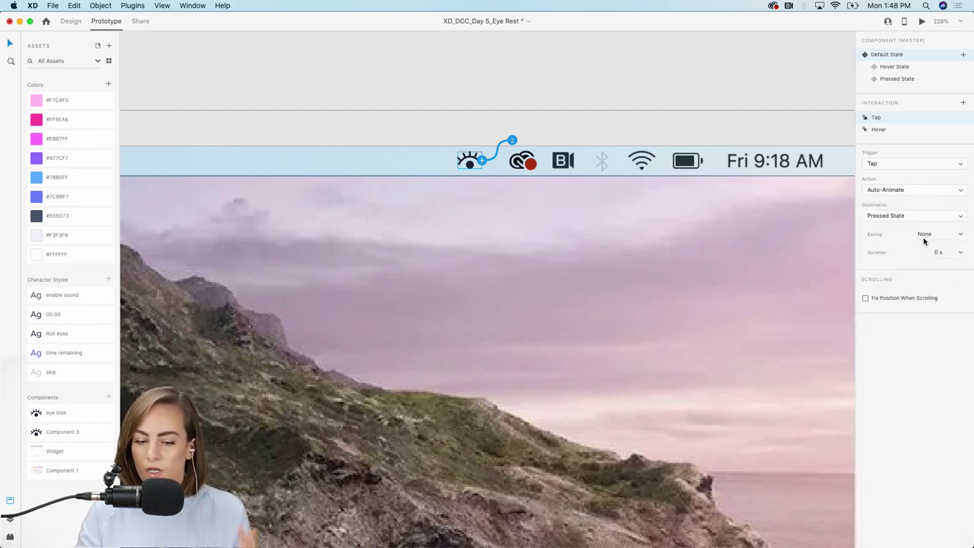
{"action": "left_click", "coordinate": [735, 66]}
{"action": "scroll", "coordinate": [734, 63], "scroll_direction": "down", "scroll_amount": 10}
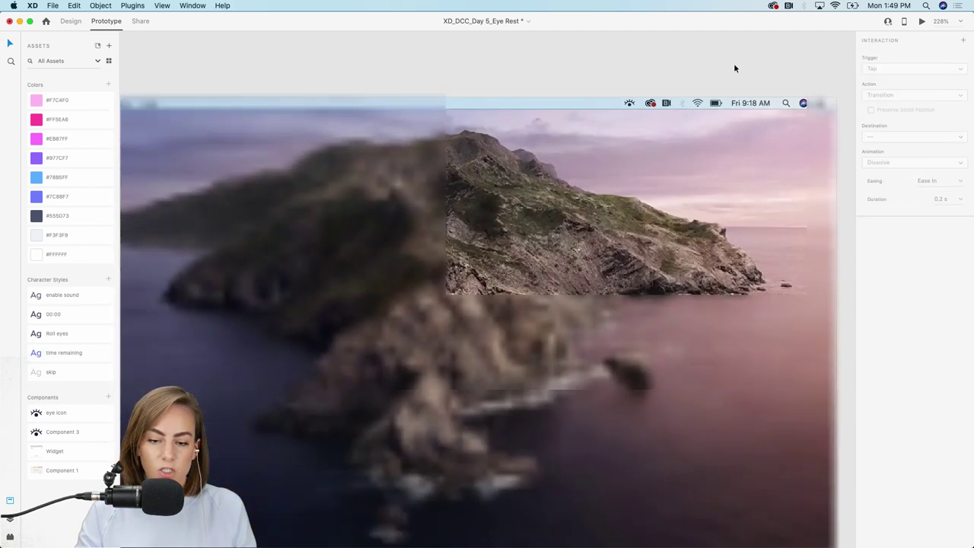
{"action": "left_click", "coordinate": [792, 84]}
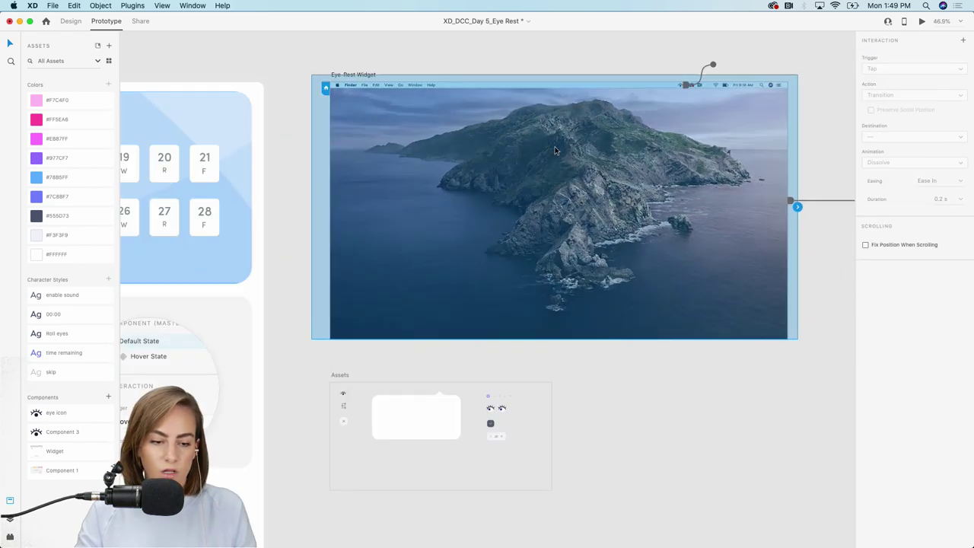
{"action": "left_click", "coordinate": [922, 21]}
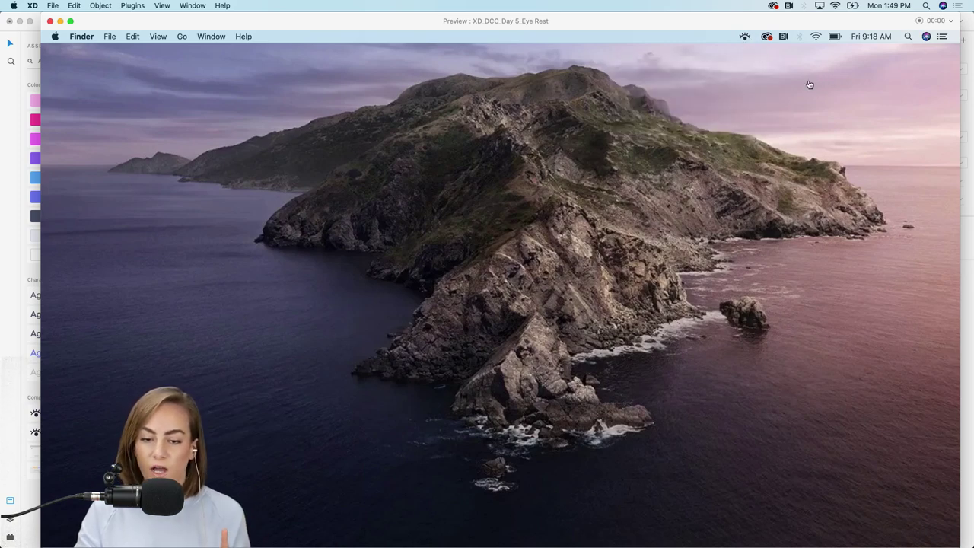
{"action": "mouse_move", "coordinate": [745, 38]}
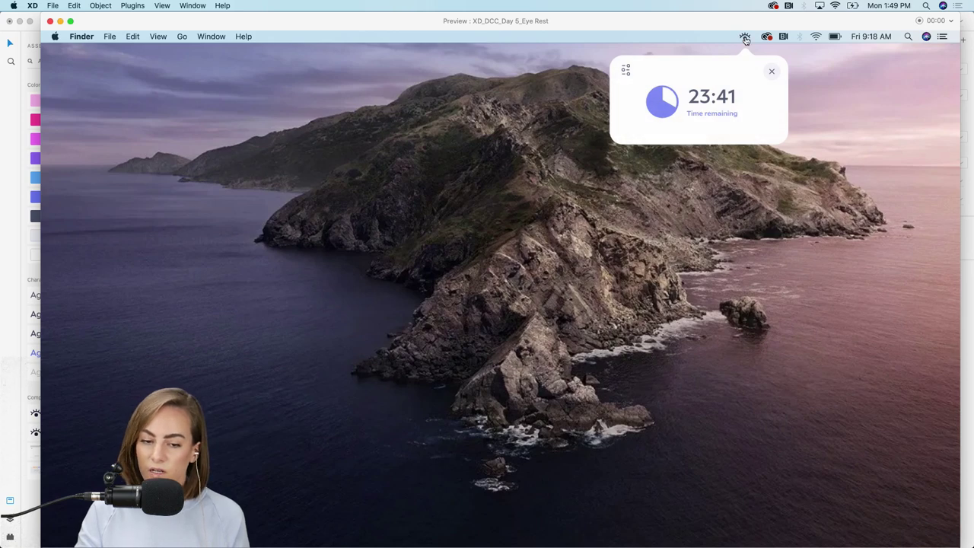
{"action": "left_click", "coordinate": [745, 38]}
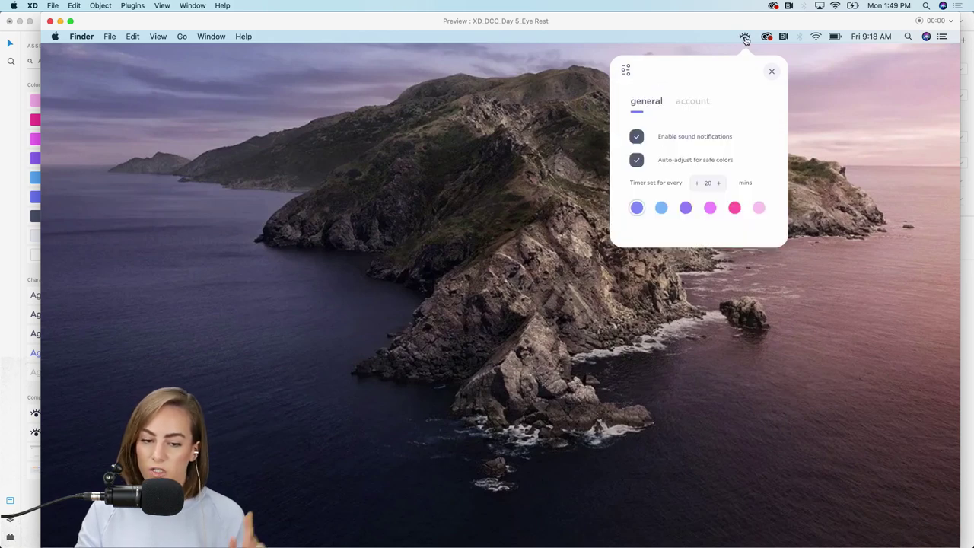
{"action": "left_click", "coordinate": [50, 21]}
Back in Design mode, select the Click 1 artboard and open it in Desktop Preview
{"action": "left_click", "coordinate": [69, 21]}
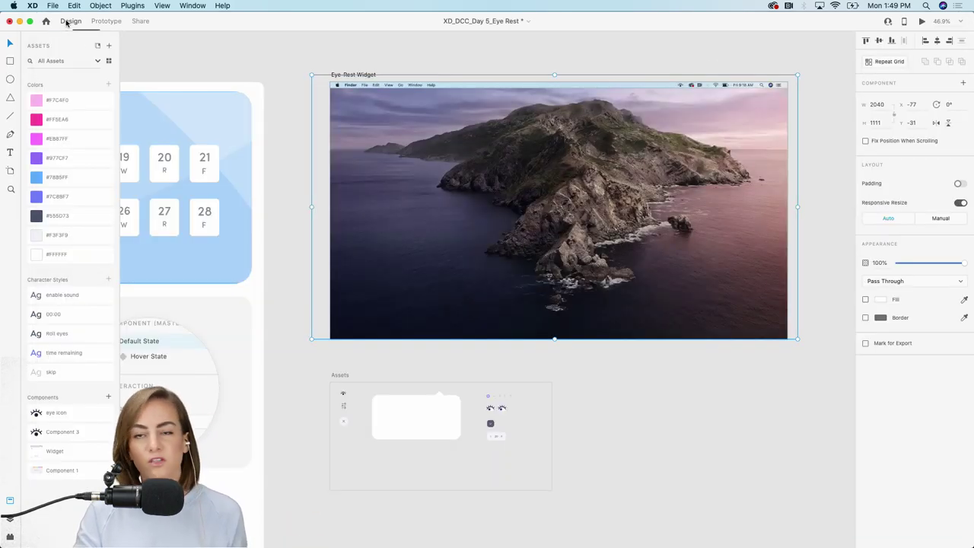
{"action": "left_click", "coordinate": [405, 66]}
{"action": "scroll", "coordinate": [405, 65], "scroll_direction": "down", "scroll_amount": 5}
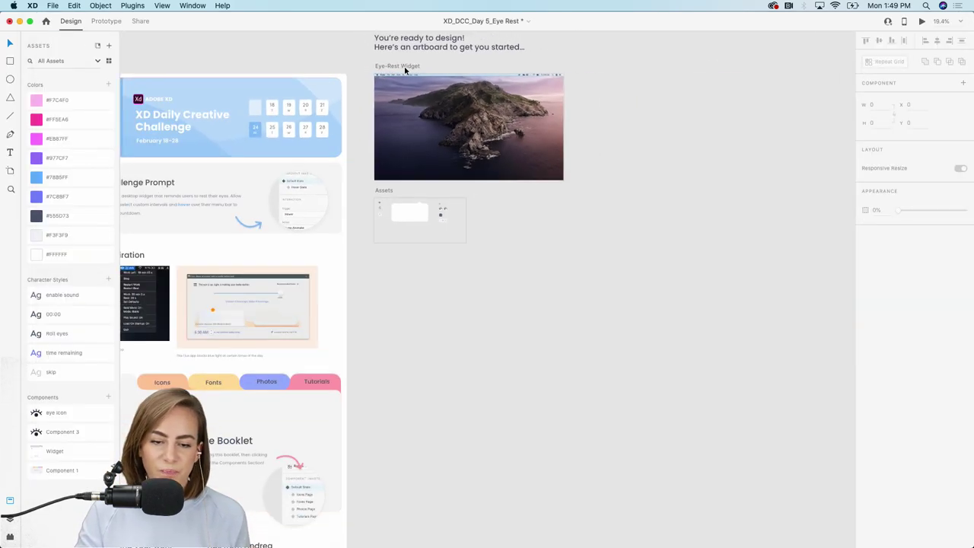
{"action": "scroll", "coordinate": [404, 66], "scroll_direction": "up", "scroll_amount": 3}
{"action": "scroll", "coordinate": [404, 66], "scroll_direction": "down", "scroll_amount": 3}
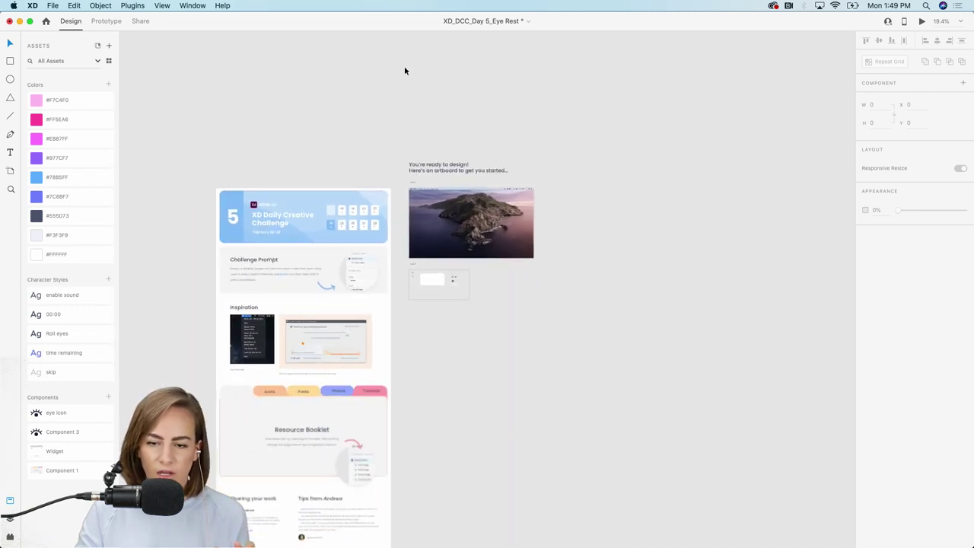
{"action": "scroll", "coordinate": [404, 65], "scroll_direction": "up", "scroll_amount": 5}
{"action": "scroll", "coordinate": [477, 323], "scroll_direction": "down", "scroll_amount": 6}
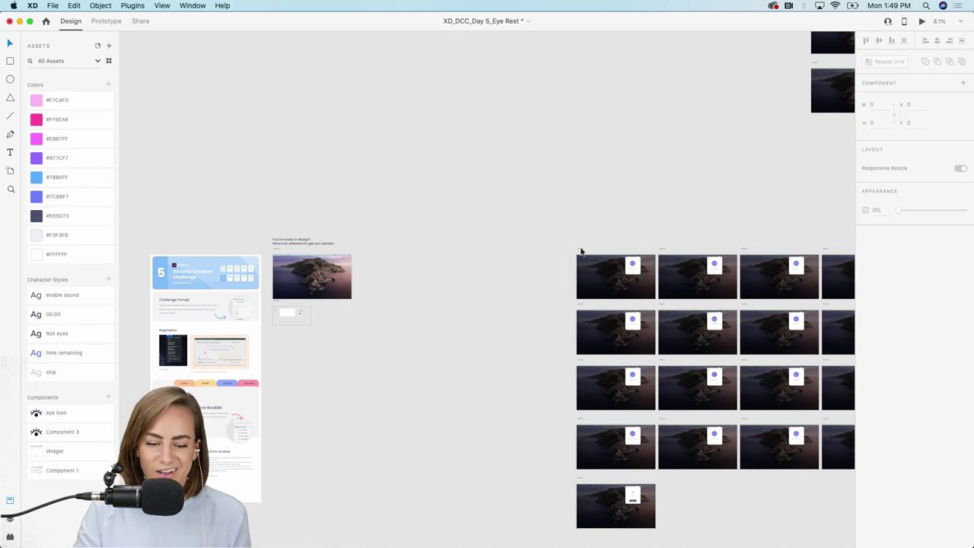
{"action": "left_click", "coordinate": [579, 249]}
{"action": "scroll", "coordinate": [577, 245], "scroll_direction": "up", "scroll_amount": 3}
{"action": "scroll", "coordinate": [576, 244], "scroll_direction": "up", "scroll_amount": 3}
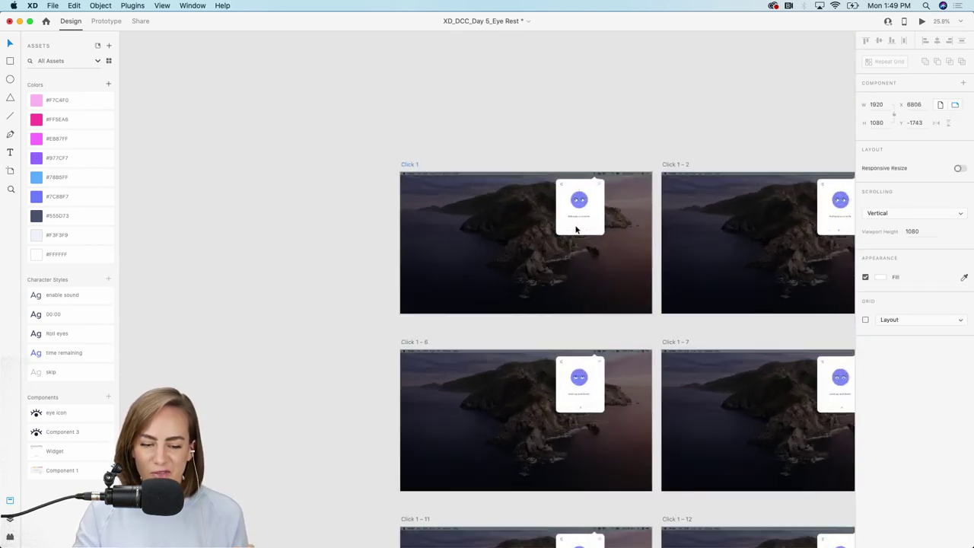
{"action": "left_click", "coordinate": [922, 23]}
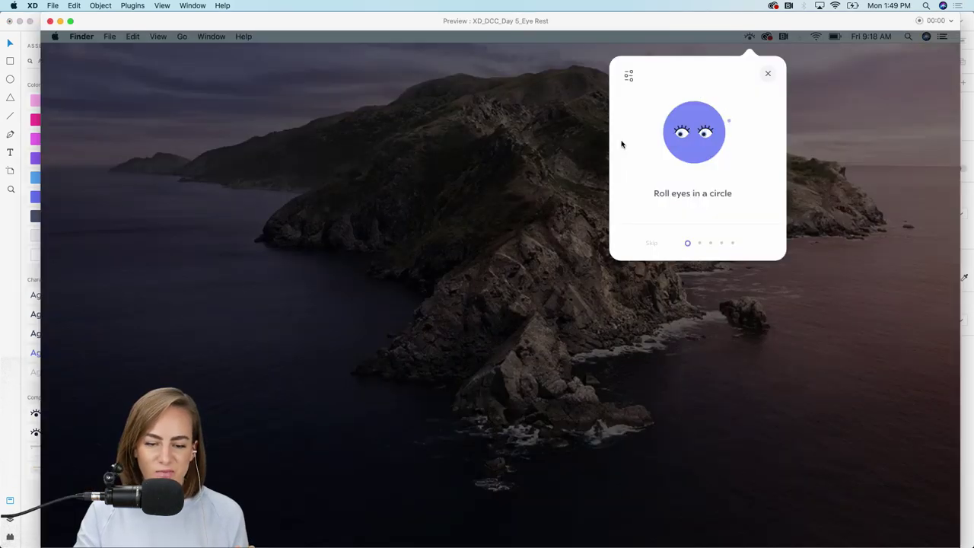
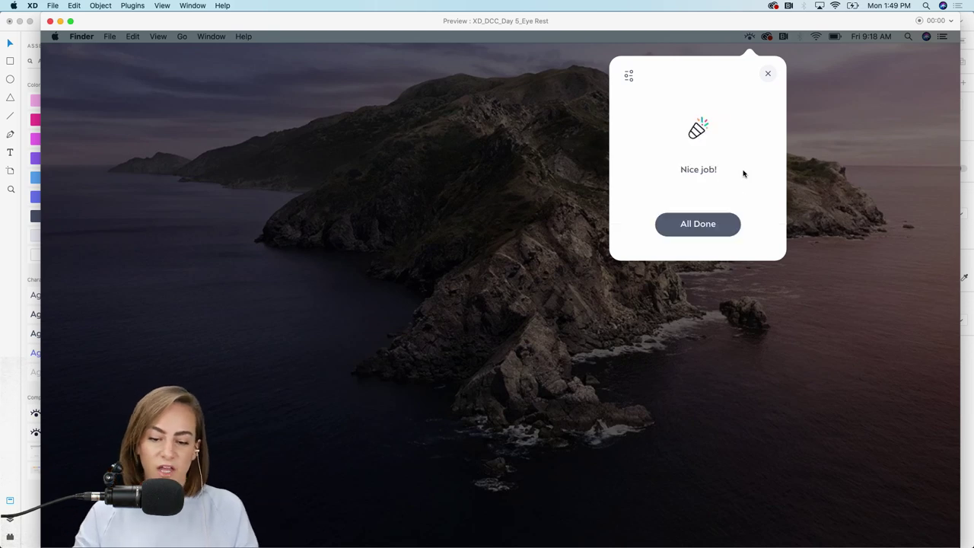
Close the preview and save the Eye Rest document
{"action": "left_click", "coordinate": [51, 22]}
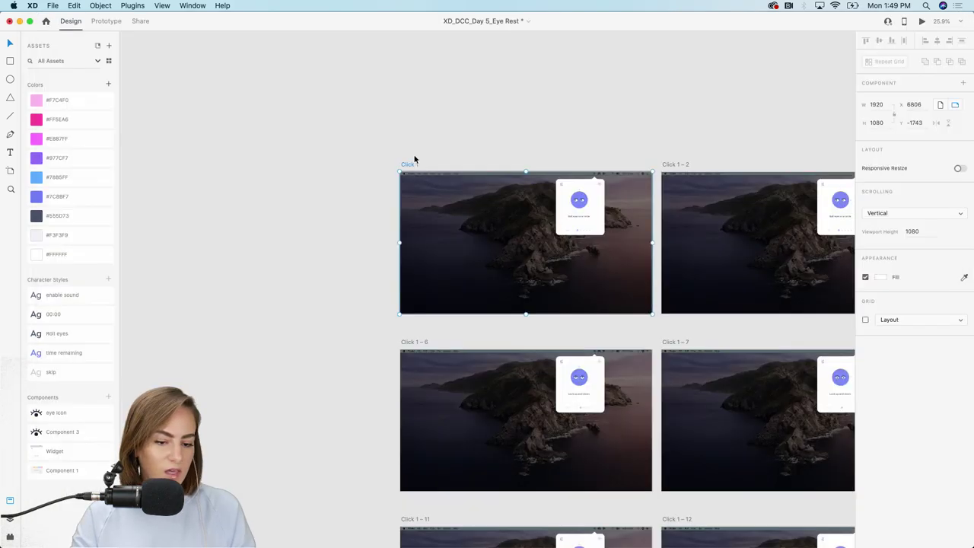
{"action": "scroll", "coordinate": [415, 158], "scroll_direction": "left", "scroll_amount": 1}
{"action": "scroll", "coordinate": [415, 158], "scroll_direction": "left", "scroll_amount": 10}
{"action": "scroll", "coordinate": [415, 159], "scroll_direction": "up", "scroll_amount": 5}
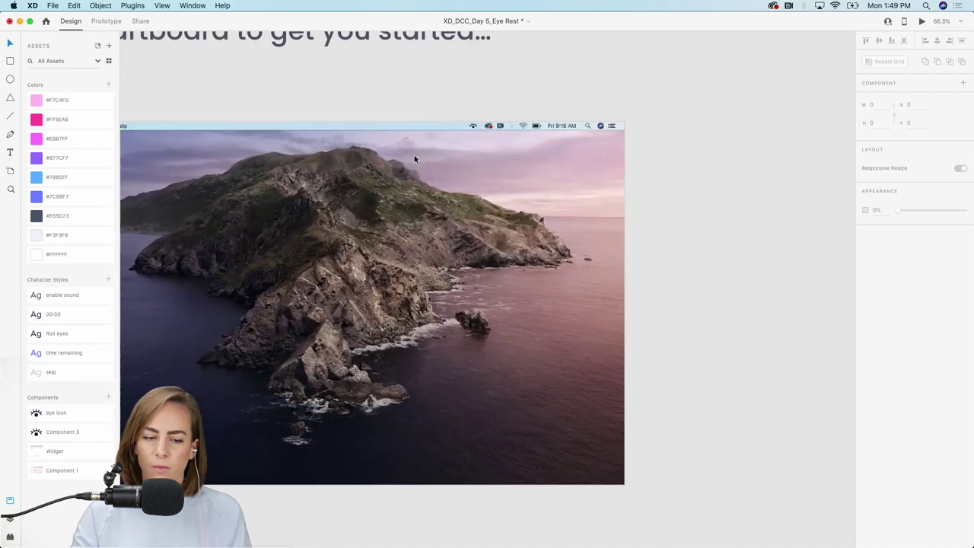
{"action": "scroll", "coordinate": [415, 159], "scroll_direction": "left", "scroll_amount": 5}
{"action": "scroll", "coordinate": [414, 158], "scroll_direction": "up", "scroll_amount": 1}
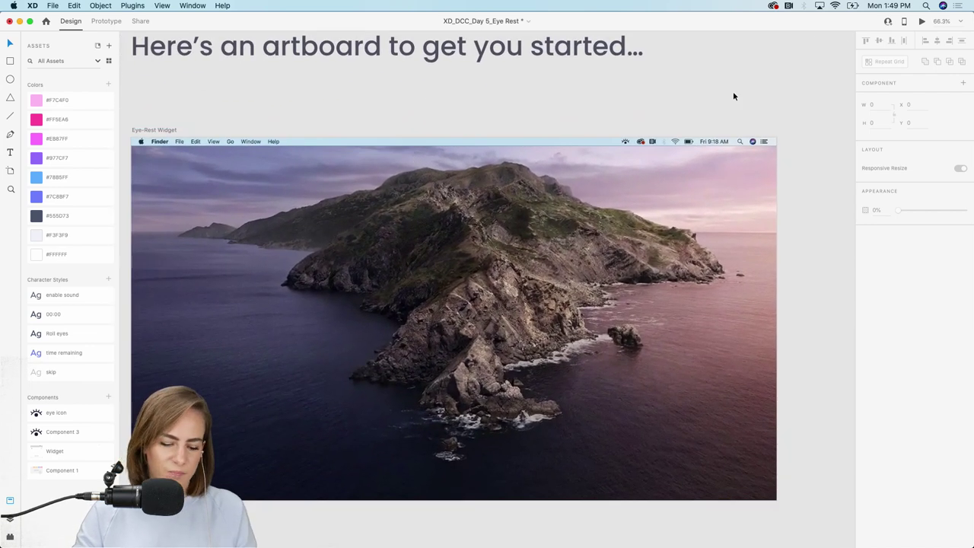
{"action": "key", "text": "super+s"}
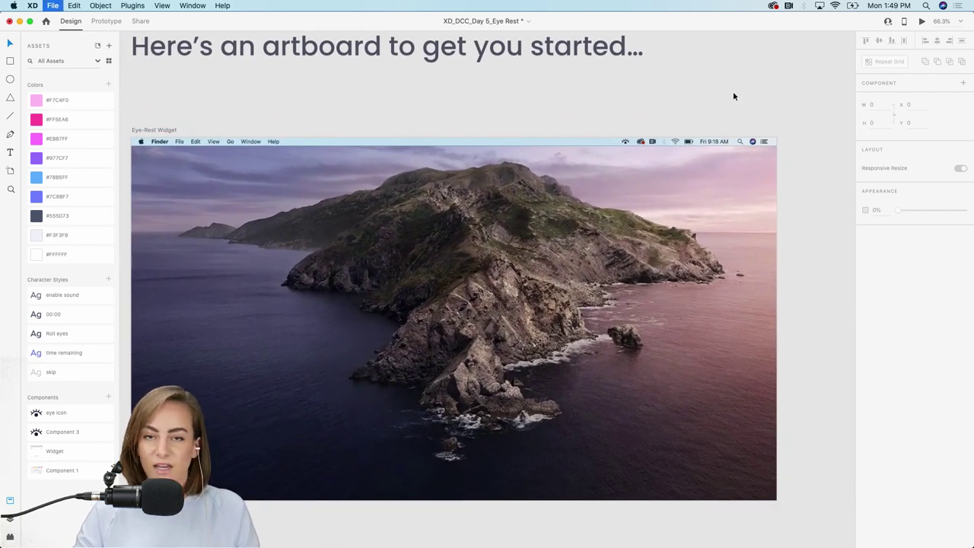
Preview the Eye Rest Widget artboard full-size and check its timer popup
{"action": "scroll", "coordinate": [733, 95], "scroll_direction": "left", "scroll_amount": 3}
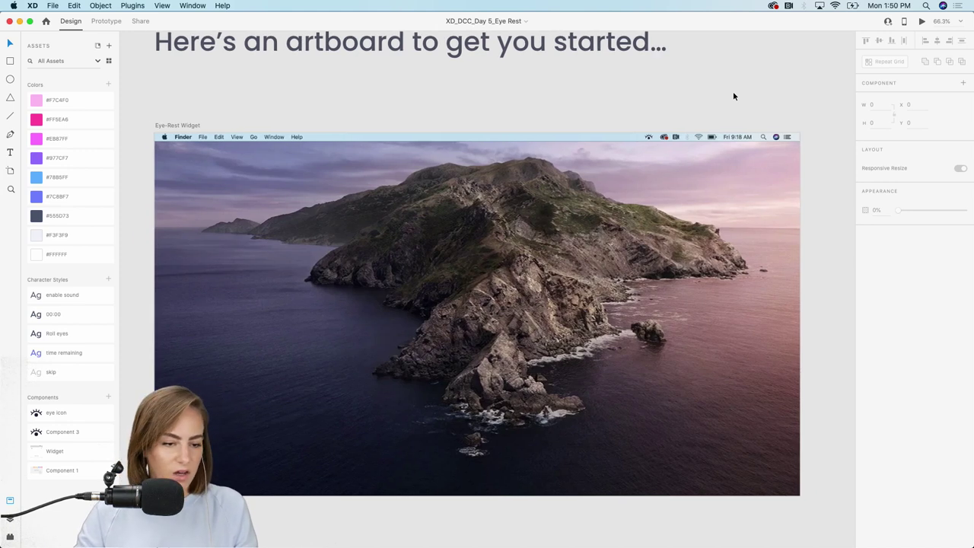
{"action": "left_click", "coordinate": [176, 126]}
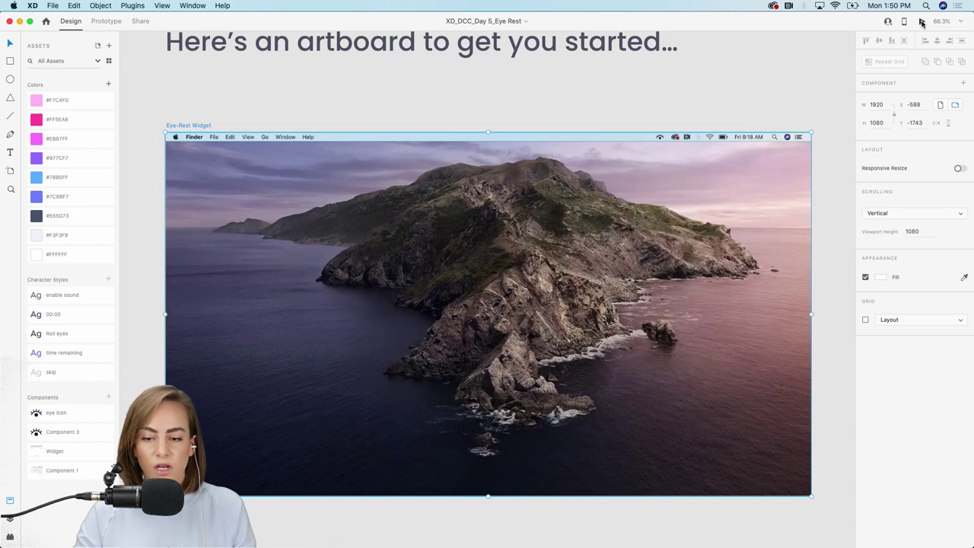
{"action": "left_click", "coordinate": [921, 23]}
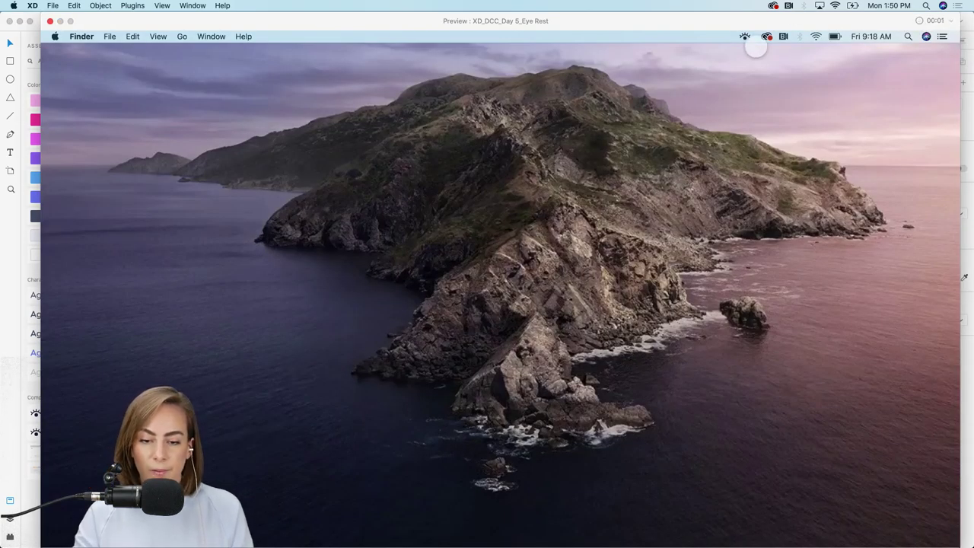
{"action": "left_click", "coordinate": [745, 37]}
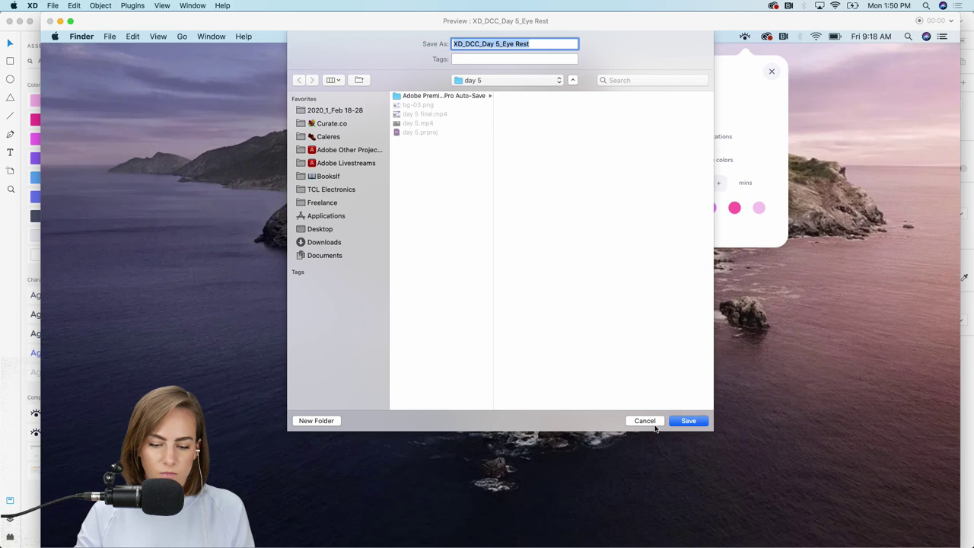
{"action": "left_click", "coordinate": [647, 421]}
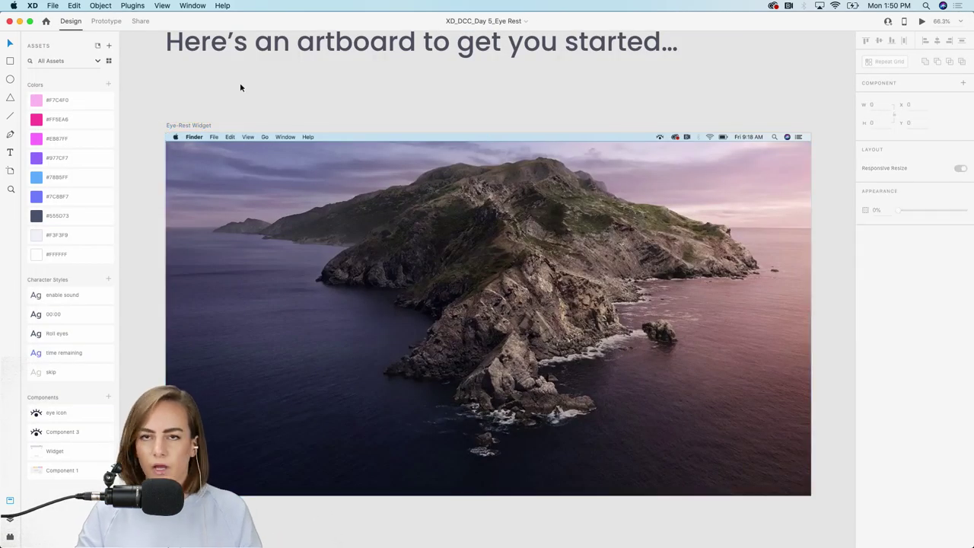
Dismiss the export options and bring up the Behance challenge page in Chrome
{"action": "left_click", "coordinate": [52, 5]}
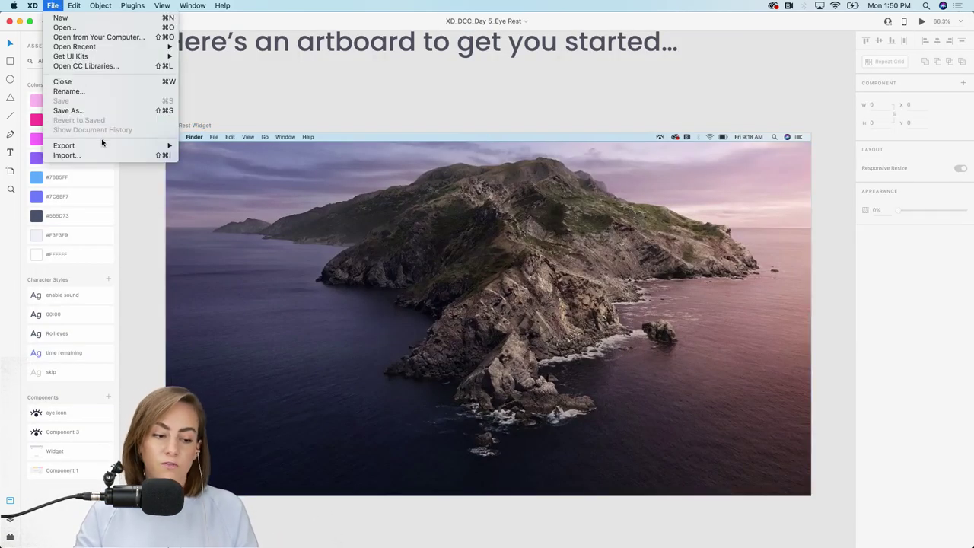
{"action": "mouse_move", "coordinate": [135, 145]}
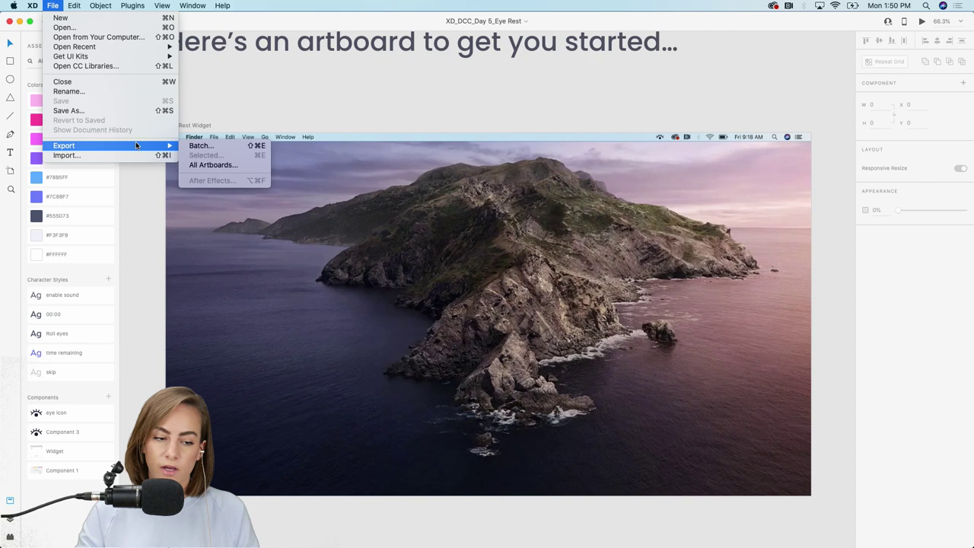
{"action": "left_click", "coordinate": [317, 101]}
{"action": "left_click", "coordinate": [540, 533]}
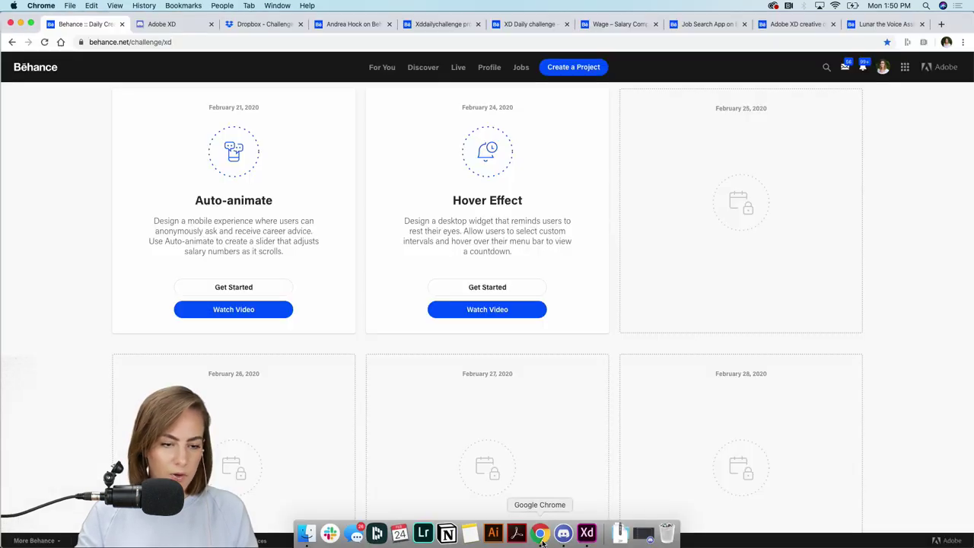
Edit the February challenge project from the profile and view its Settings and Discoverability tags
{"action": "left_click", "coordinate": [354, 25]}
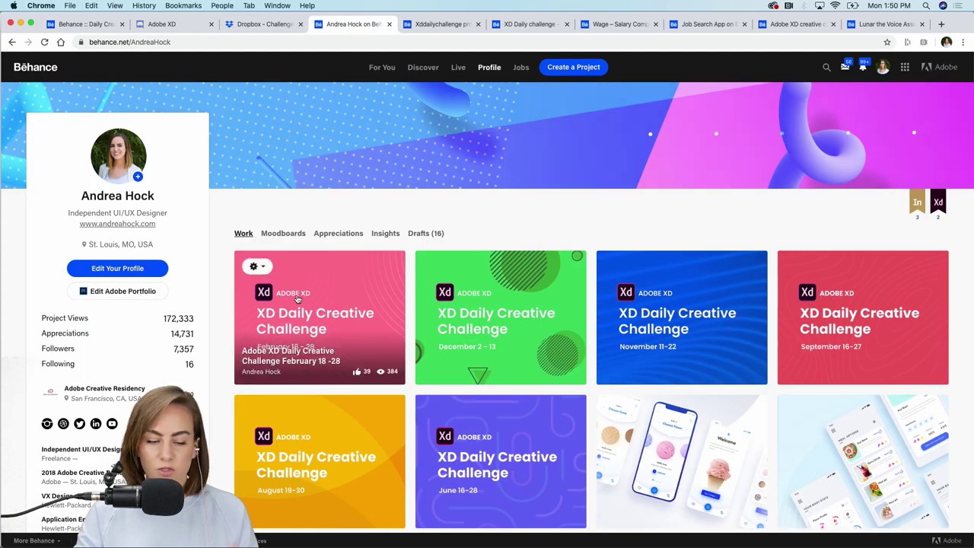
{"action": "left_click", "coordinate": [256, 267]}
{"action": "left_click", "coordinate": [255, 290]}
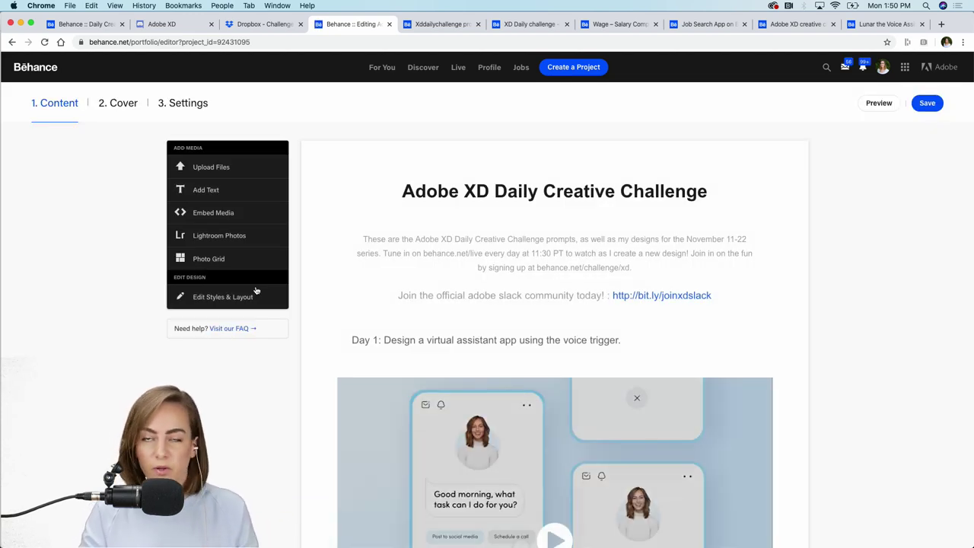
{"action": "left_click", "coordinate": [184, 108]}
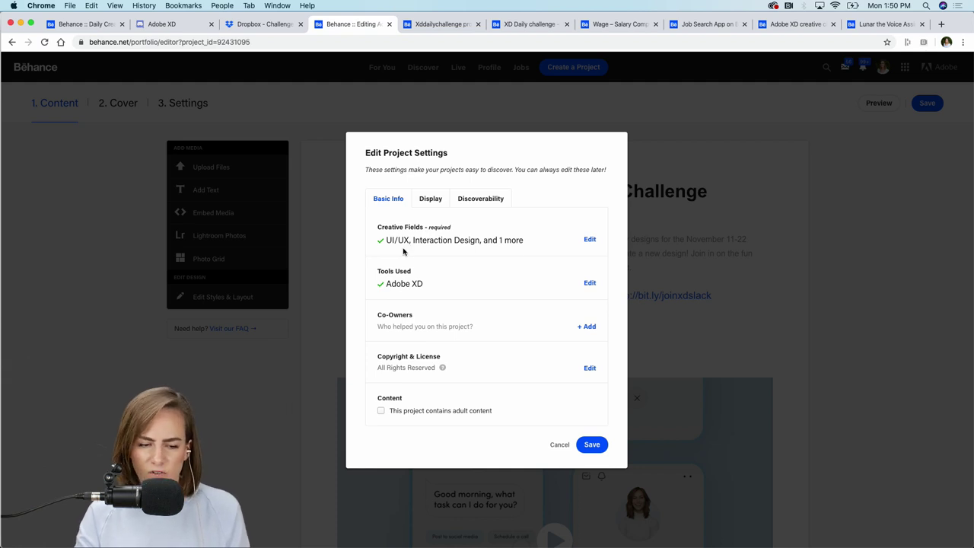
{"action": "left_click", "coordinate": [483, 201]}
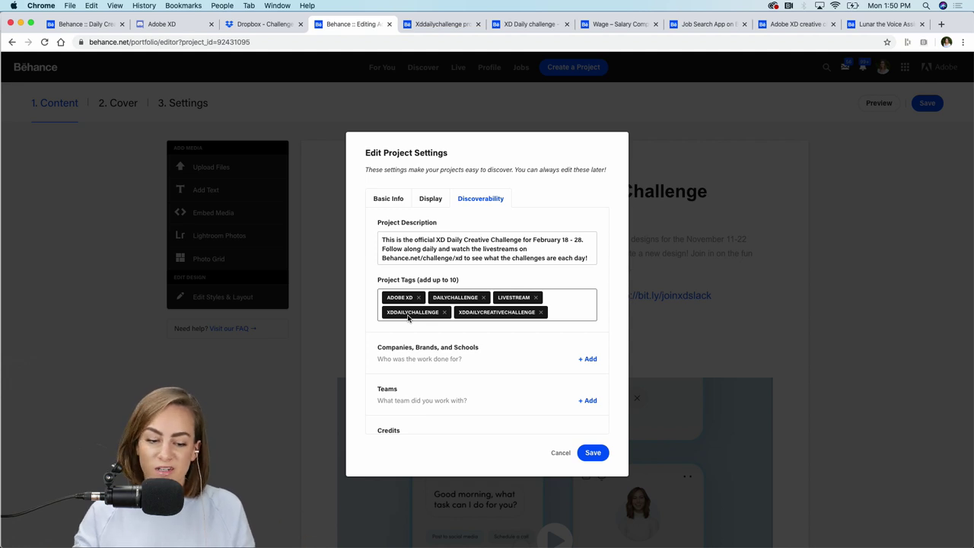
Close settings, save the project after reviewing Day 5, and switch to xddailychallenge results
{"action": "left_click", "coordinate": [560, 455]}
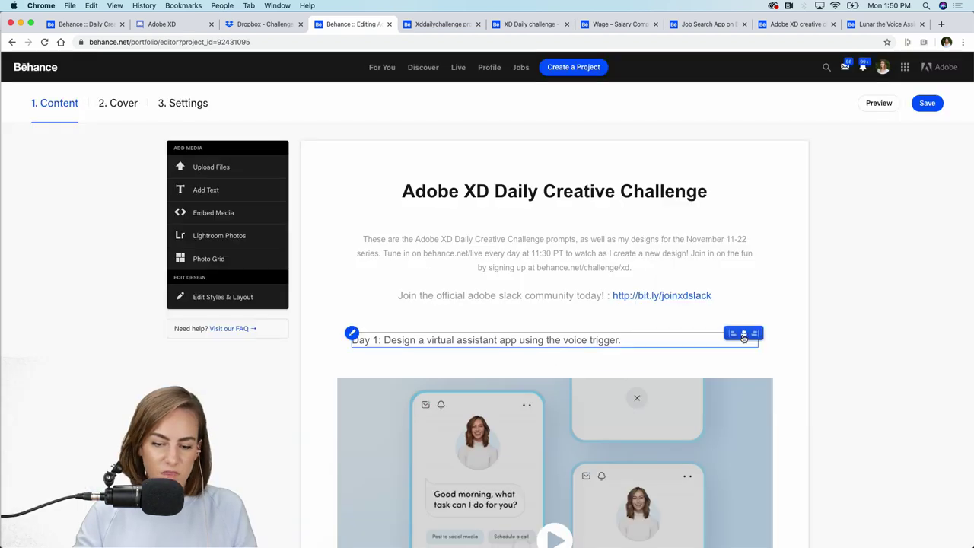
{"action": "scroll", "coordinate": [743, 339], "scroll_direction": "down", "scroll_amount": 2}
{"action": "scroll", "coordinate": [783, 353], "scroll_direction": "up", "scroll_amount": 4}
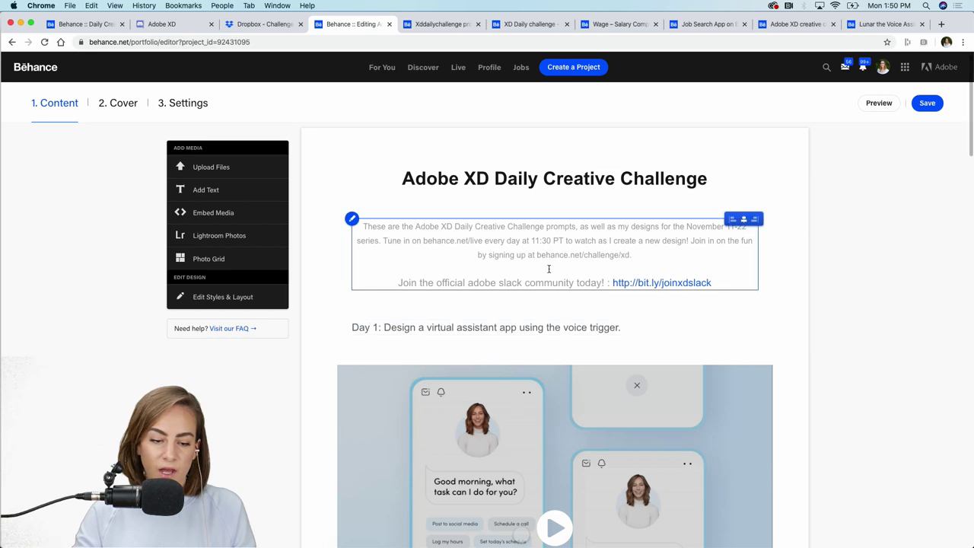
{"action": "scroll", "coordinate": [654, 252], "scroll_direction": "down", "scroll_amount": 20}
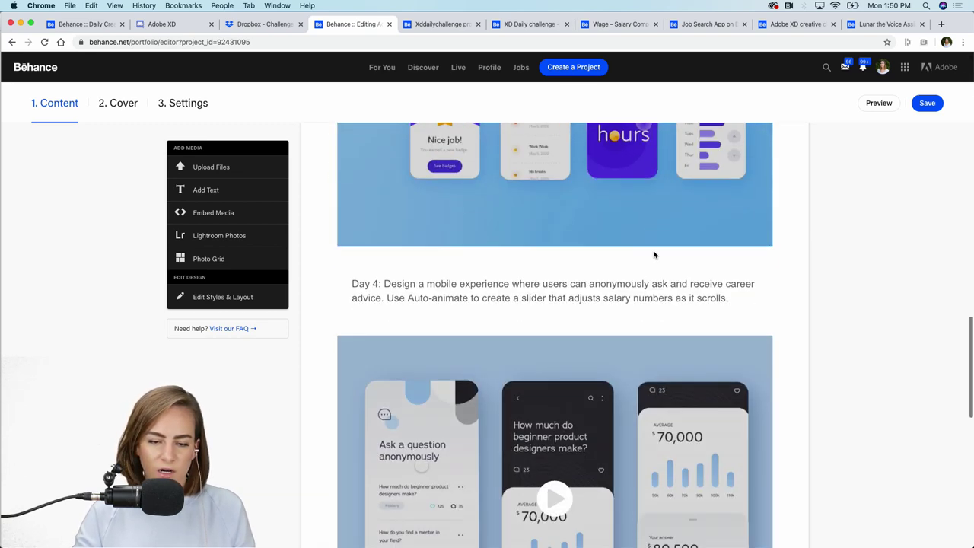
{"action": "scroll", "coordinate": [654, 254], "scroll_direction": "up", "scroll_amount": 3}
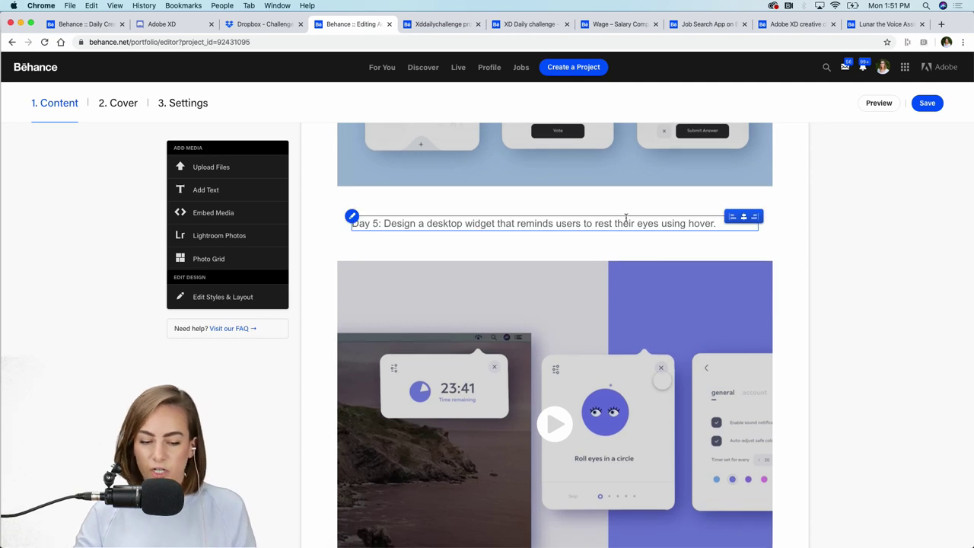
{"action": "scroll", "coordinate": [781, 511], "scroll_direction": "down", "scroll_amount": 2}
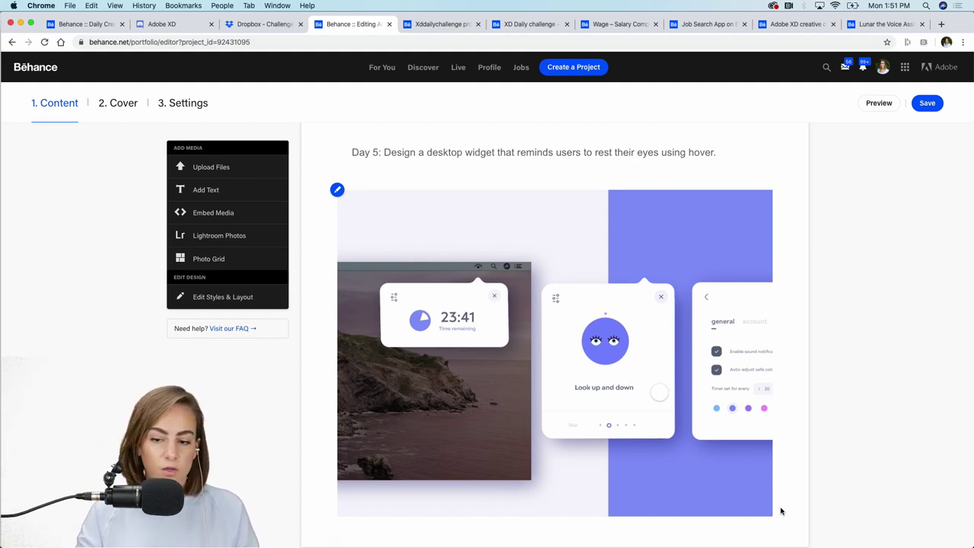
{"action": "left_click", "coordinate": [925, 100]}
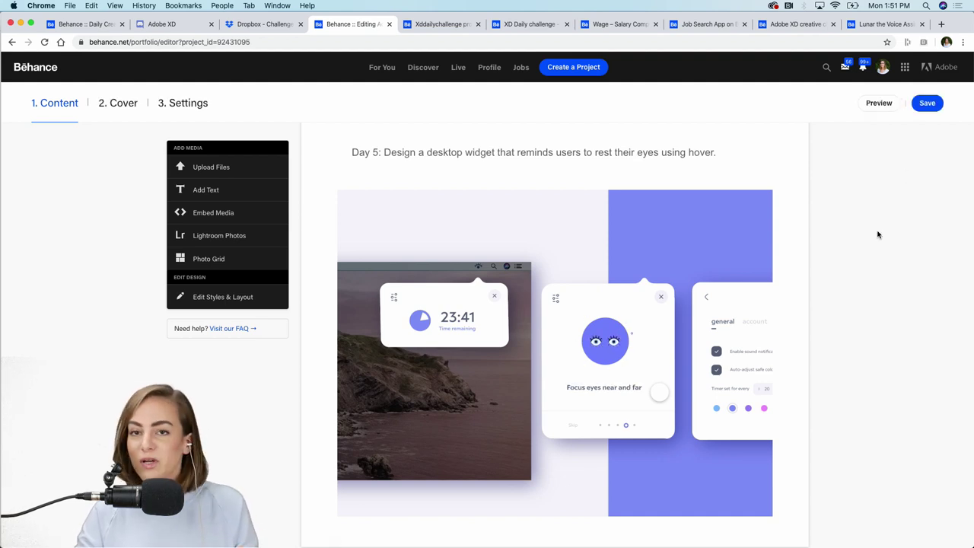
{"action": "left_click", "coordinate": [437, 24]}
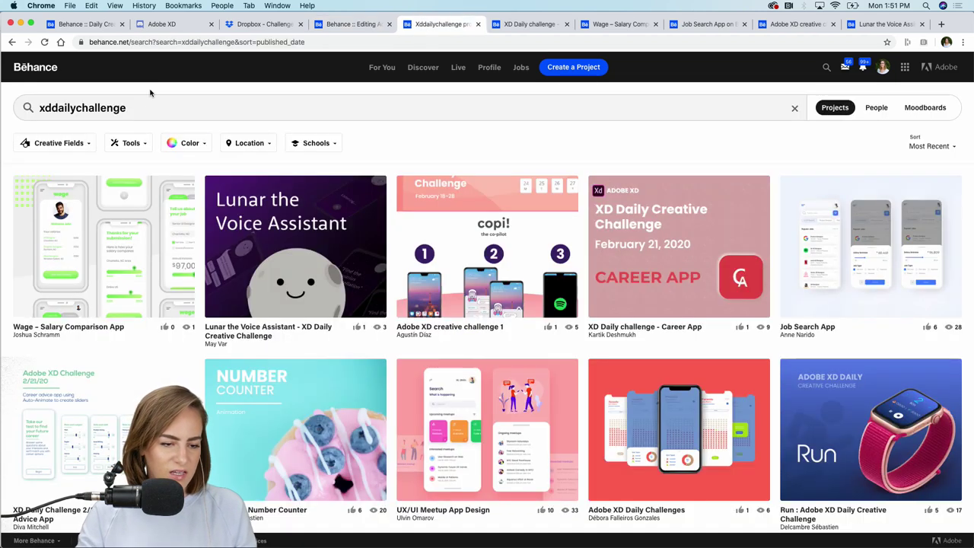
{"action": "left_click", "coordinate": [148, 107]}
{"action": "left_click", "coordinate": [45, 42]}
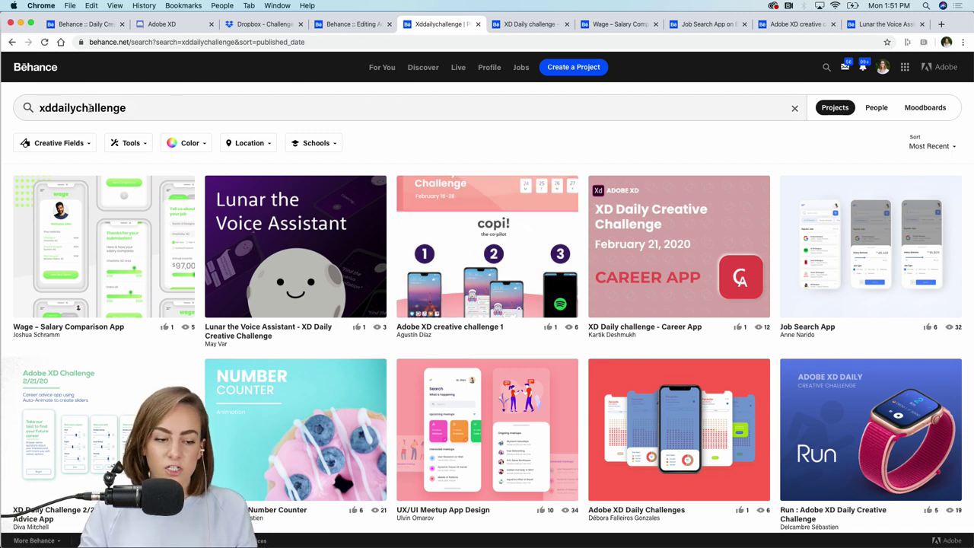
{"action": "left_click", "coordinate": [926, 147]}
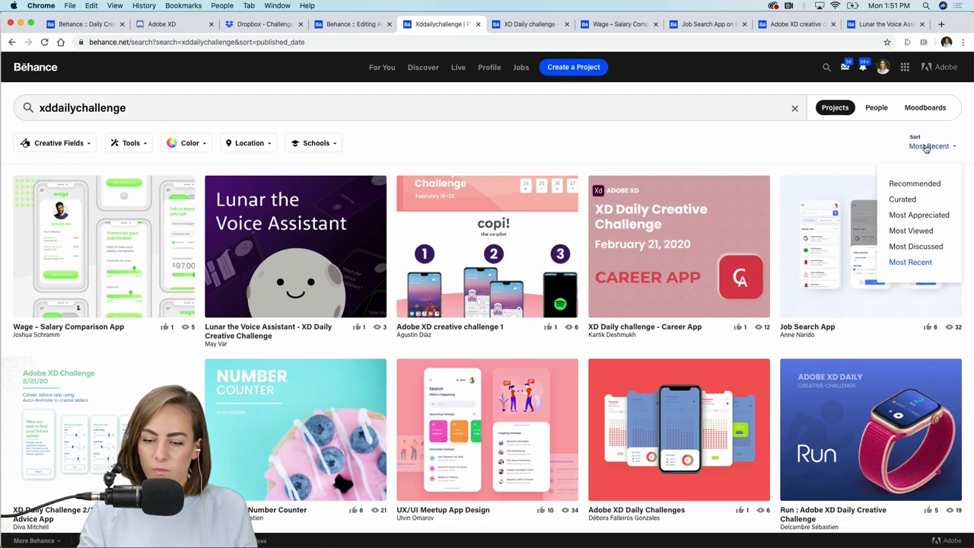
{"action": "left_click", "coordinate": [806, 155]}
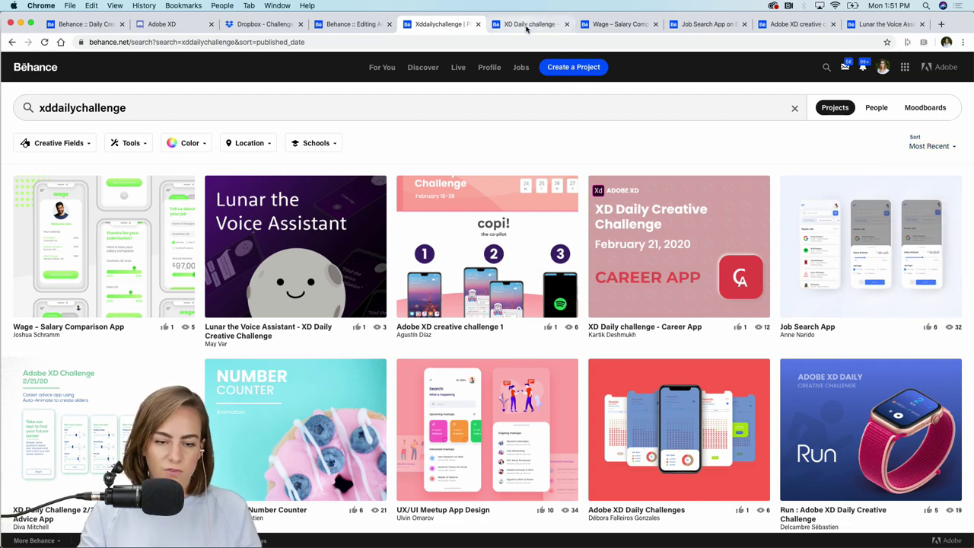
{"action": "scroll", "coordinate": [569, 156], "scroll_direction": "down", "scroll_amount": 10}
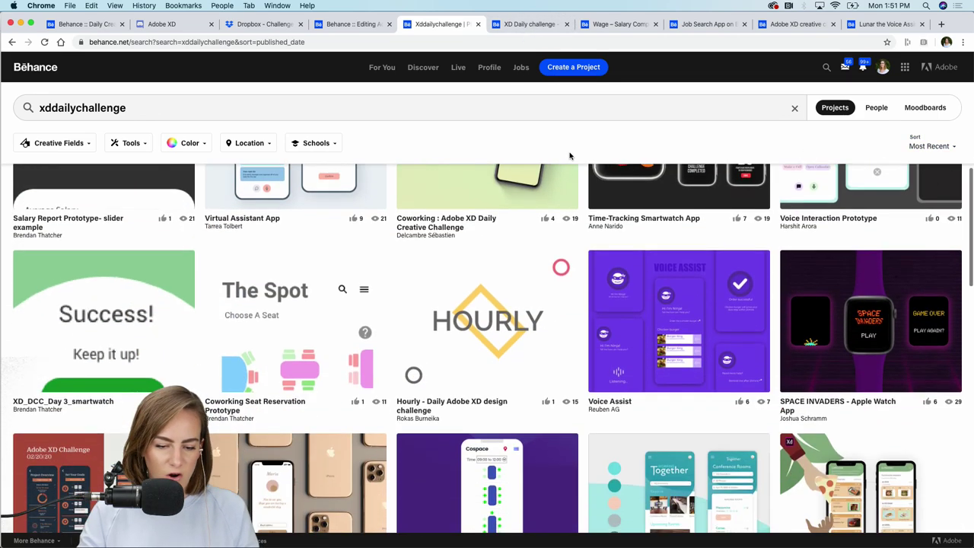
{"action": "scroll", "coordinate": [570, 158], "scroll_direction": "up", "scroll_amount": 10}
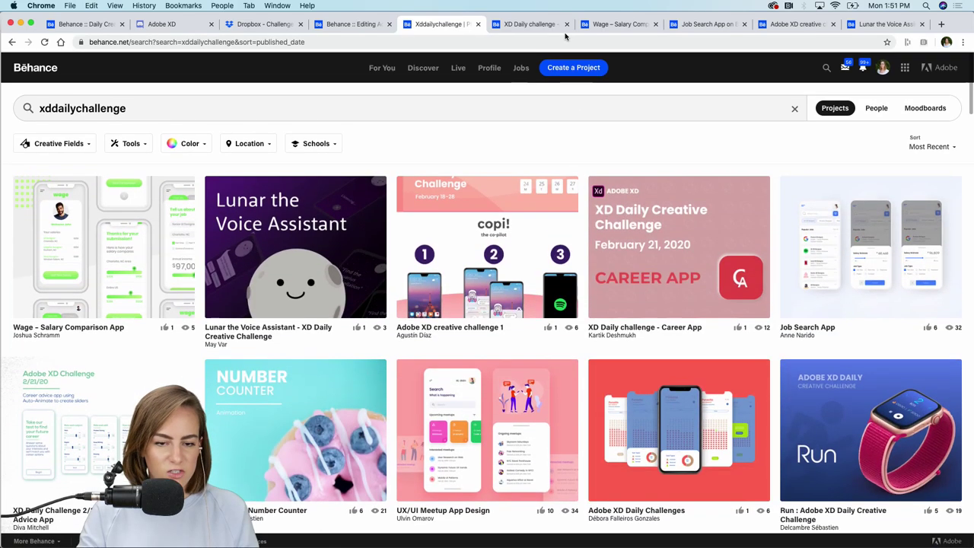
Open the Career App project, scroll to its demo video, and play it full screen
{"action": "left_click", "coordinate": [531, 25]}
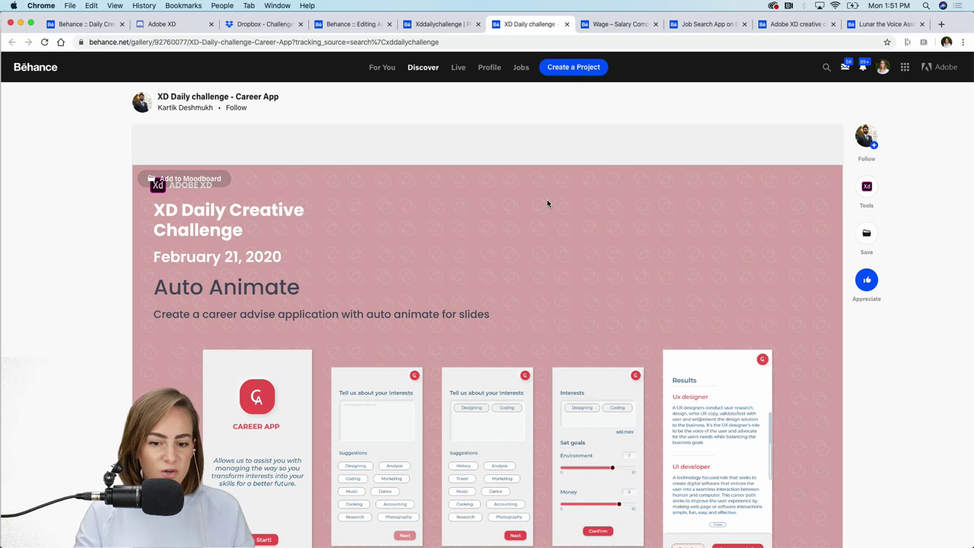
{"action": "scroll", "coordinate": [547, 203], "scroll_direction": "down", "scroll_amount": 1}
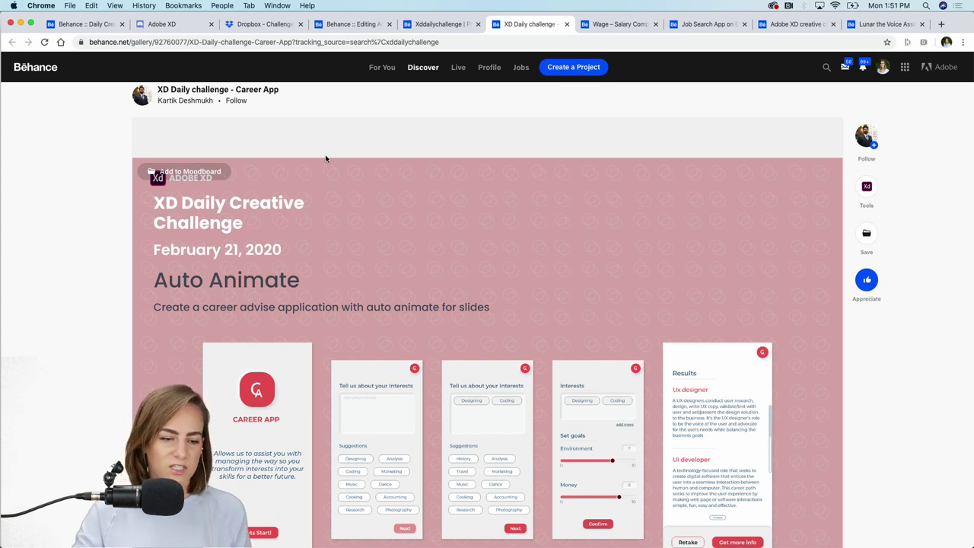
{"action": "scroll", "coordinate": [326, 157], "scroll_direction": "down", "scroll_amount": 3}
{"action": "scroll", "coordinate": [488, 304], "scroll_direction": "down", "scroll_amount": 1}
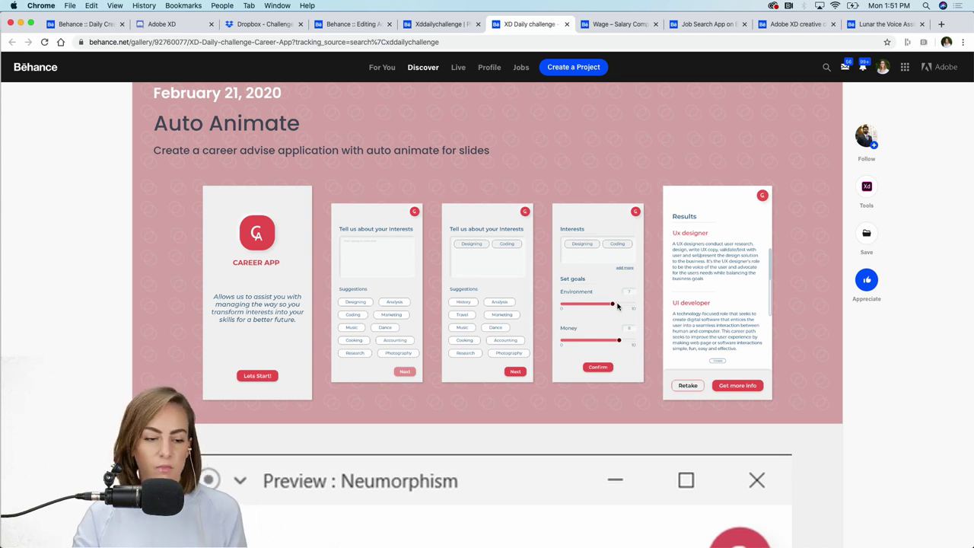
{"action": "scroll", "coordinate": [135, 257], "scroll_direction": "up", "scroll_amount": 1}
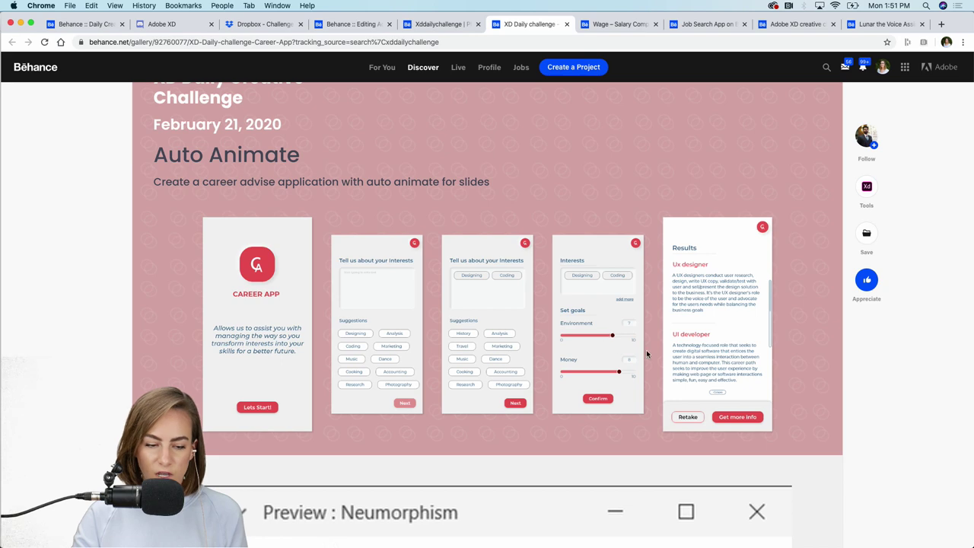
{"action": "scroll", "coordinate": [646, 354], "scroll_direction": "down", "scroll_amount": 15}
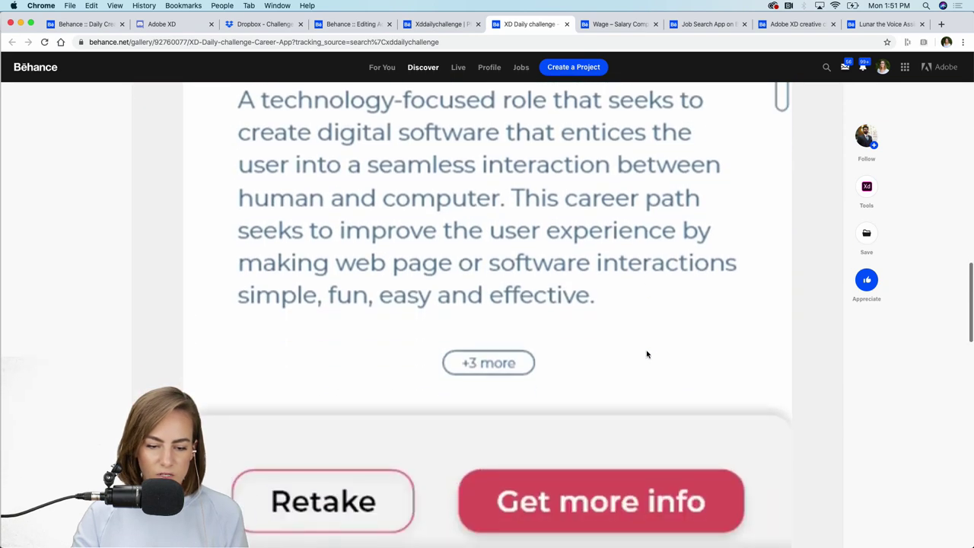
{"action": "scroll", "coordinate": [647, 354], "scroll_direction": "down", "scroll_amount": 5}
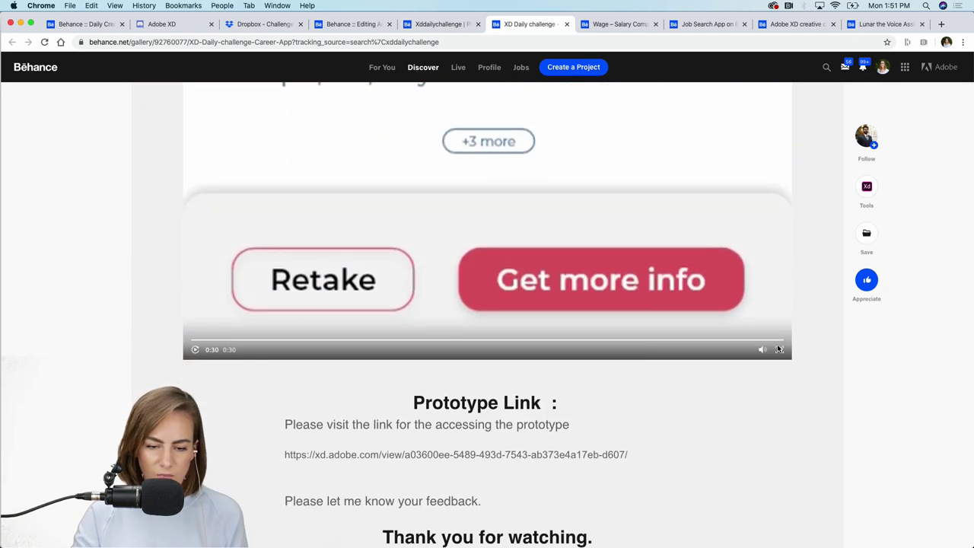
{"action": "left_click", "coordinate": [778, 349]}
Replay the Career App demo, exit full screen, and scroll back to the project header
{"action": "left_click", "coordinate": [370, 537]}
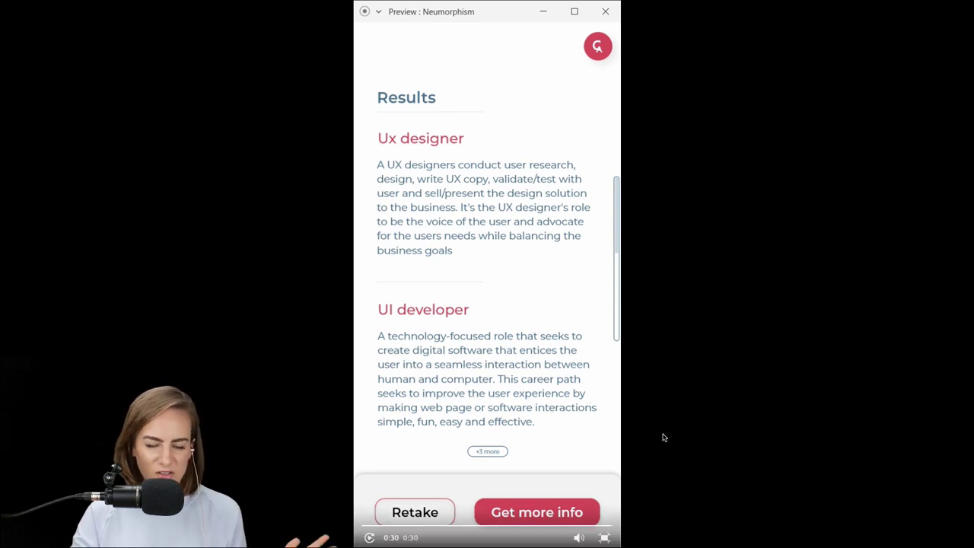
{"action": "left_click", "coordinate": [606, 538]}
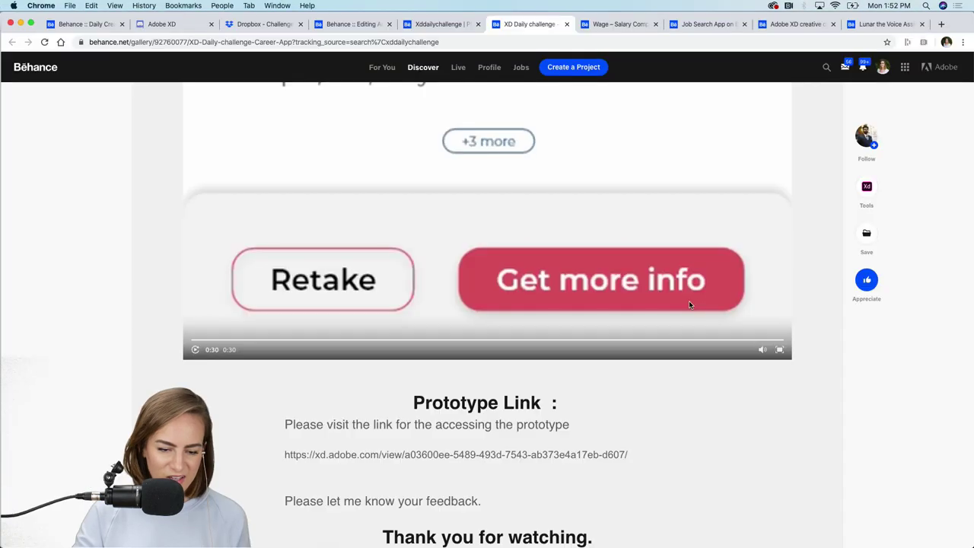
{"action": "scroll", "coordinate": [689, 305], "scroll_direction": "down", "scroll_amount": 2}
{"action": "scroll", "coordinate": [689, 304], "scroll_direction": "up", "scroll_amount": 3}
{"action": "scroll", "coordinate": [689, 304], "scroll_direction": "up", "scroll_amount": 10}
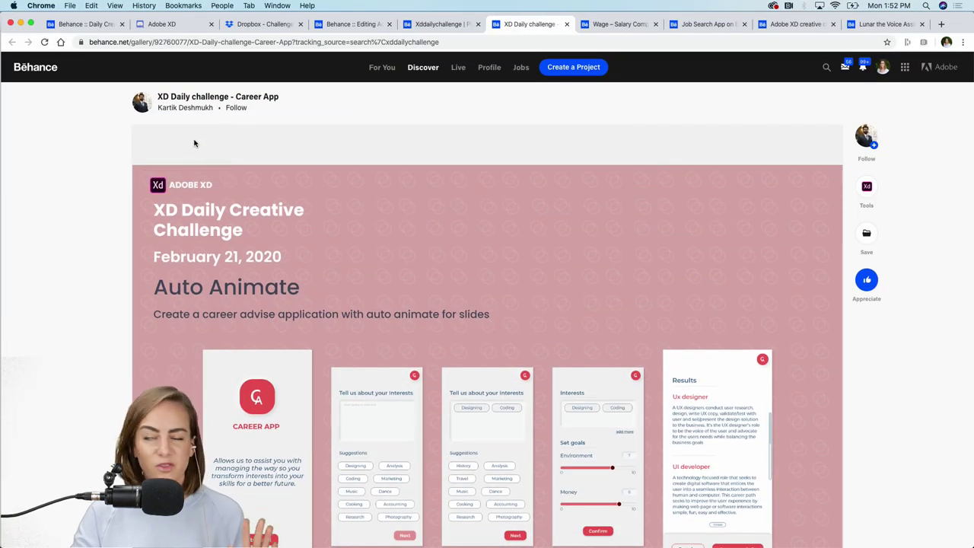
Browse the Wage - Salary Comparison App mockups and assets, then play its video full screen
{"action": "left_click", "coordinate": [609, 24]}
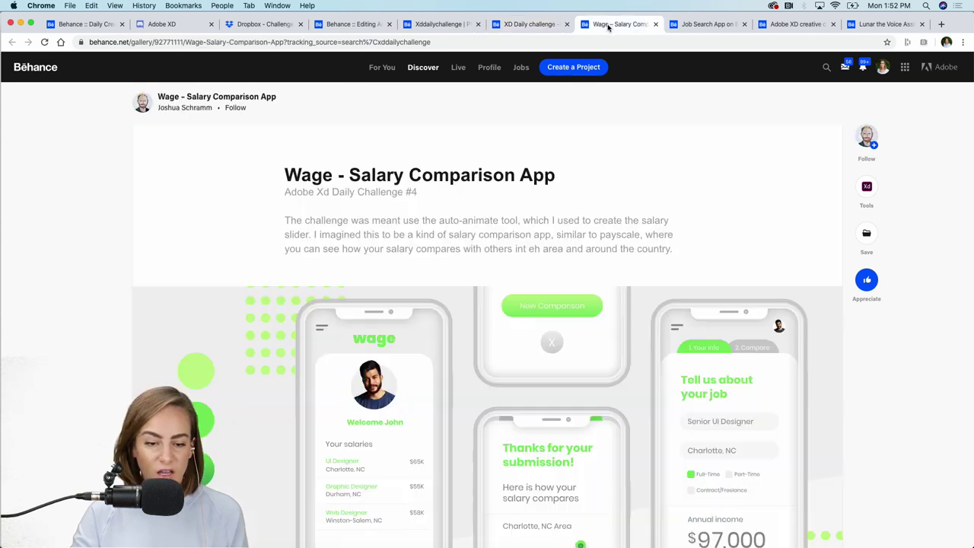
{"action": "scroll", "coordinate": [564, 208], "scroll_direction": "down", "scroll_amount": 1}
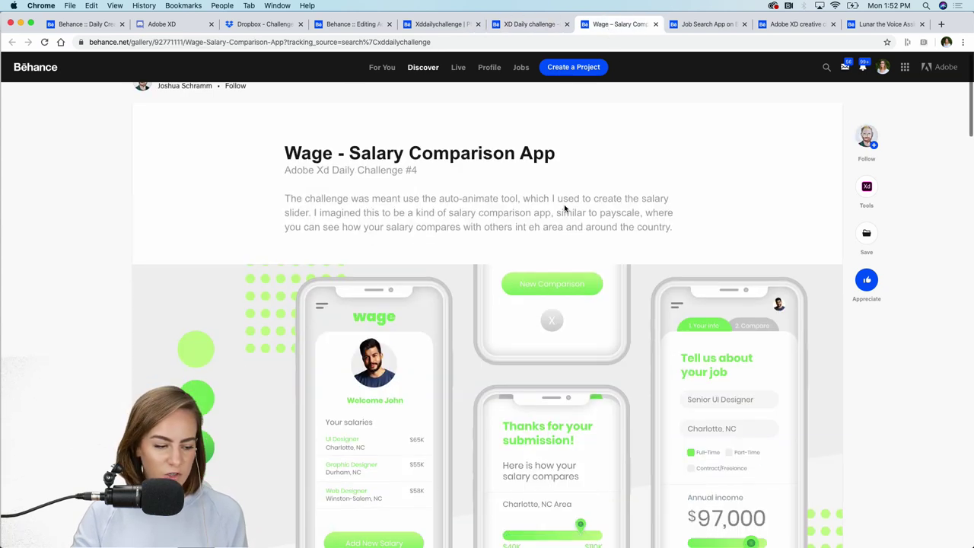
{"action": "scroll", "coordinate": [219, 201], "scroll_direction": "down", "scroll_amount": 1}
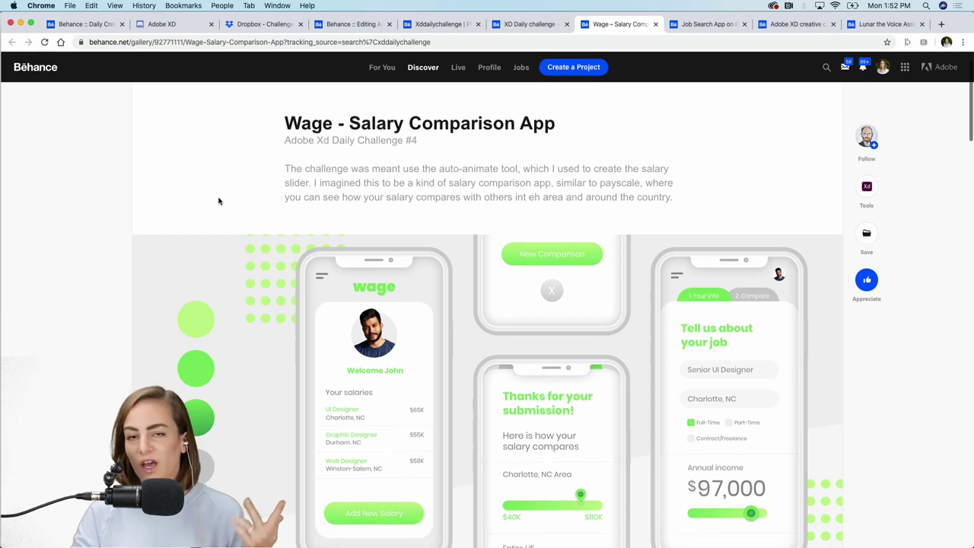
{"action": "scroll", "coordinate": [219, 201], "scroll_direction": "down", "scroll_amount": 20}
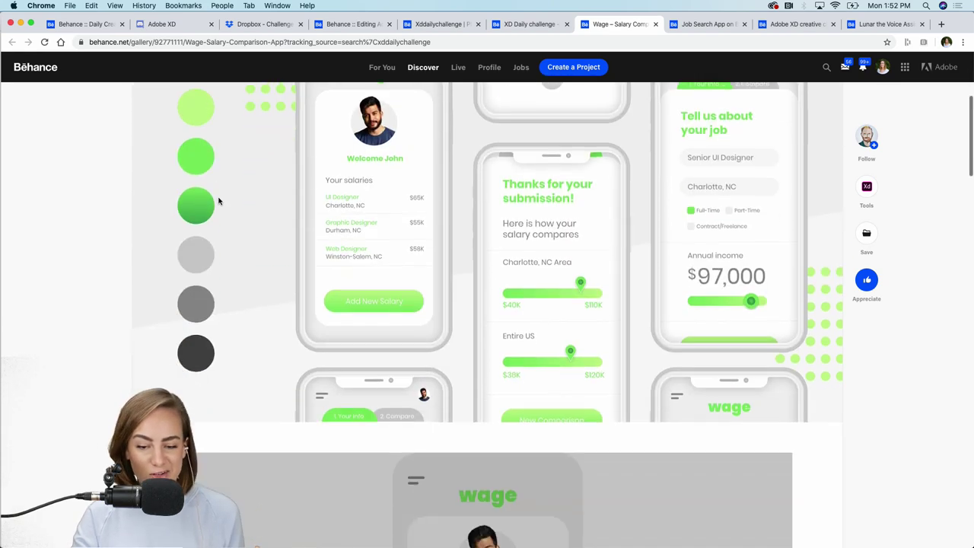
{"action": "scroll", "coordinate": [218, 201], "scroll_direction": "up", "scroll_amount": 10}
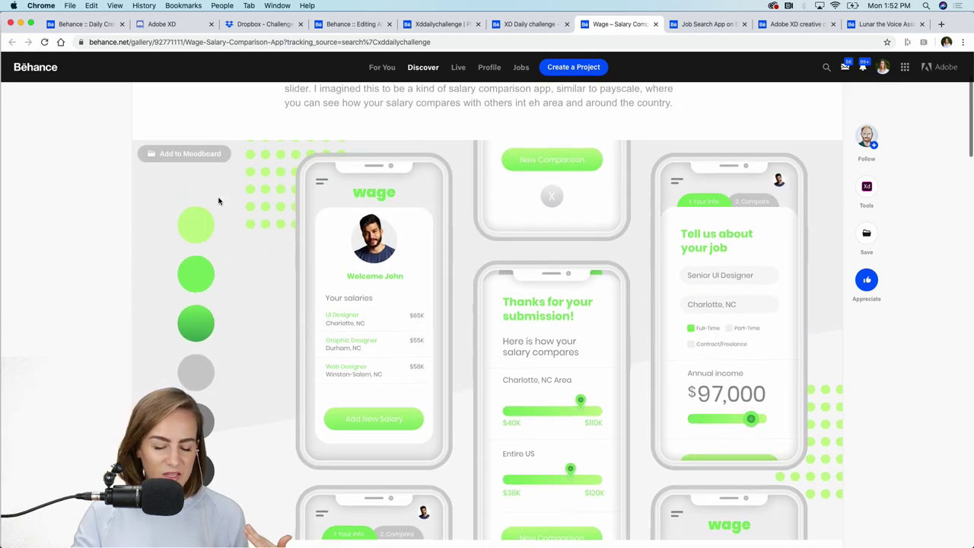
{"action": "scroll", "coordinate": [218, 201], "scroll_direction": "down", "scroll_amount": 1}
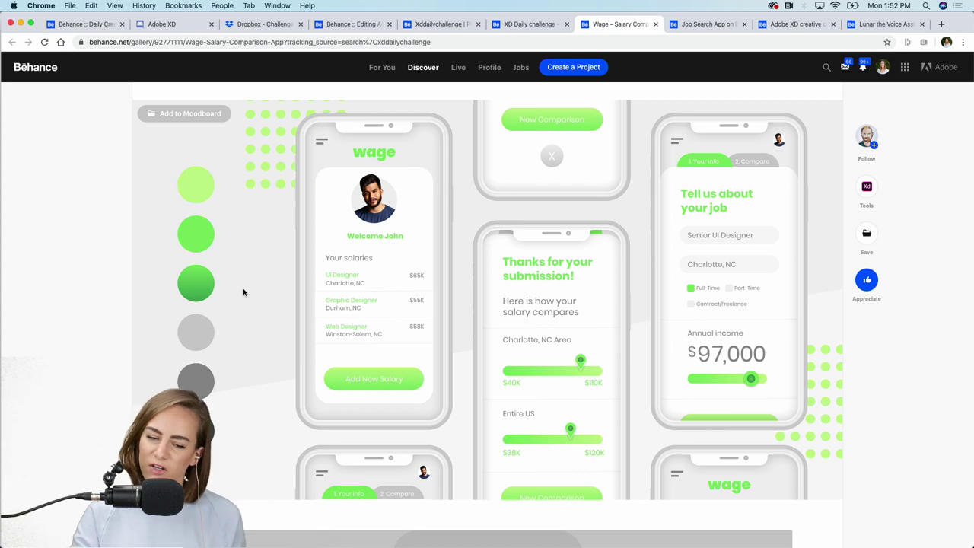
{"action": "scroll", "coordinate": [244, 292], "scroll_direction": "down", "scroll_amount": 10}
{"action": "scroll", "coordinate": [243, 293], "scroll_direction": "down", "scroll_amount": 8}
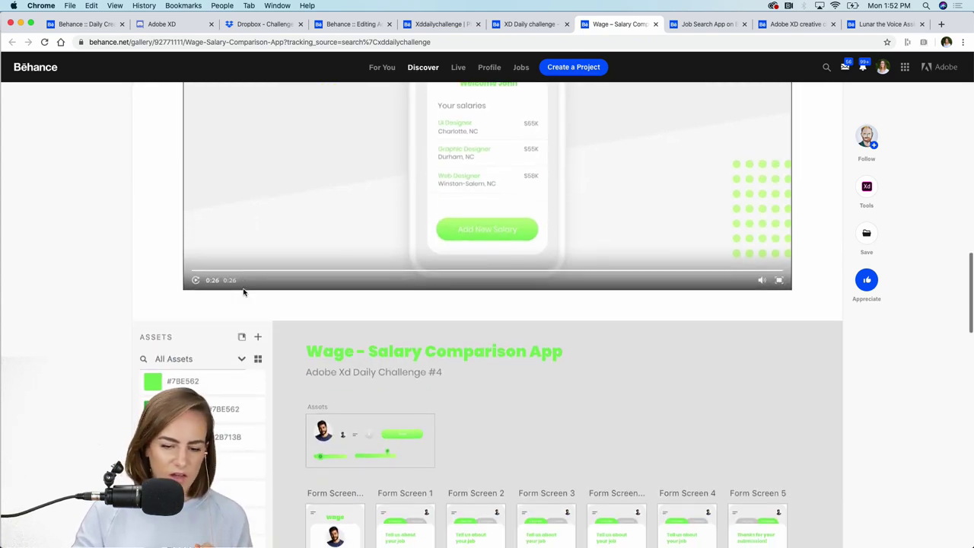
{"action": "scroll", "coordinate": [244, 293], "scroll_direction": "down", "scroll_amount": 4}
{"action": "scroll", "coordinate": [244, 292], "scroll_direction": "down", "scroll_amount": 4}
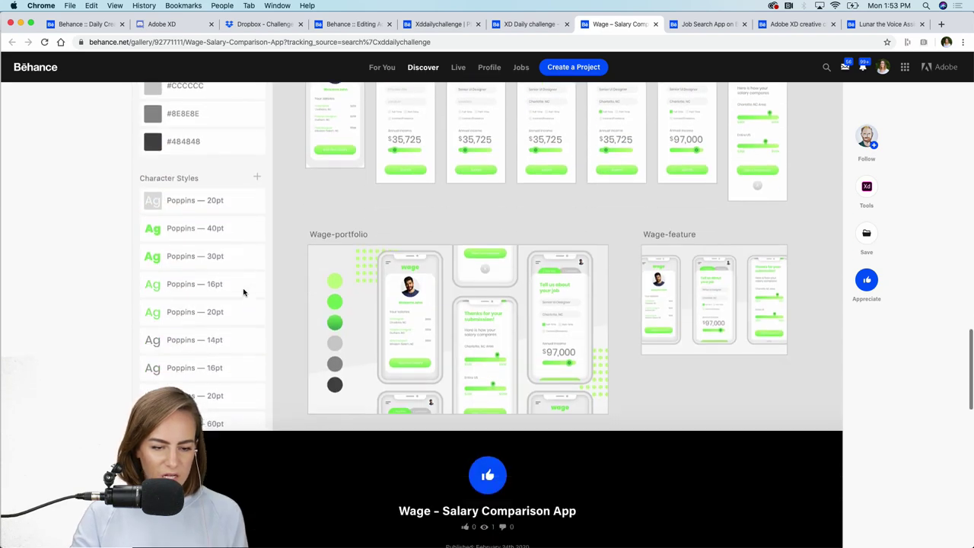
{"action": "scroll", "coordinate": [244, 292], "scroll_direction": "up", "scroll_amount": 5}
{"action": "scroll", "coordinate": [244, 293], "scroll_direction": "up", "scroll_amount": 5}
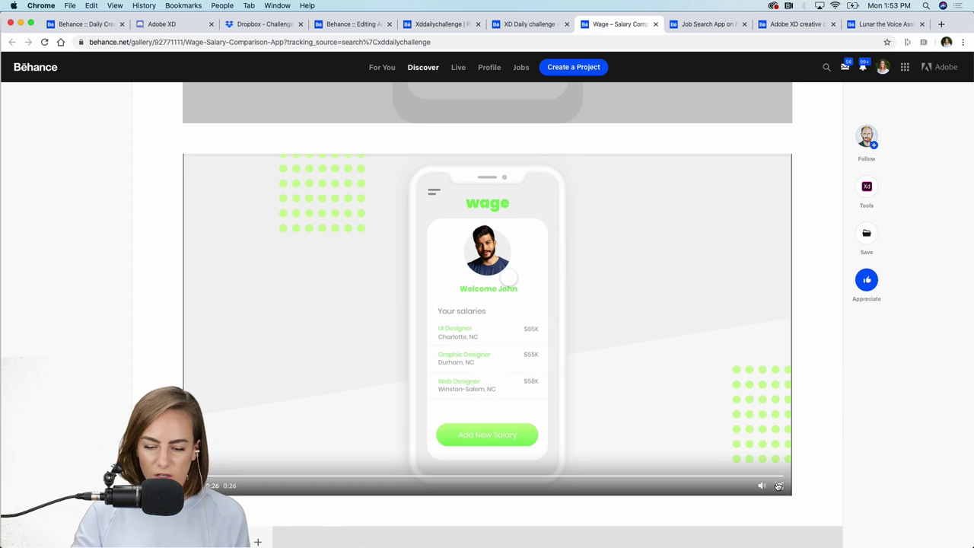
{"action": "left_click", "coordinate": [779, 485]}
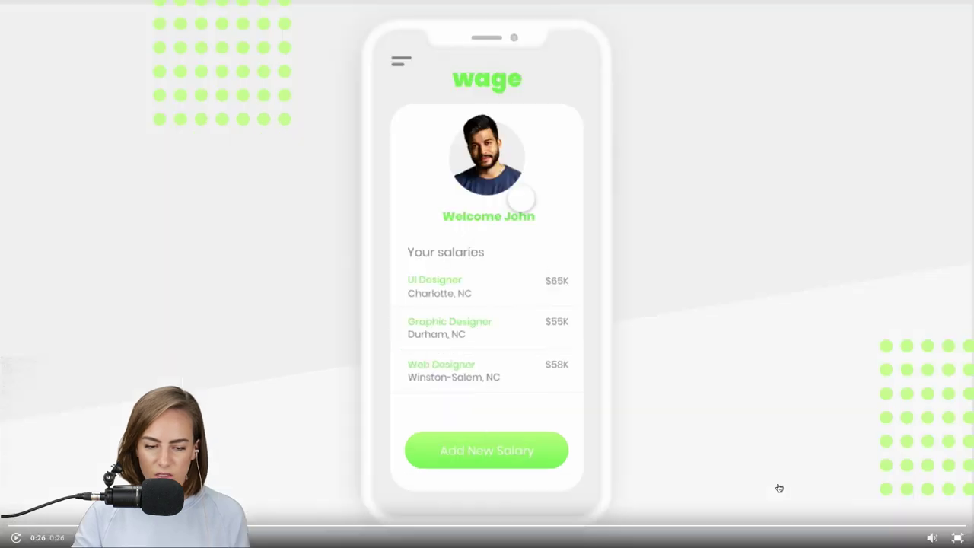
Replay the Wage demo, seek back to the job details screen, then exit to the project top
{"action": "left_click", "coordinate": [16, 539]}
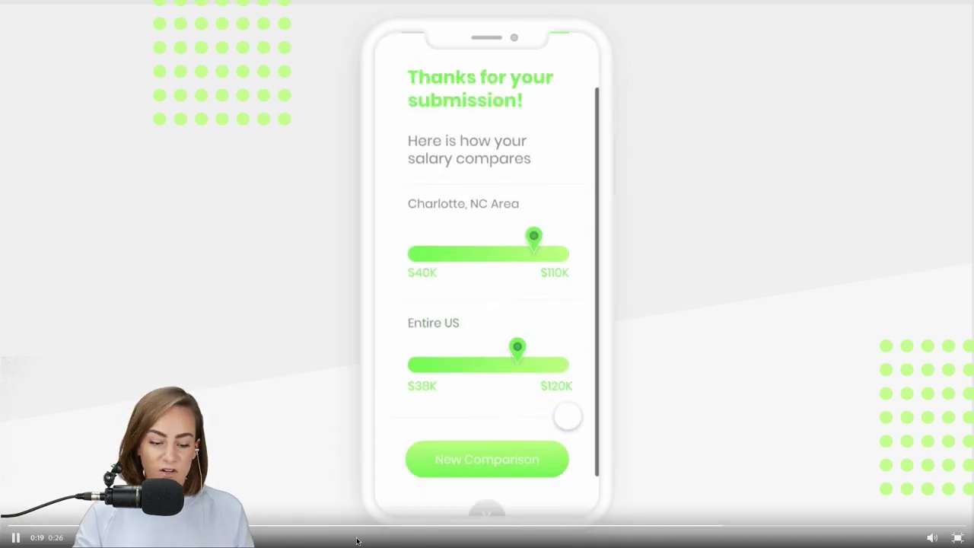
{"action": "left_click", "coordinate": [389, 526]}
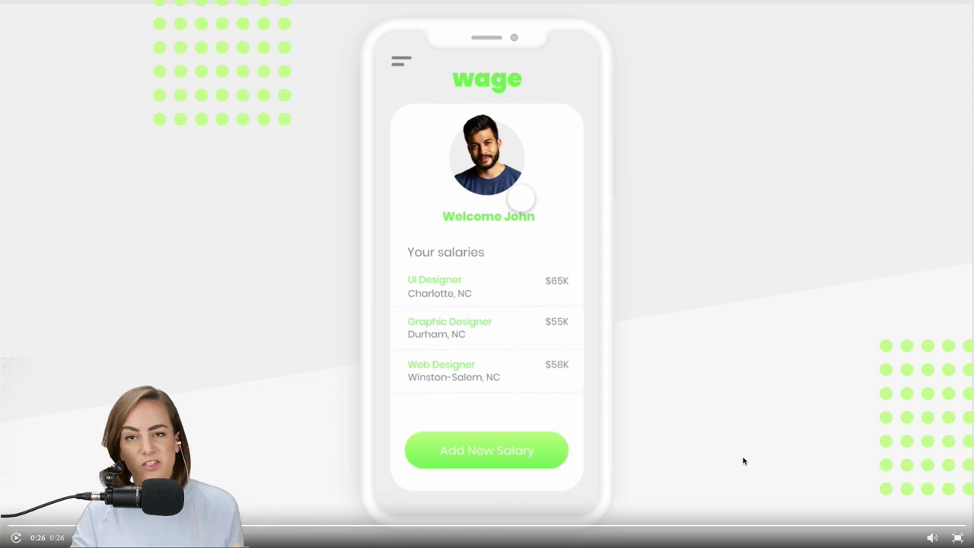
{"action": "left_click", "coordinate": [958, 539]}
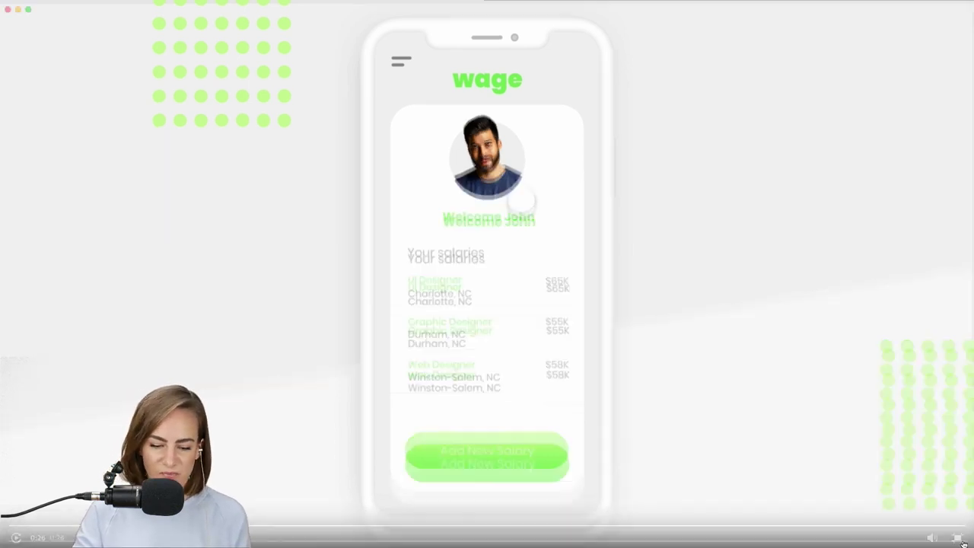
{"action": "scroll", "coordinate": [659, 348], "scroll_direction": "up", "scroll_amount": 5}
{"action": "scroll", "coordinate": [660, 351], "scroll_direction": "up", "scroll_amount": 3}
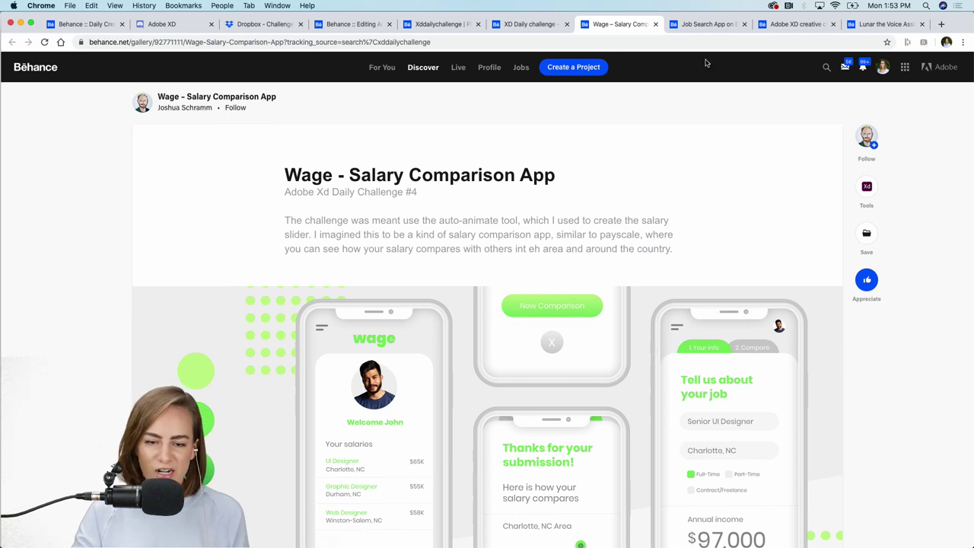
Switch to the Job Search App project, scroll to its video, and start playback
{"action": "left_click", "coordinate": [697, 24]}
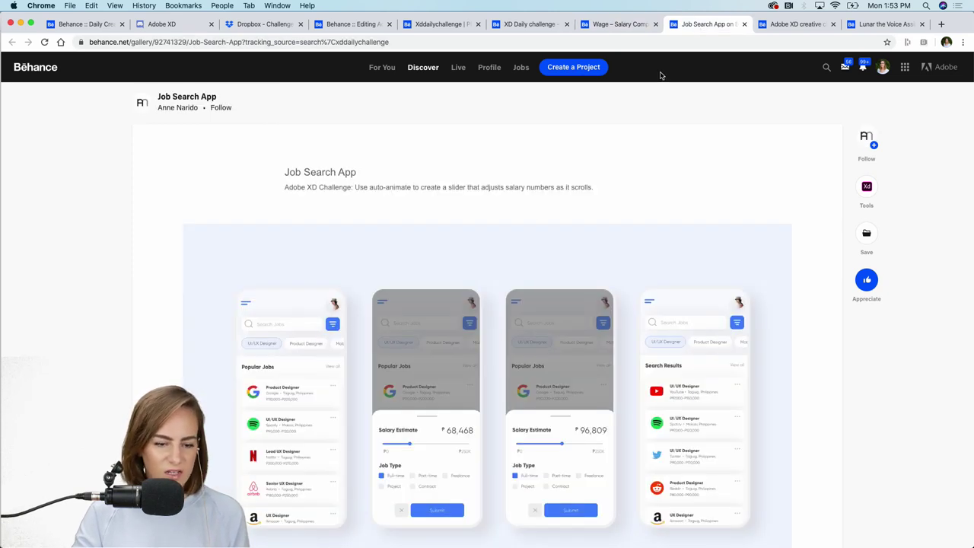
{"action": "scroll", "coordinate": [533, 220], "scroll_direction": "down", "scroll_amount": 1}
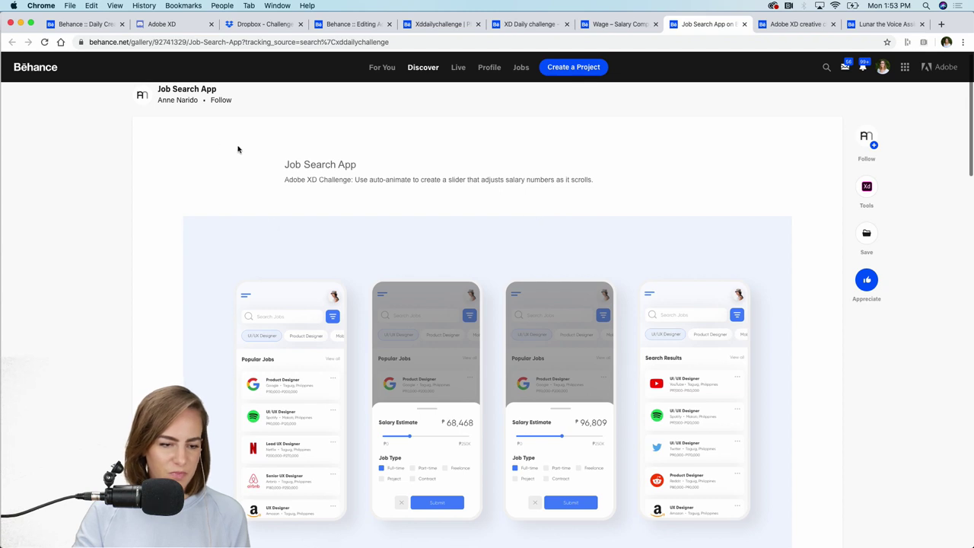
{"action": "scroll", "coordinate": [188, 140], "scroll_direction": "up", "scroll_amount": 1}
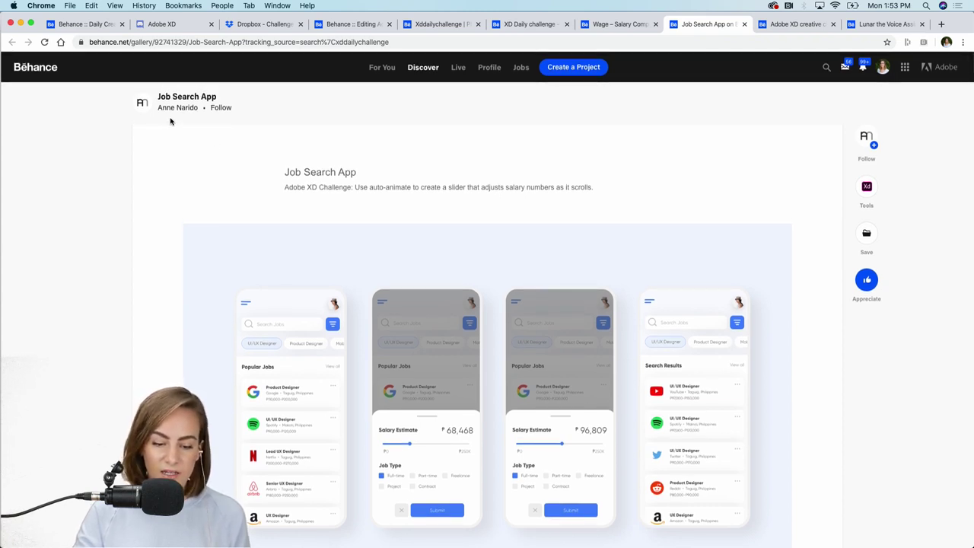
{"action": "scroll", "coordinate": [170, 122], "scroll_direction": "down", "scroll_amount": 10}
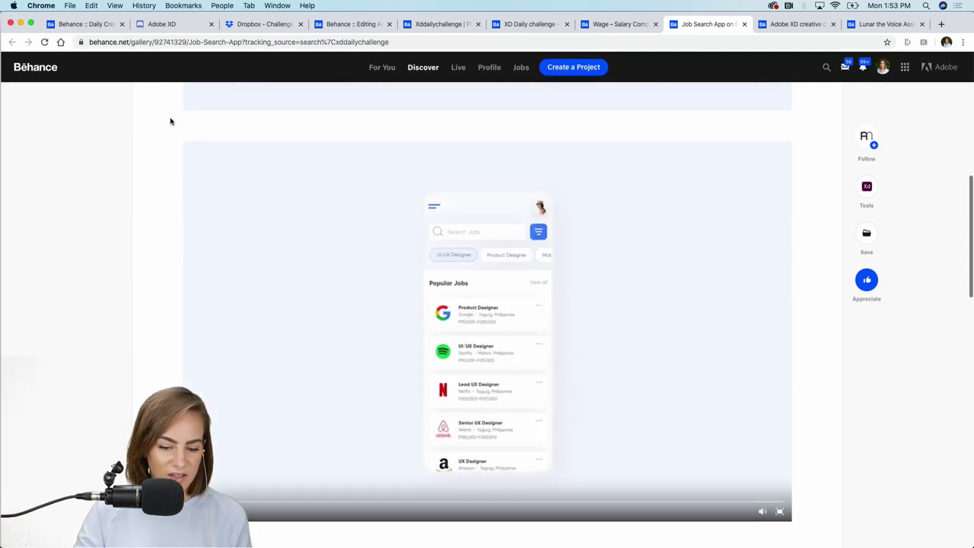
{"action": "scroll", "coordinate": [171, 122], "scroll_direction": "down", "scroll_amount": 3}
{"action": "left_click", "coordinate": [195, 325]}
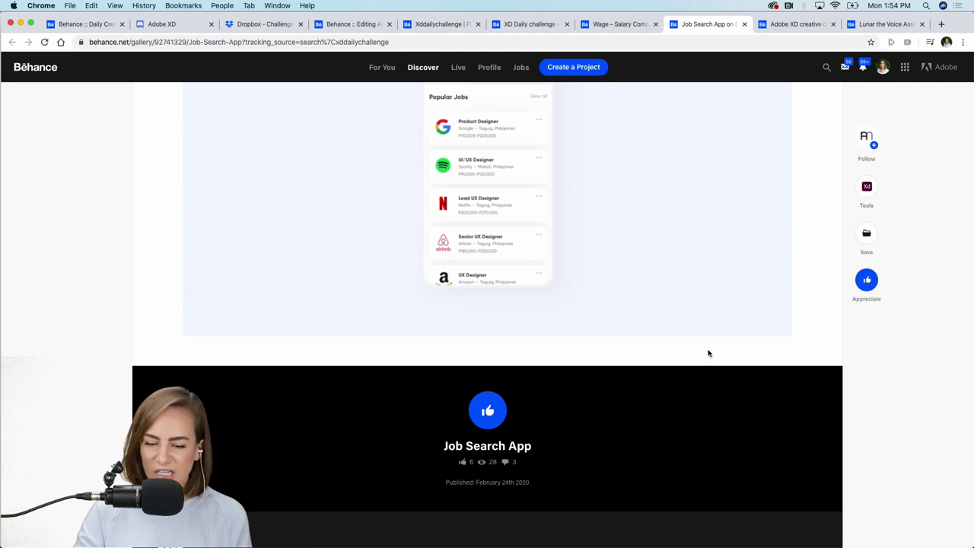
Watch the Job Search demo full screen, rewinding twice to the salary slider and filter sheet
{"action": "left_click", "coordinate": [779, 325]}
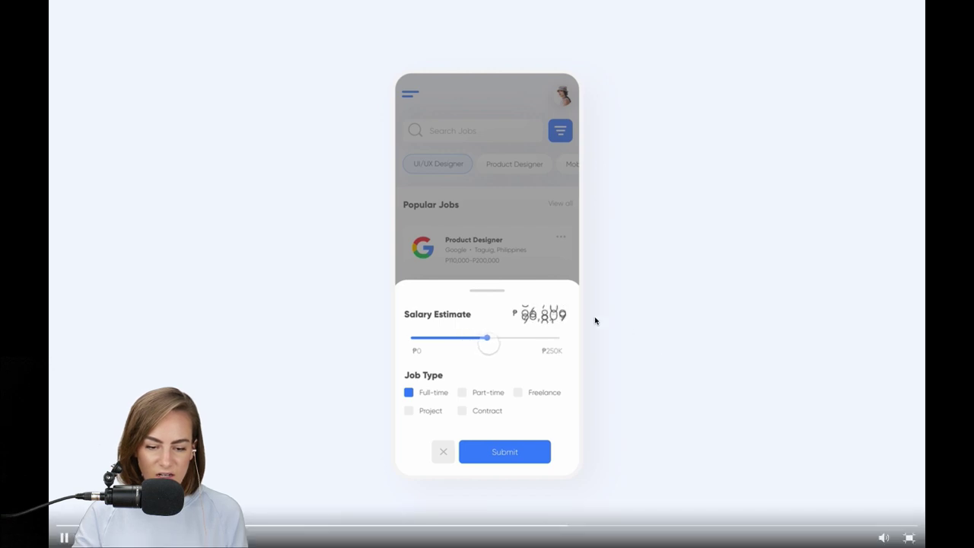
{"action": "left_click", "coordinate": [395, 525]}
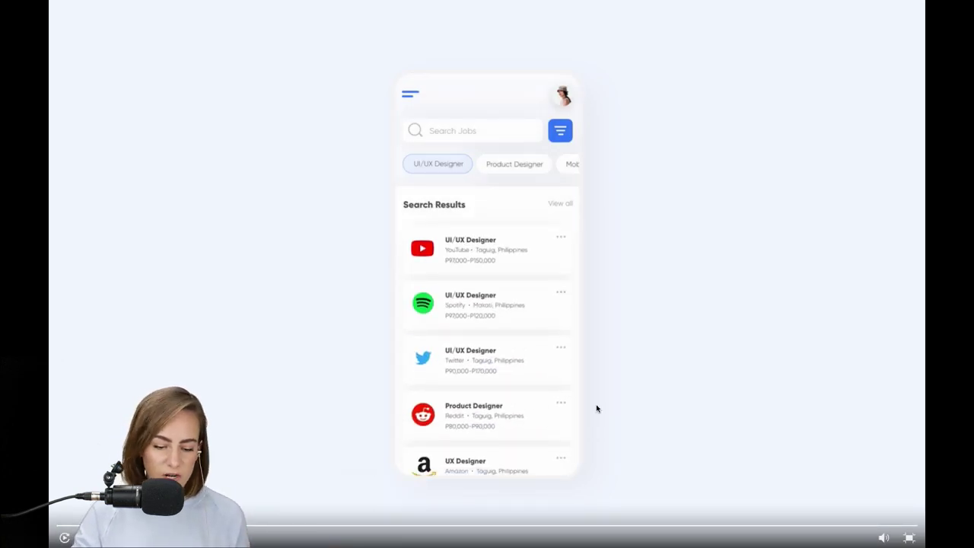
{"action": "left_click", "coordinate": [330, 526]}
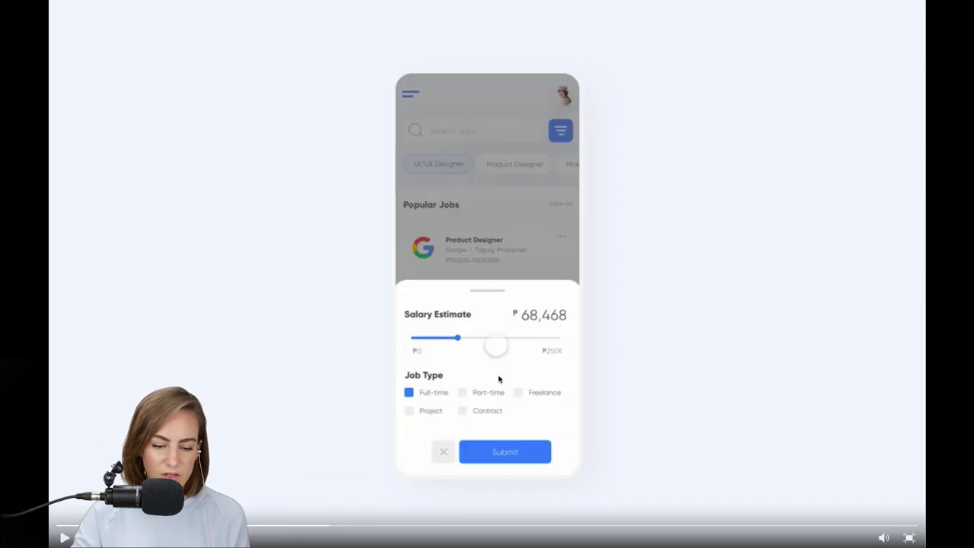
{"action": "left_click", "coordinate": [909, 540]}
{"action": "scroll", "coordinate": [445, 249], "scroll_direction": "down", "scroll_amount": 1}
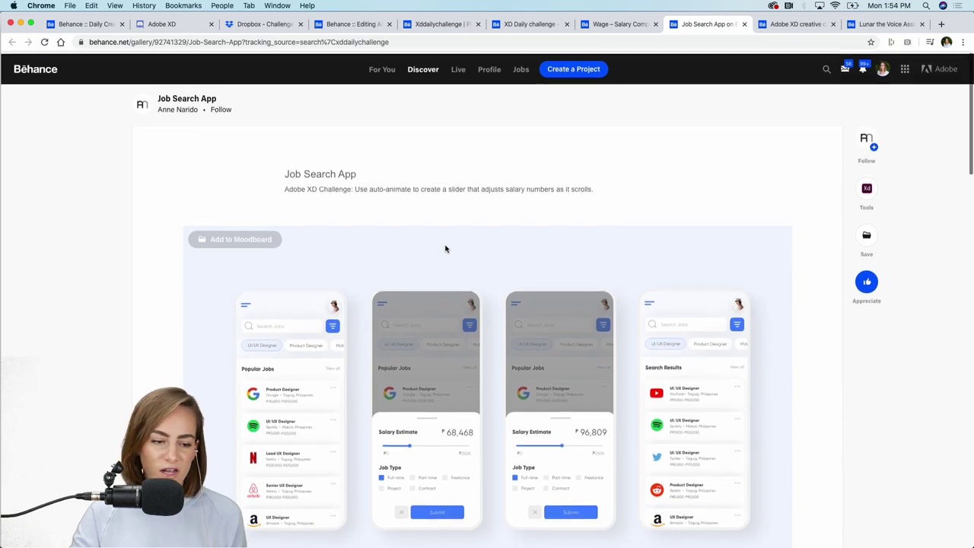